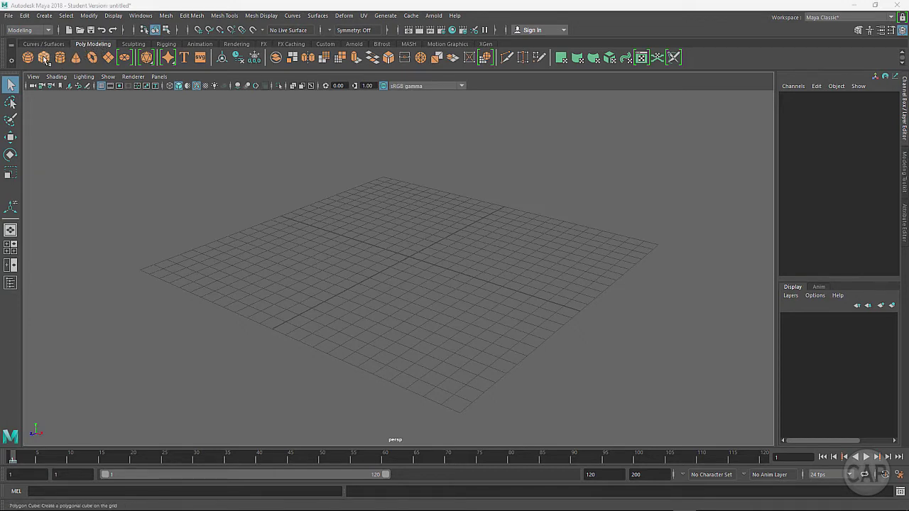
# Add a polygon cube (pCube1) at the grid origin from the Poly Modeling shelf and frame it.
pyautogui.click(44, 59)
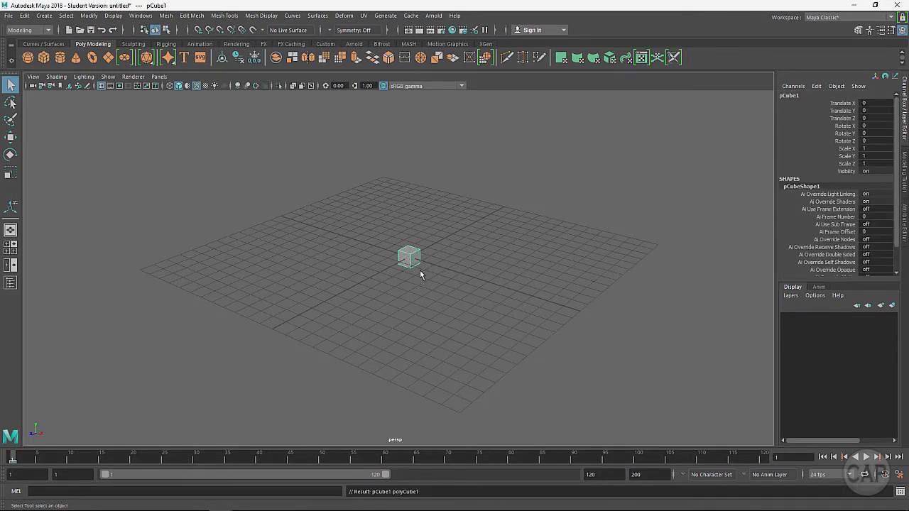
pyautogui.press('f')
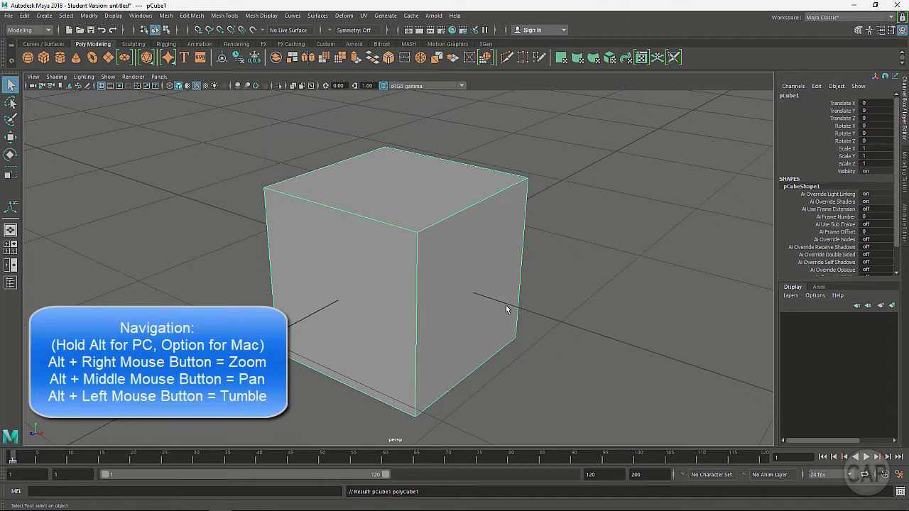
# Dolly, pan and slightly tumble the perspective camera until the whole cube sits centred.
pyautogui.keyDown('alt'); pyautogui.moveTo(507, 309); pyautogui.dragTo(408, 421, button='right'); pyautogui.keyUp('alt')
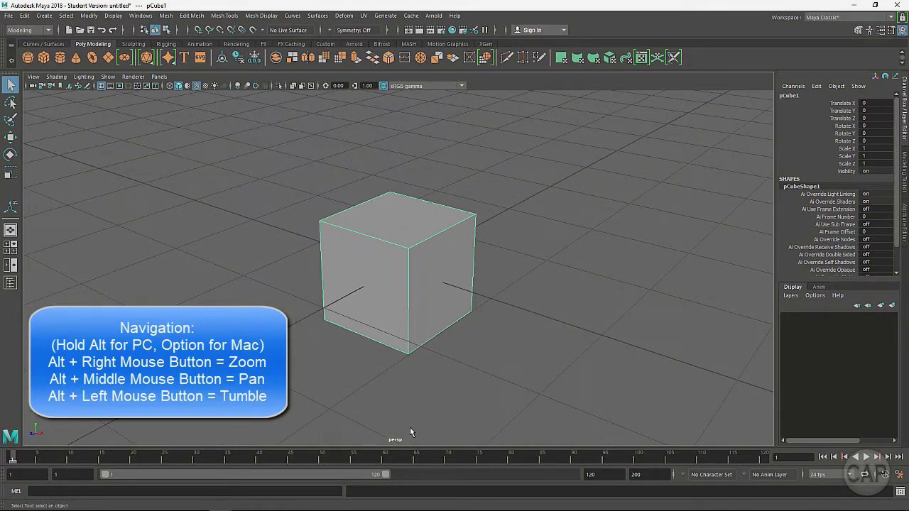
pyautogui.keyDown('alt'); pyautogui.moveTo(394, 378); pyautogui.dragTo(178, 358, button='right'); pyautogui.keyUp('alt')
pyautogui.keyDown('alt'); pyautogui.moveTo(435, 370); pyautogui.dragTo(672, 382, button='right'); pyautogui.keyUp('alt')
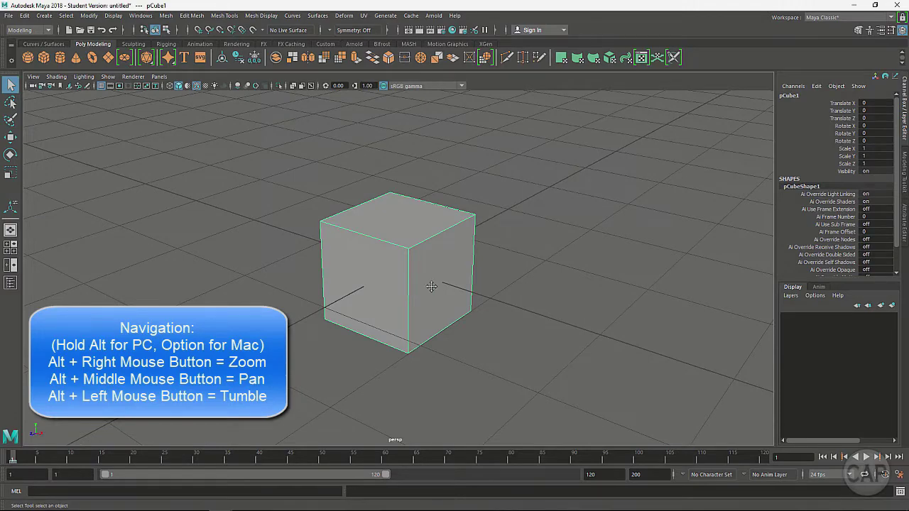
pyautogui.keyDown('alt'); pyautogui.moveTo(430, 287); pyautogui.dragTo(428, 321, button='middle'); pyautogui.keyUp('alt')
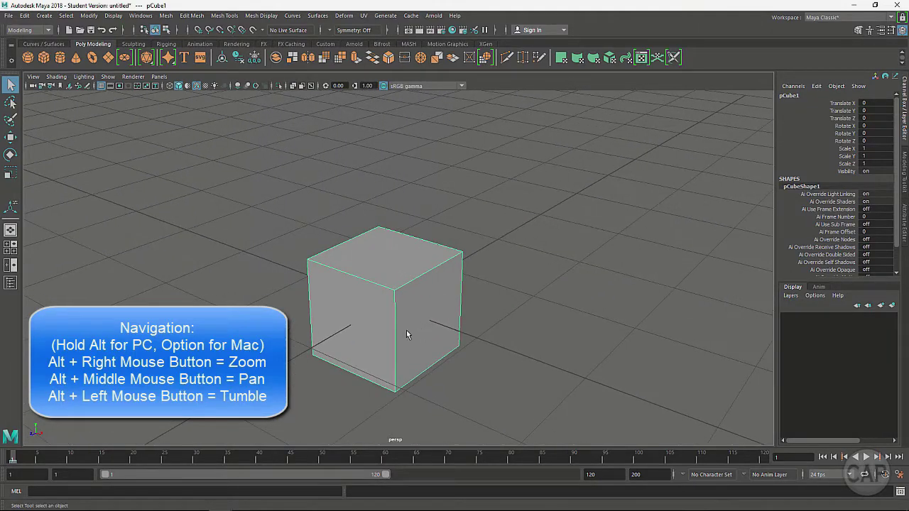
pyautogui.keyDown('alt'); pyautogui.moveTo(396, 335); pyautogui.dragTo(354, 339); pyautogui.keyUp('alt')
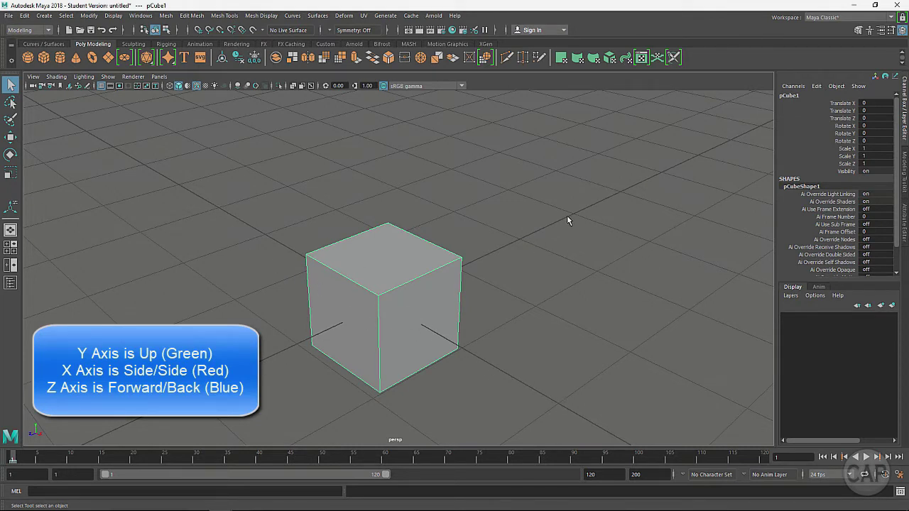
# Tumble to top-down and low side views of the cube, dollying in and out to a raised overview.
pyautogui.keyDown('alt'); pyautogui.moveTo(589, 230); pyautogui.dragTo(260, 296, button='right'); pyautogui.keyUp('alt')
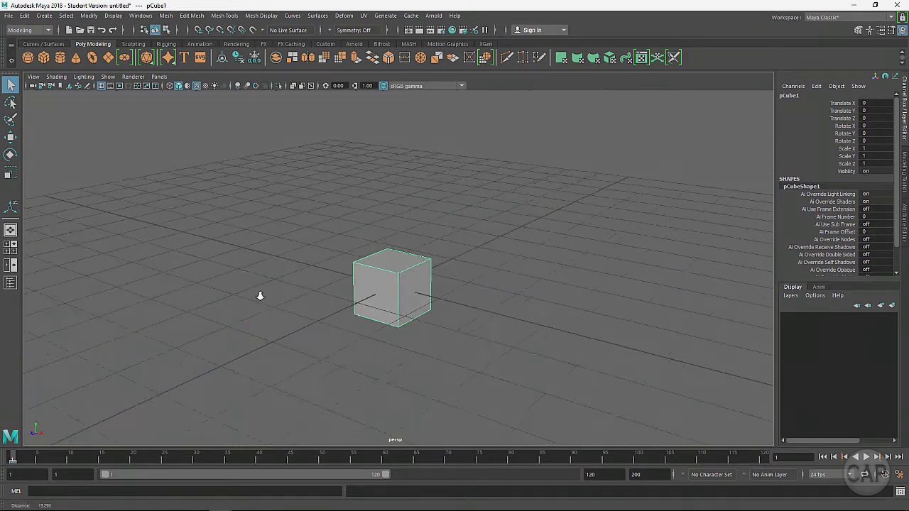
pyautogui.keyDown('alt'); pyautogui.moveTo(260, 296); pyautogui.dragTo(366, 291); pyautogui.keyUp('alt')
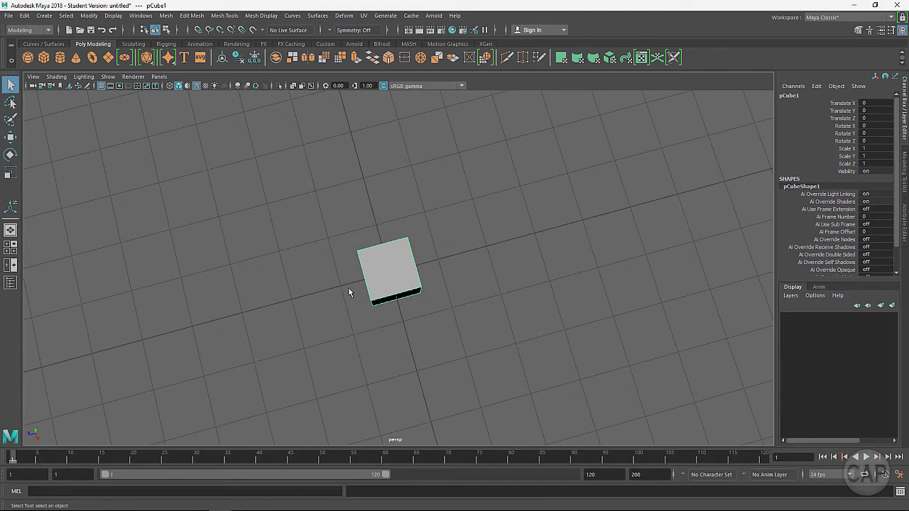
pyautogui.keyDown('alt'); pyautogui.moveTo(382, 338); pyautogui.dragTo(375, 320); pyautogui.keyUp('alt')
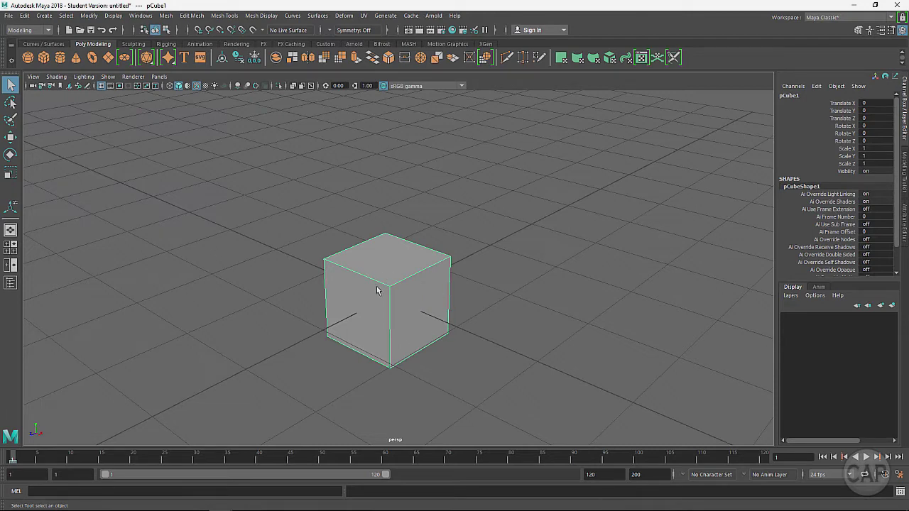
pyautogui.keyDown('alt'); pyautogui.moveTo(506, 324); pyautogui.dragTo(385, 291); pyautogui.keyUp('alt')
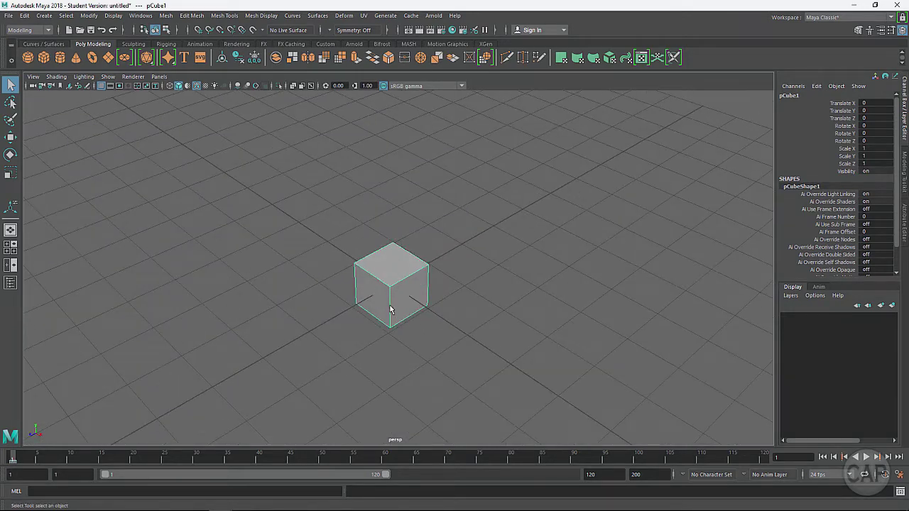
pyautogui.keyDown('alt'); pyautogui.moveTo(390, 310); pyautogui.dragTo(536, 311, button='right'); pyautogui.keyUp('alt')
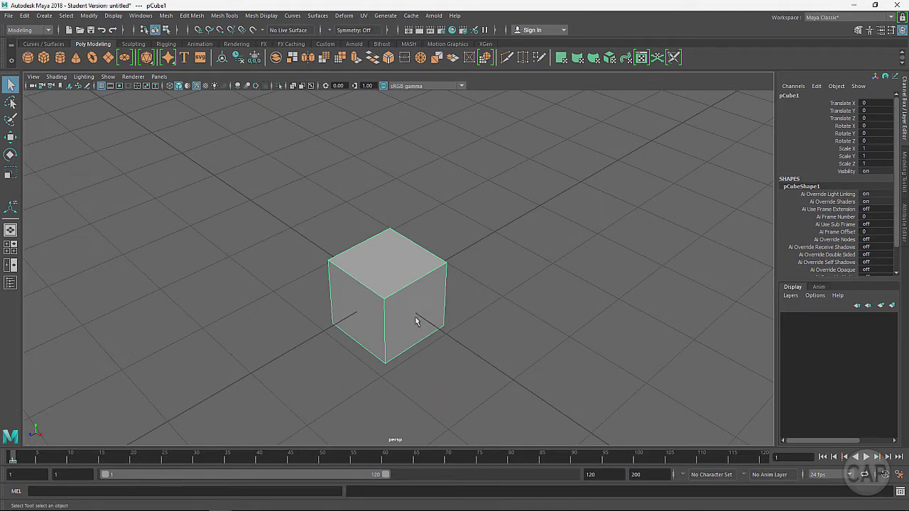
pyautogui.keyDown('alt'); pyautogui.moveTo(419, 343); pyautogui.dragTo(509, 367, button='right'); pyautogui.keyUp('alt')
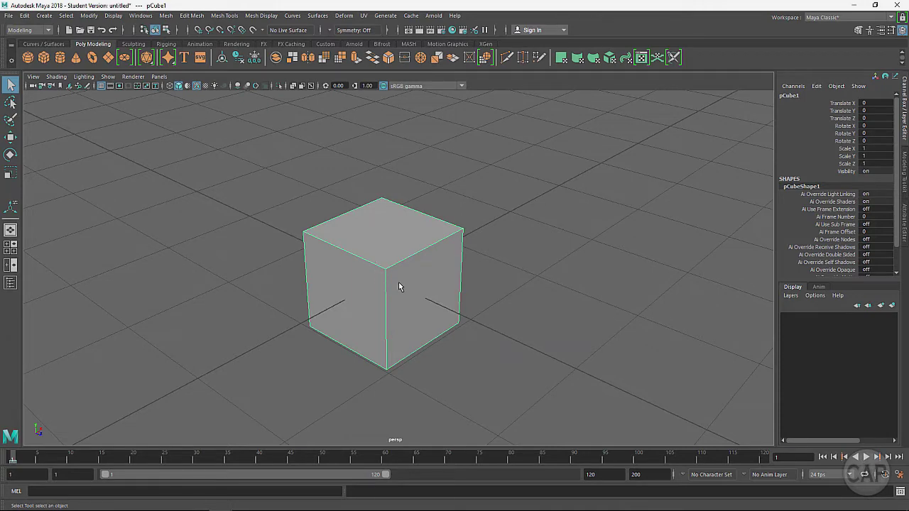
pyautogui.keyDown('alt'); pyautogui.moveTo(575, 332); pyautogui.dragTo(231, 319, button='right'); pyautogui.keyUp('alt')
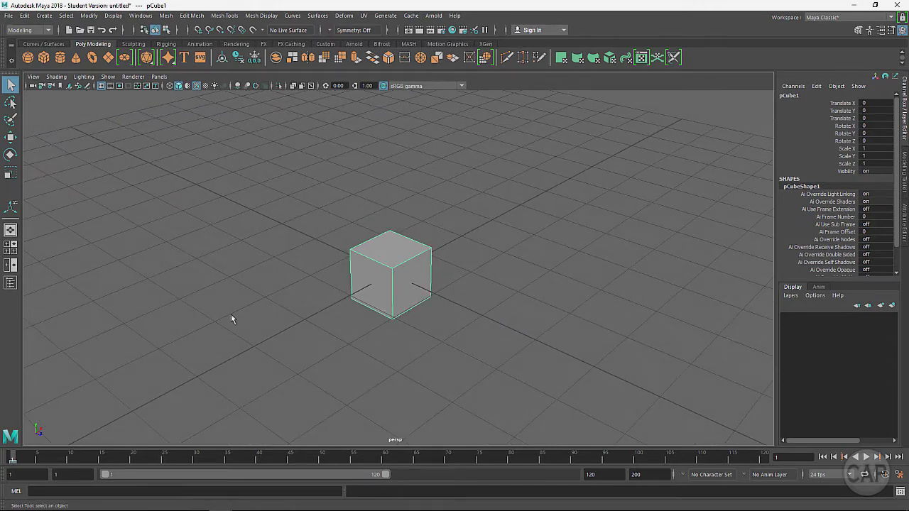
# Cycle through the Move, Rotate and Scale tools, ending back on Move.
pyautogui.click(11, 137)
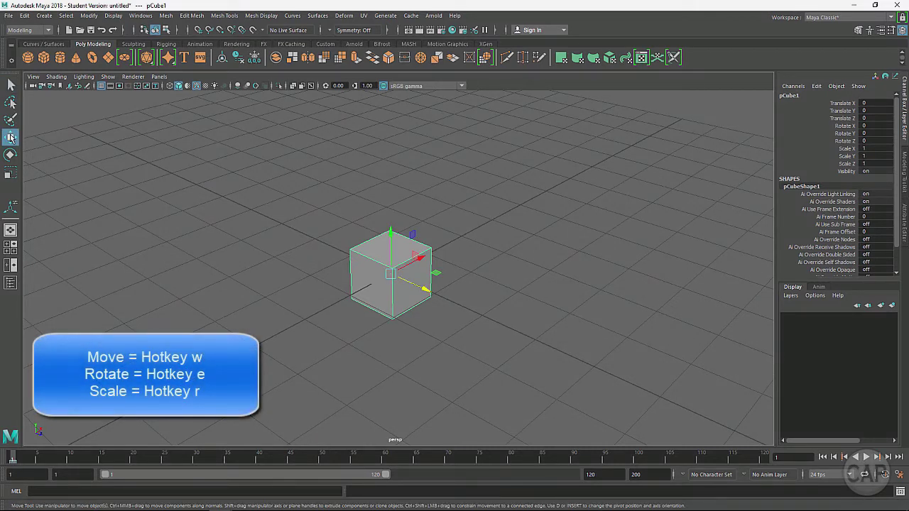
pyautogui.click(10, 155)
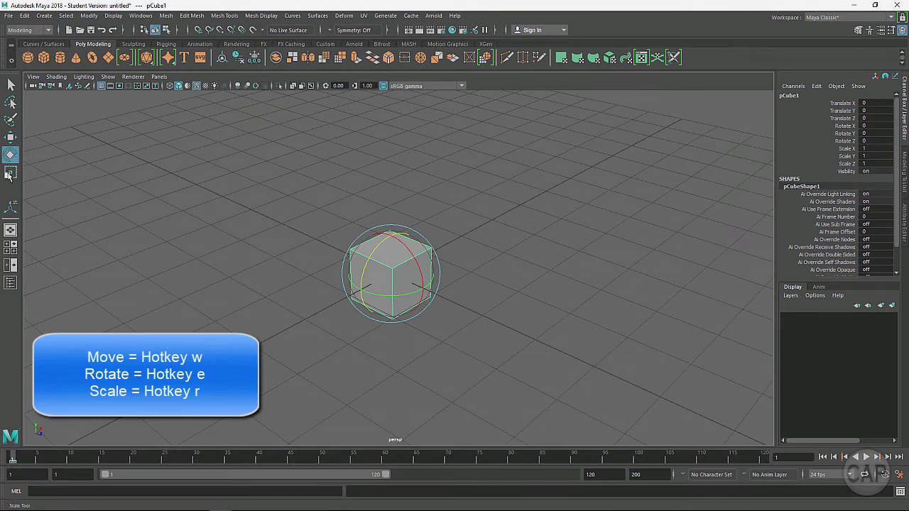
pyautogui.click(10, 174)
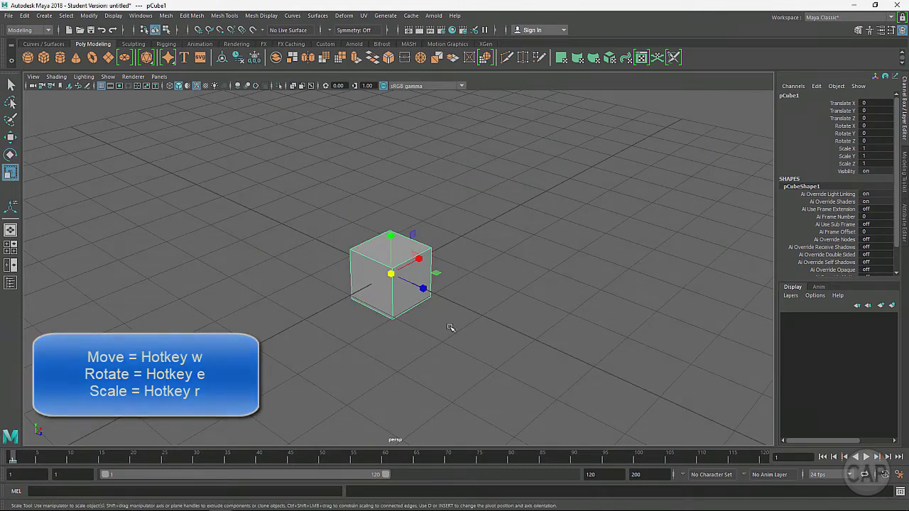
pyautogui.keyDown('alt'); pyautogui.moveTo(456, 328); pyautogui.dragTo(338, 325); pyautogui.keyUp('alt')
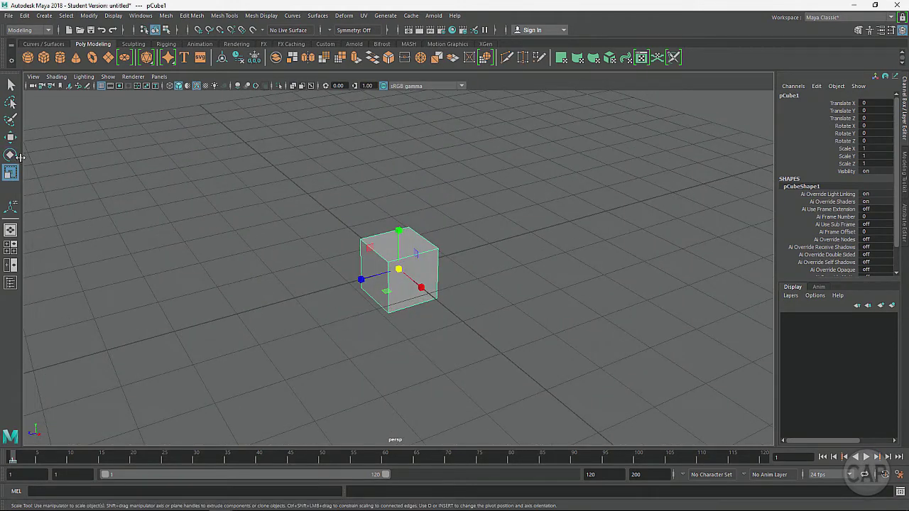
pyautogui.click(10, 137)
# After a slight Y nudge, drag the cube right along X to Translate X 2.779.
pyautogui.keyDown('alt'); pyautogui.moveTo(286, 337); pyautogui.dragTo(481, 367, button='right'); pyautogui.keyUp('alt')
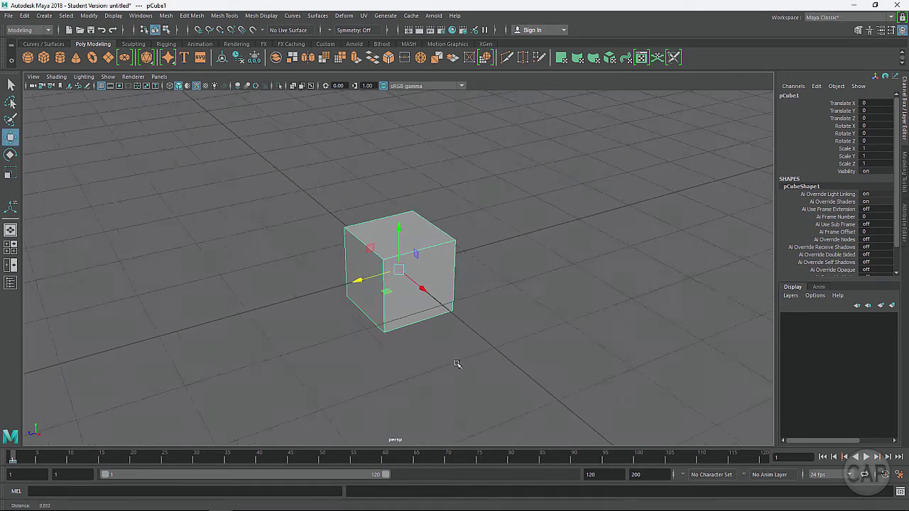
pyautogui.keyDown('alt'); pyautogui.moveTo(480, 367); pyautogui.dragTo(349, 358); pyautogui.keyUp('alt')
pyautogui.keyDown('alt'); pyautogui.moveTo(349, 357); pyautogui.dragTo(415, 364, button='right'); pyautogui.keyUp('alt')
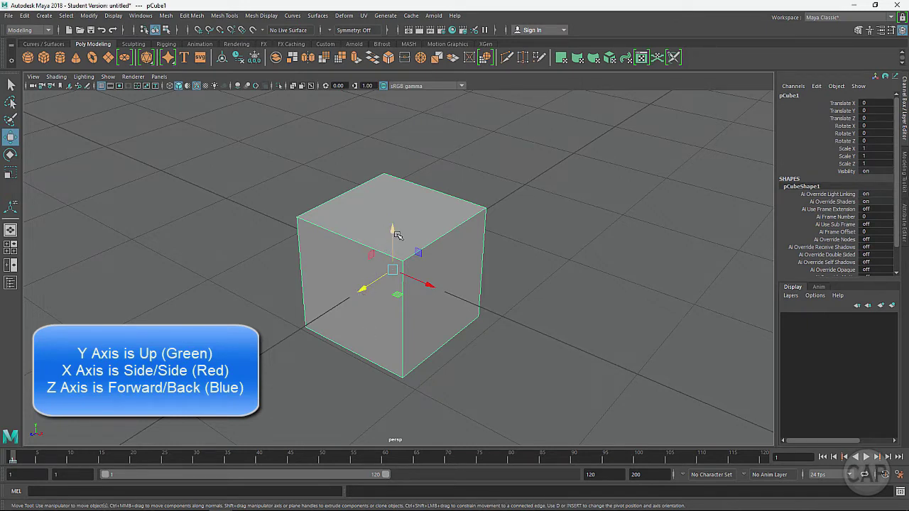
pyautogui.moveTo(392, 232); pyautogui.dragTo(392, 233)
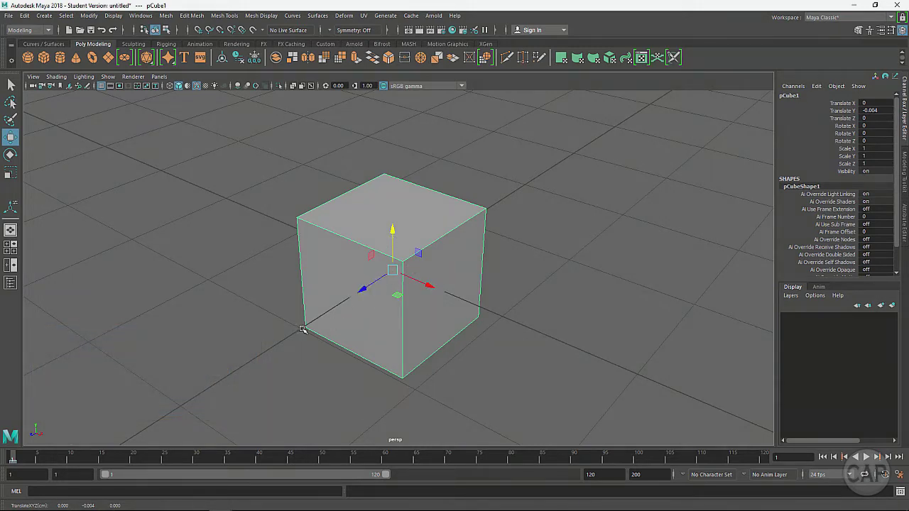
pyautogui.click(331, 342)
pyautogui.click(348, 331)
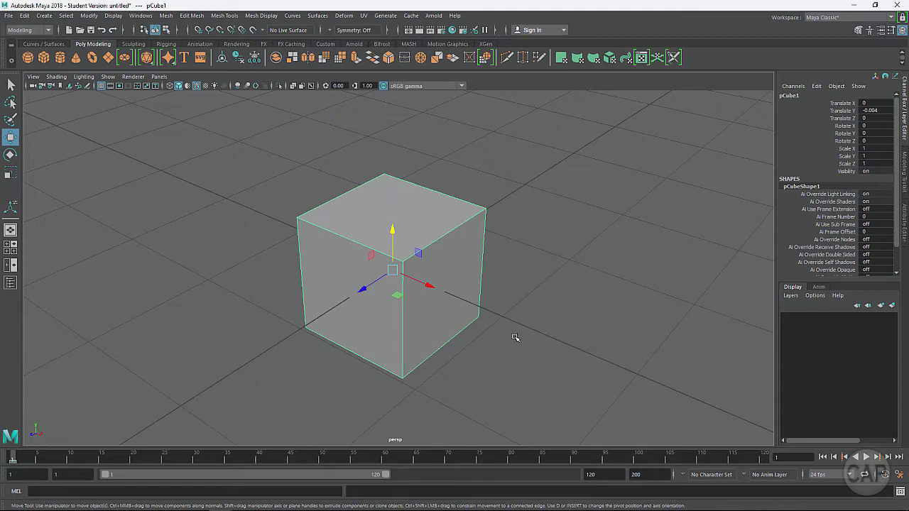
pyautogui.scroll(-3, 513, 338)
pyautogui.keyDown('alt'); pyautogui.moveTo(514, 338); pyautogui.dragTo(350, 310); pyautogui.keyUp('alt')
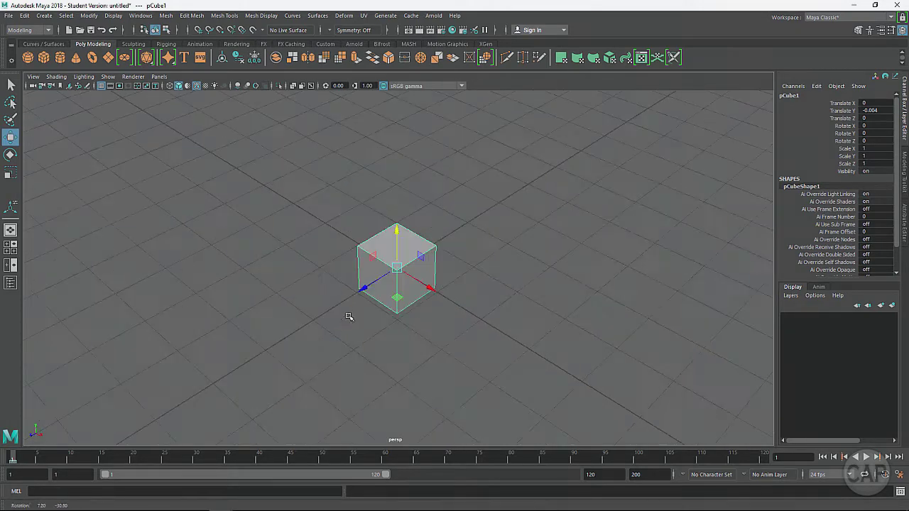
pyautogui.moveTo(432, 285); pyautogui.dragTo(563, 349)
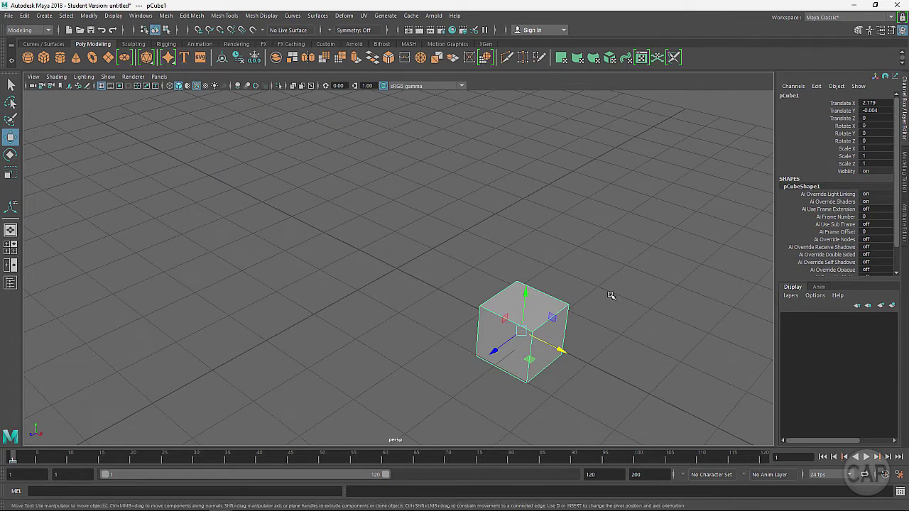
# Undo the last move, reselect the cube and set Translate Y to 0.
pyautogui.hotkey('ctrl', 'z')
pyautogui.hotkey('ctrl', 'z')
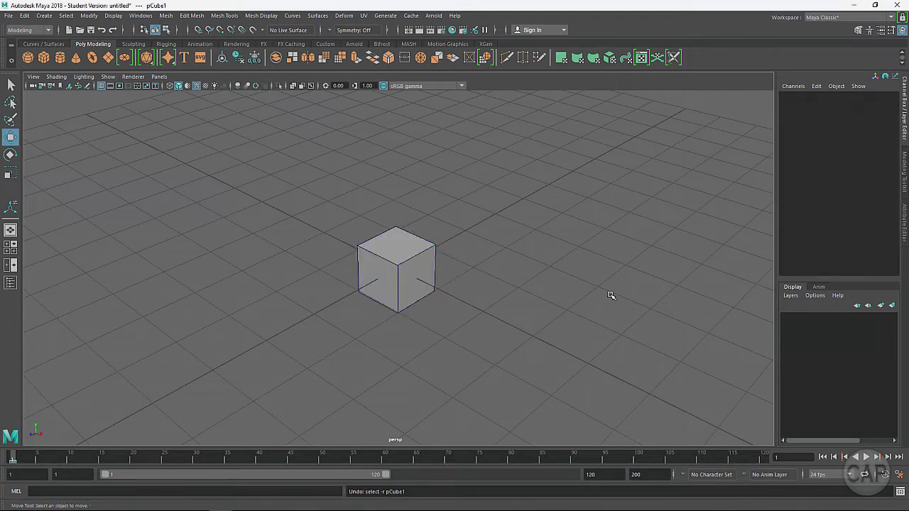
pyautogui.click(427, 286)
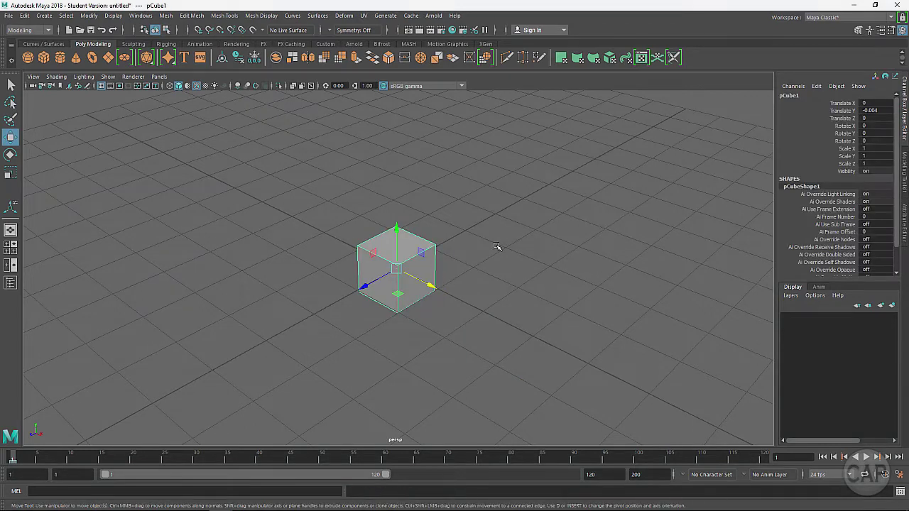
pyautogui.doubleClick(879, 111)
pyautogui.write('0')
pyautogui.press('Return')
# Drag the cube around along its X, Z and Y axes.
pyautogui.keyDown('alt'); pyautogui.moveTo(298, 371); pyautogui.dragTo(442, 304, button='right'); pyautogui.keyUp('alt')
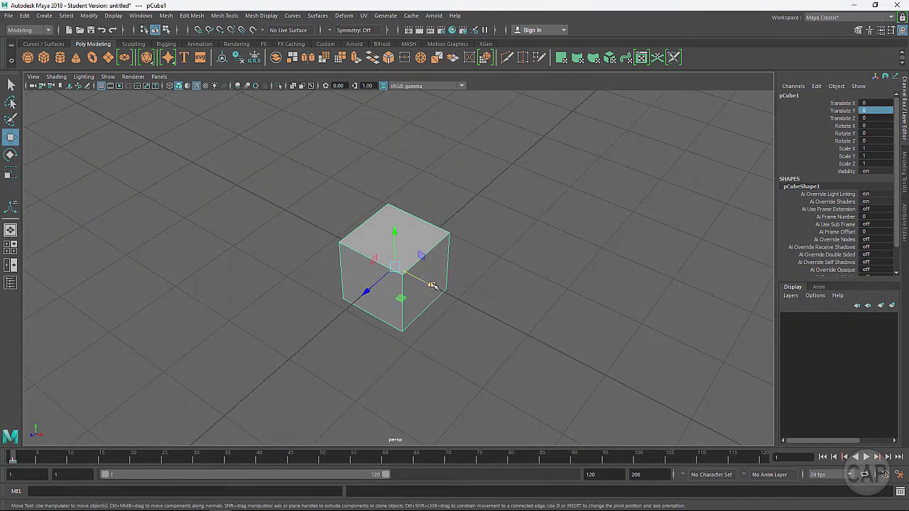
pyautogui.moveTo(433, 284); pyautogui.dragTo(346, 328)
pyautogui.keyDown('alt'); pyautogui.moveTo(347, 329); pyautogui.dragTo(349, 299); pyautogui.keyUp('alt')
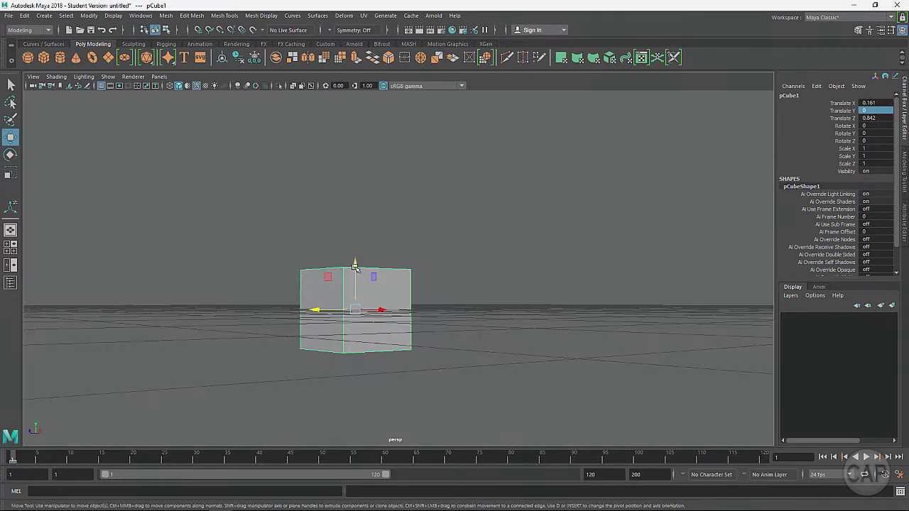
pyautogui.moveTo(355, 266); pyautogui.dragTo(361, 320)
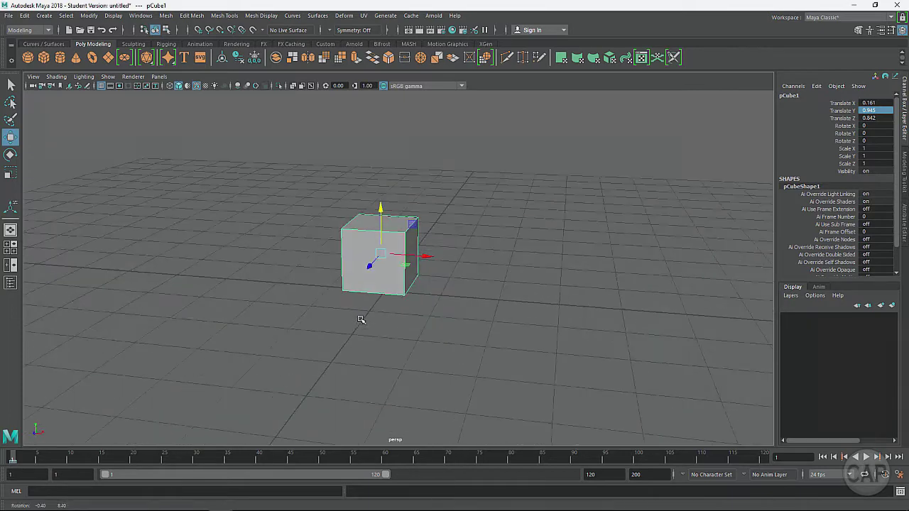
# Set Translate X, Y and Z to 0 together in the Channel Box.
pyautogui.click(883, 103)
pyautogui.moveTo(884, 108); pyautogui.dragTo(882, 118)
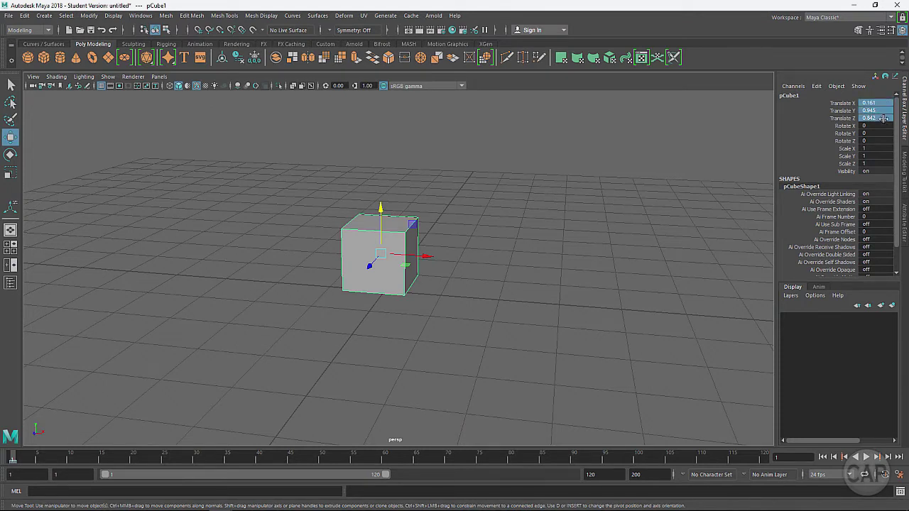
pyautogui.doubleClick(883, 118)
pyautogui.press('Return')
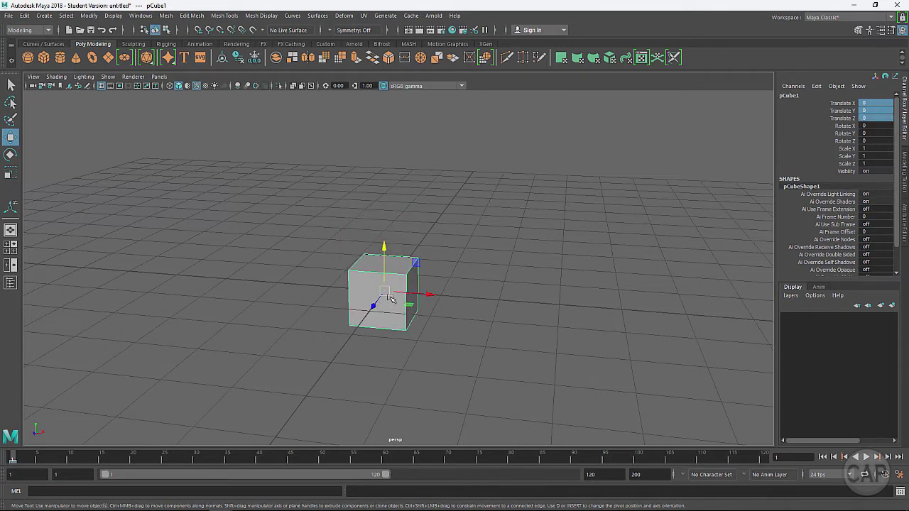
pyautogui.keyDown('alt'); pyautogui.moveTo(389, 296); pyautogui.dragTo(104, 193); pyautogui.keyUp('alt')
# With the Rotate tool, spin the cube around Y and tumble it freely.
pyautogui.click(10, 155)
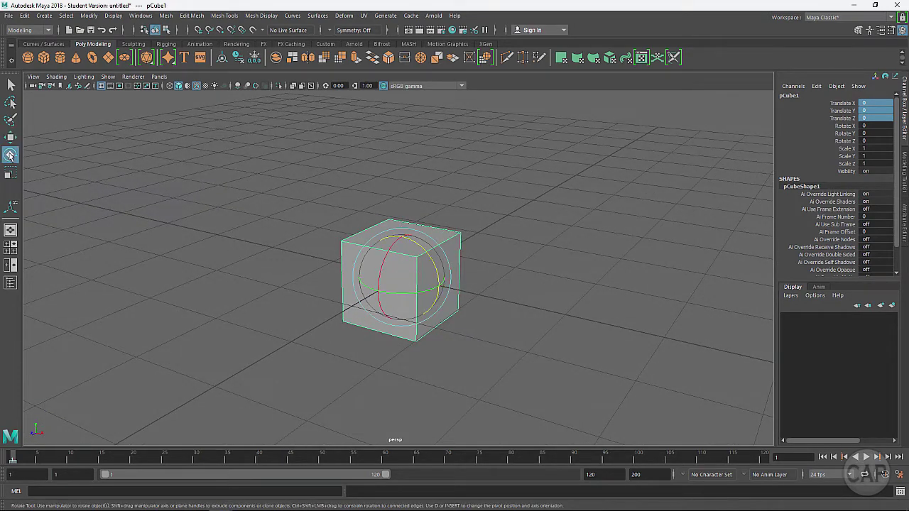
pyautogui.keyDown('alt'); pyautogui.moveTo(397, 278); pyautogui.dragTo(411, 268); pyautogui.keyUp('alt')
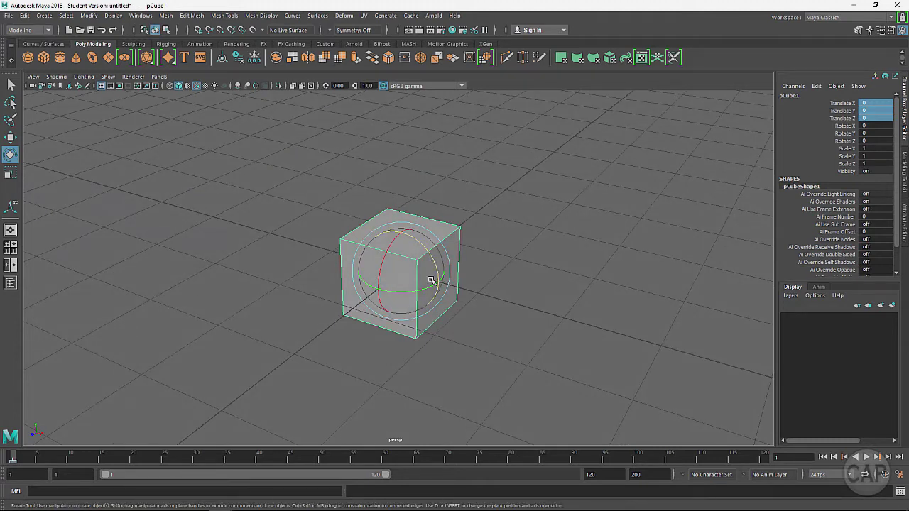
pyautogui.click(533, 309)
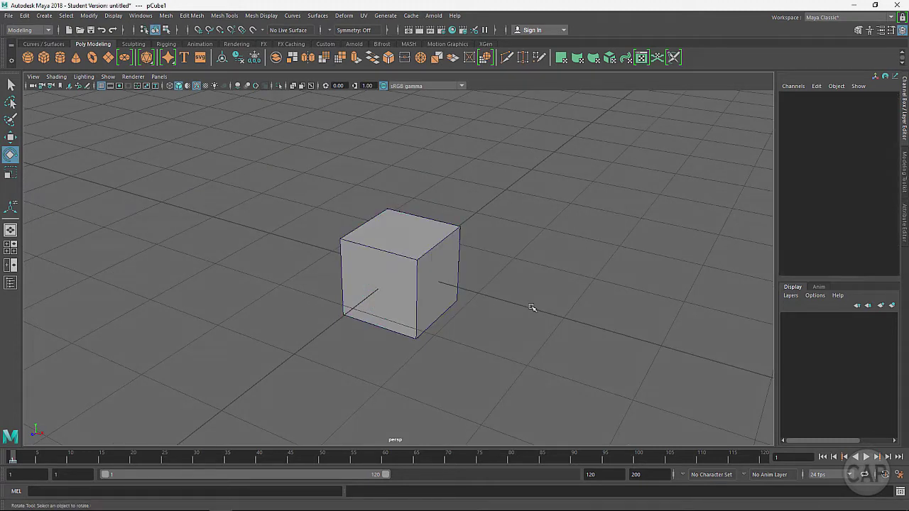
pyautogui.click(395, 308)
pyautogui.moveTo(394, 292); pyautogui.dragTo(428, 284)
pyautogui.moveTo(364, 295); pyautogui.dragTo(434, 284)
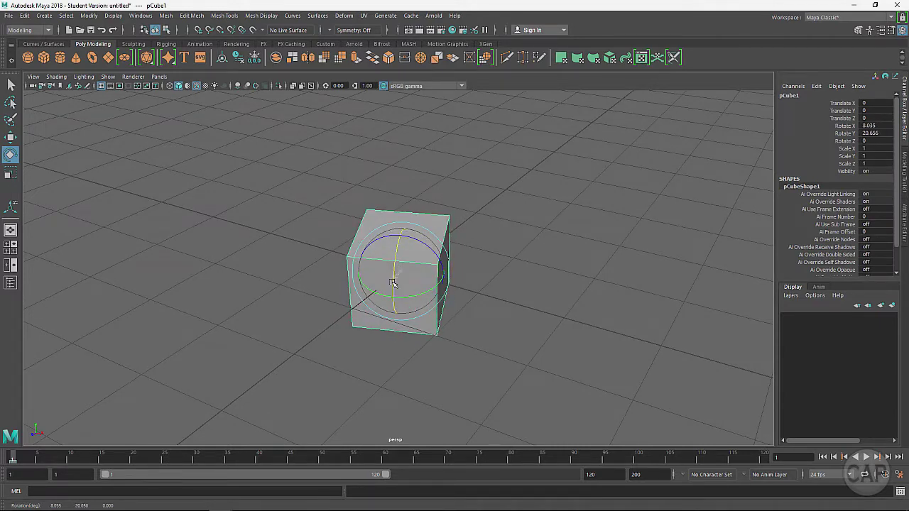
pyautogui.moveTo(415, 240)
pyautogui.mouseDown()
pyautogui.moveTo(401, 245)
pyautogui.moveTo(419, 241)
pyautogui.mouseUp()
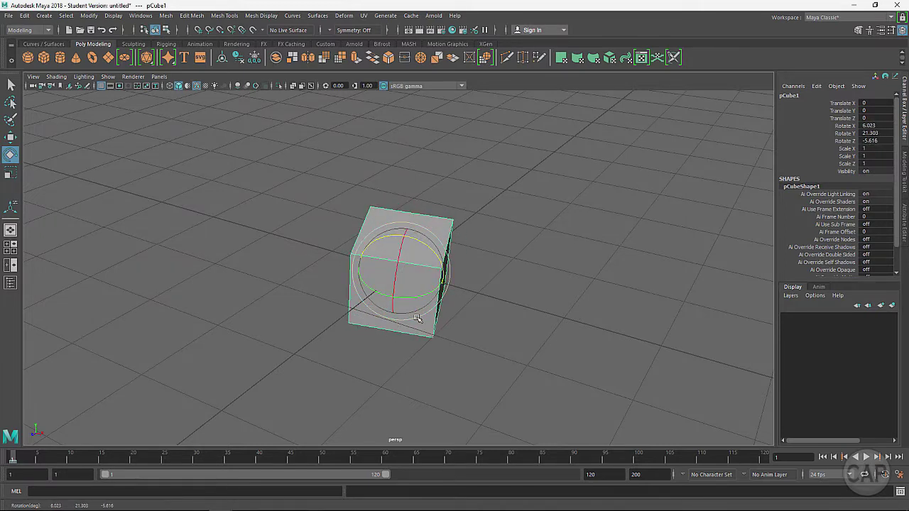
pyautogui.moveTo(418, 318); pyautogui.dragTo(449, 242)
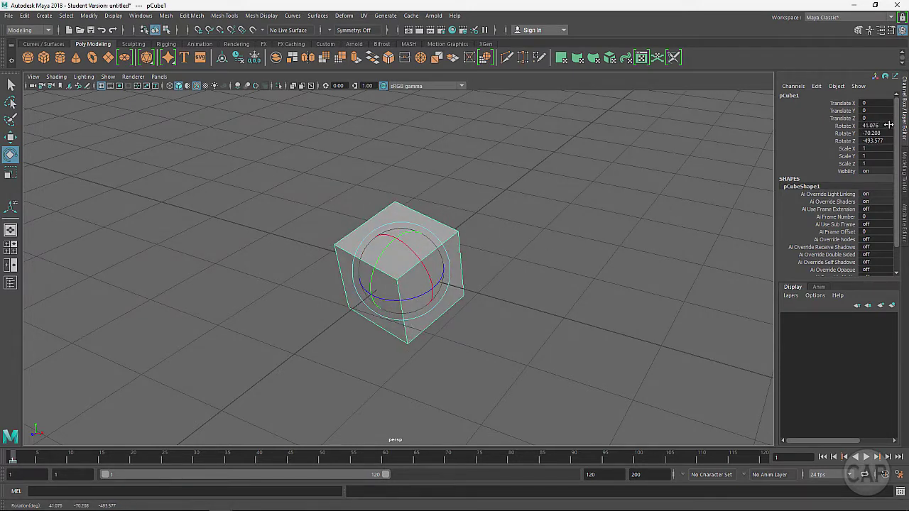
# Reset Rotate X, Y and Z to 0 and switch to the Scale tool.
pyautogui.moveTo(887, 125); pyautogui.dragTo(884, 144)
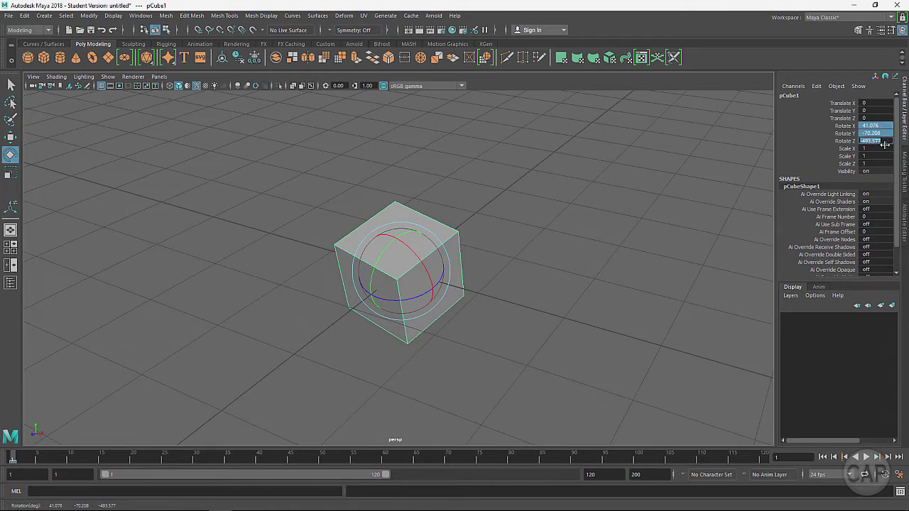
pyautogui.write('0')
pyautogui.press('Return')
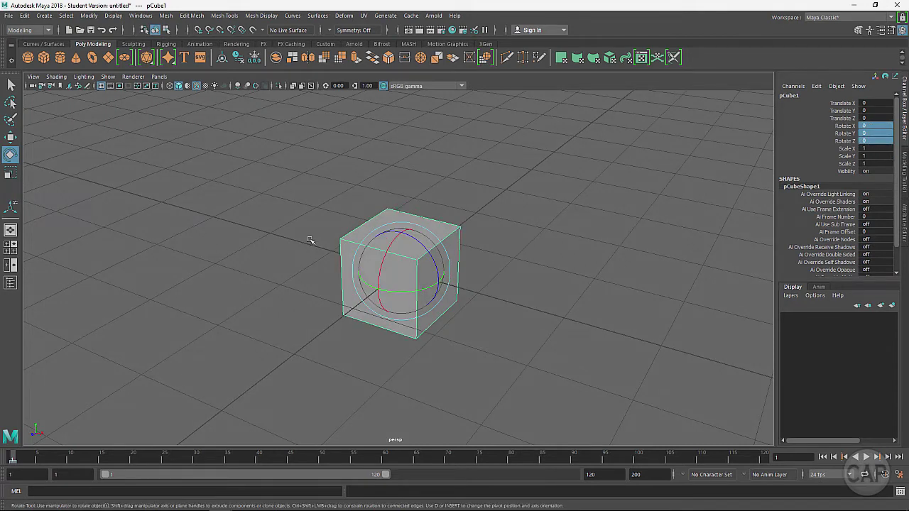
pyautogui.click(13, 175)
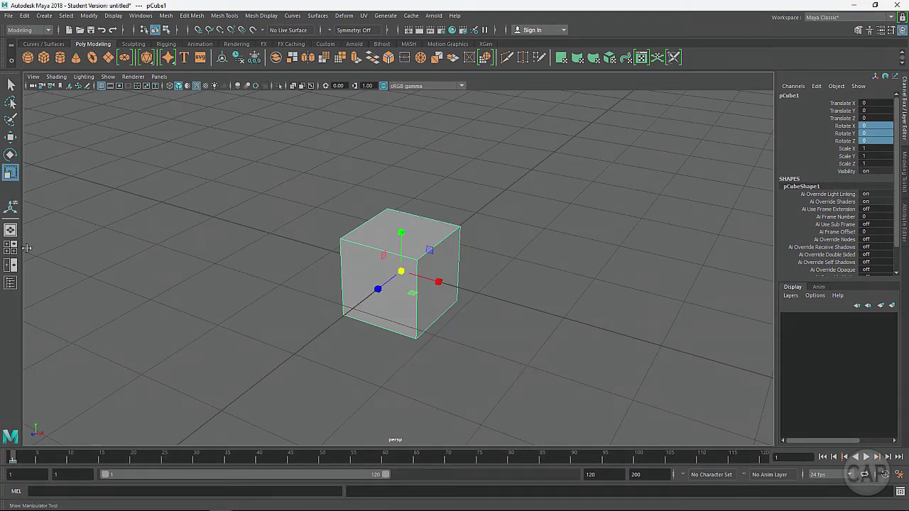
pyautogui.keyDown('alt'); pyautogui.moveTo(487, 327); pyautogui.dragTo(492, 306); pyautogui.keyUp('alt')
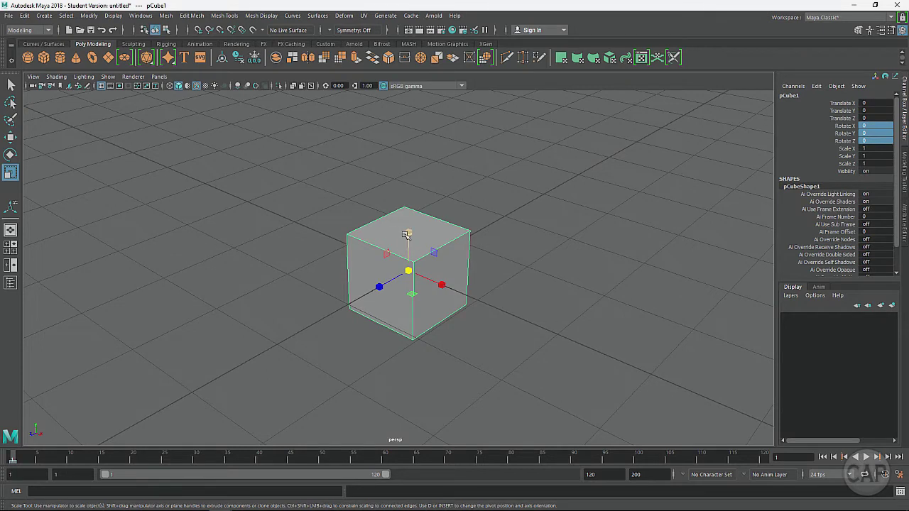
# Stretch the cube non-uniformly along Y, X, Z and the XZ and YZ planes.
pyautogui.moveTo(408, 233)
pyautogui.mouseDown()
pyautogui.moveTo(408, 154)
pyautogui.moveTo(409, 231)
pyautogui.mouseUp()
pyautogui.moveTo(441, 285)
pyautogui.mouseDown()
pyautogui.moveTo(464, 296)
pyautogui.moveTo(442, 285)
pyautogui.mouseUp()
pyautogui.moveTo(379, 287); pyautogui.dragTo(411, 311)
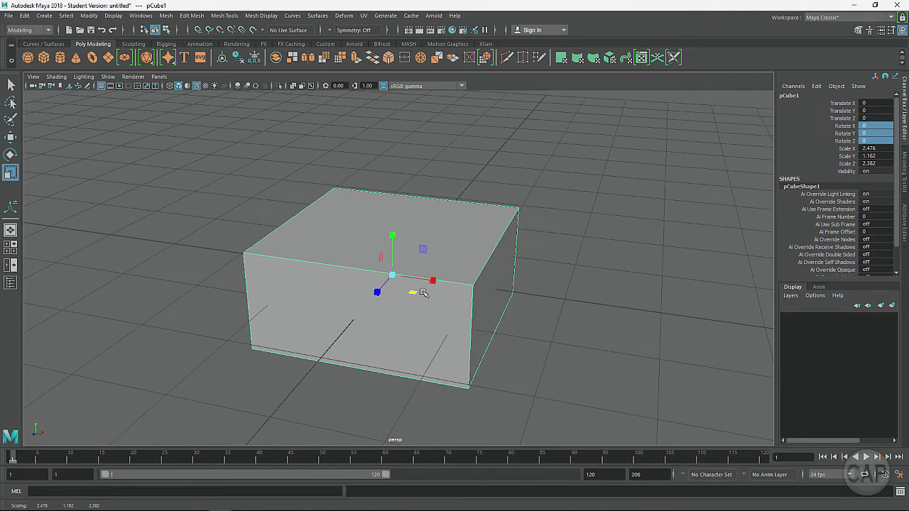
pyautogui.moveTo(412, 292)
pyautogui.mouseDown()
pyautogui.moveTo(449, 327)
pyautogui.moveTo(397, 293)
pyautogui.mouseUp()
pyautogui.moveTo(392, 255); pyautogui.dragTo(338, 290)
# Reset Scale X, Y and Z to 1, then shrink the cube uniformly to 0.219.
pyautogui.keyDown('alt'); pyautogui.moveTo(339, 290); pyautogui.dragTo(487, 313, button='right'); pyautogui.keyUp('alt')
pyautogui.keyDown('alt'); pyautogui.moveTo(487, 312); pyautogui.dragTo(443, 284); pyautogui.keyUp('alt')
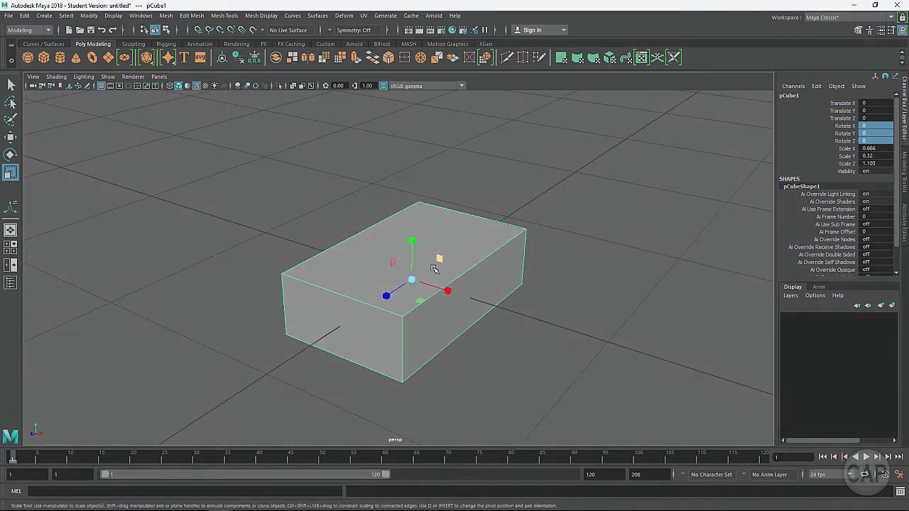
pyautogui.moveTo(884, 151); pyautogui.dragTo(884, 166)
pyautogui.press('Return')
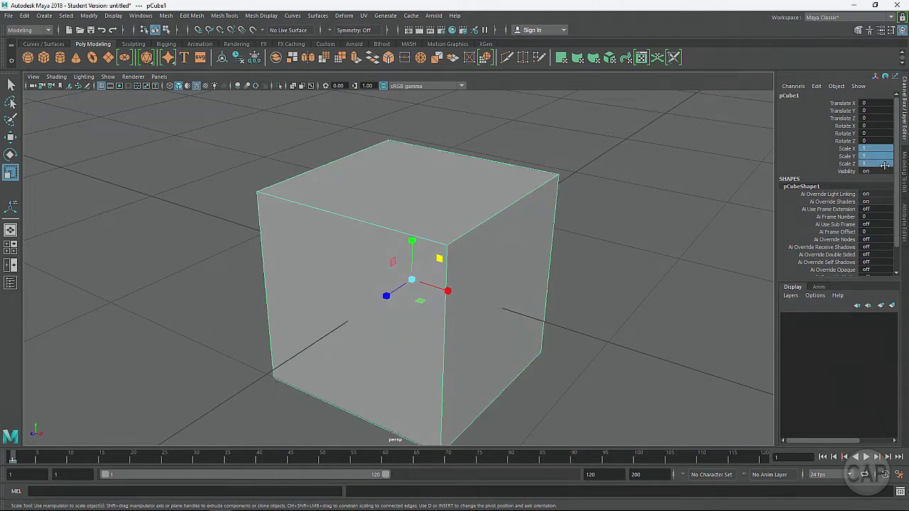
pyautogui.moveTo(412, 279); pyautogui.dragTo(272, 281)
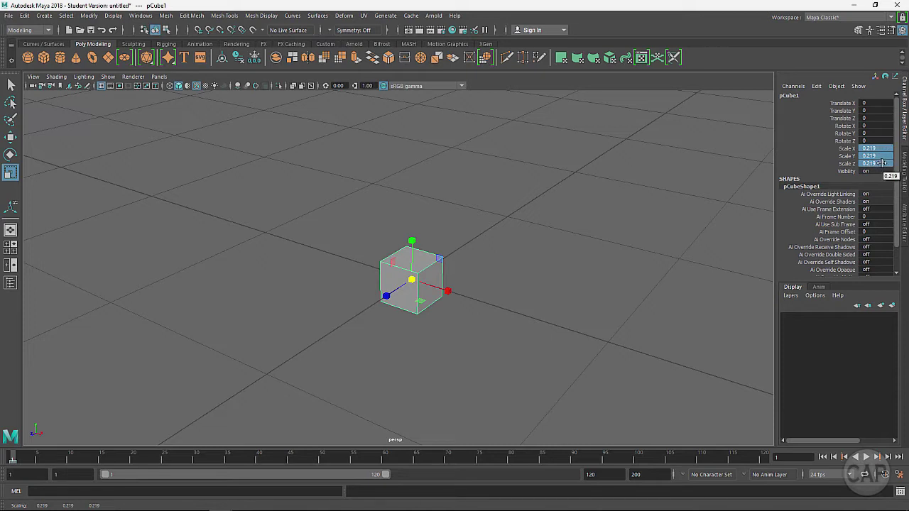
# Raise the small cube slightly along Y with the Move tool, then reset Translate Y to 0.
pyautogui.keyDown('alt'); pyautogui.moveTo(554, 253); pyautogui.dragTo(495, 255, button='right'); pyautogui.keyUp('alt')
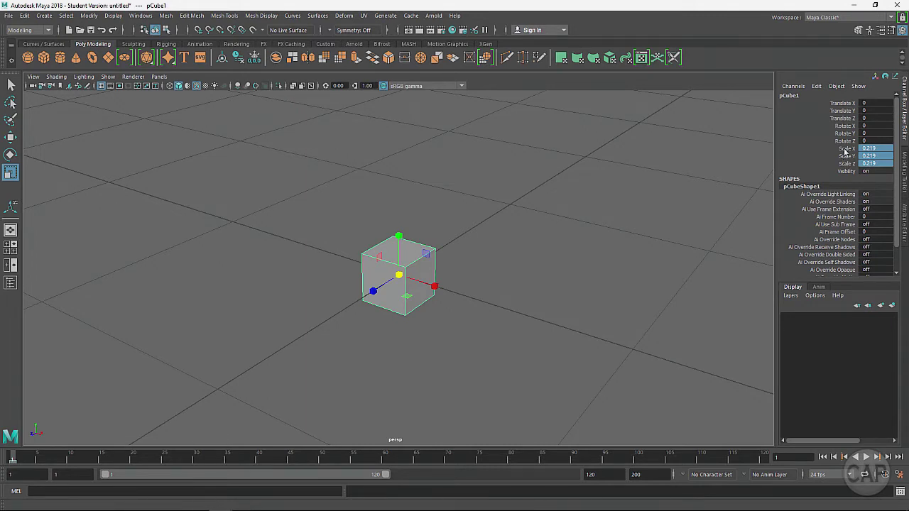
pyautogui.click(842, 112)
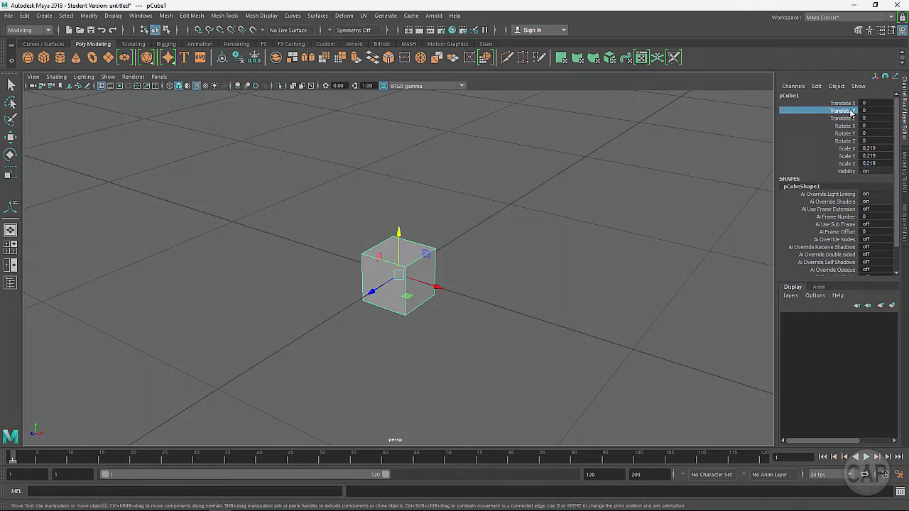
pyautogui.moveTo(558, 227); pyautogui.dragTo(489, 258, button='middle')
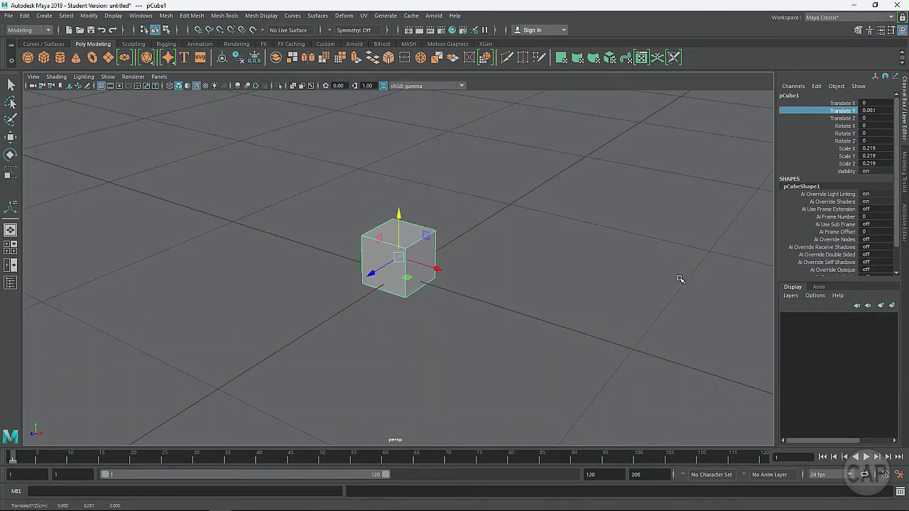
pyautogui.scroll(-3, 282, 229)
pyautogui.scroll(5, 369, 241)
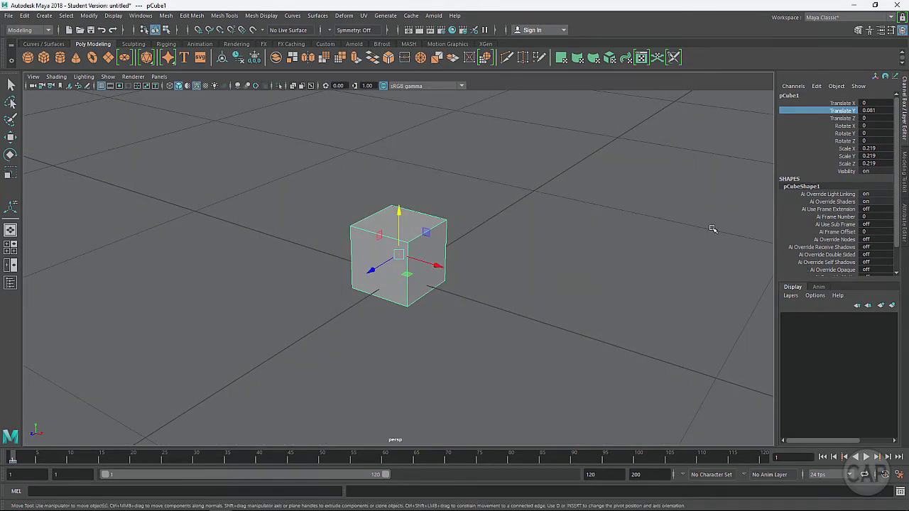
pyautogui.doubleClick(880, 112)
pyautogui.write('0')
pyautogui.press('Return')
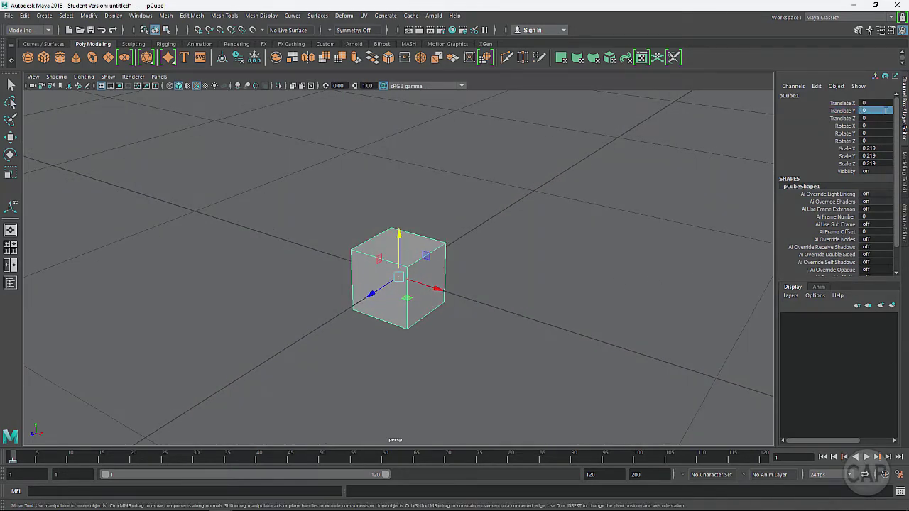
# Set Scale X, Y and Z back to 1.
pyautogui.moveTo(877, 148); pyautogui.dragTo(881, 164)
pyautogui.write('1')
pyautogui.press('Return')
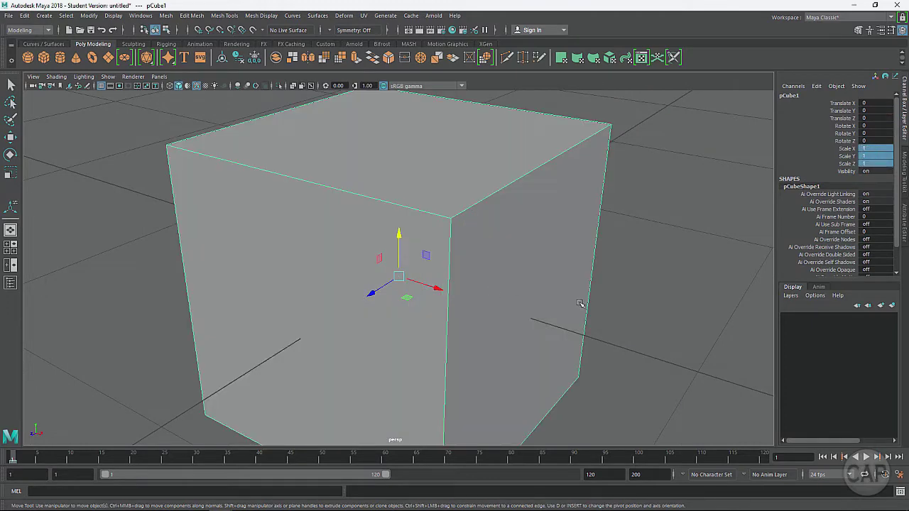
# Slide the cube left along X to about -1.825.
pyautogui.keyDown('alt'); pyautogui.moveTo(574, 305); pyautogui.dragTo(192, 263, button='right'); pyautogui.keyUp('alt')
pyautogui.keyDown('alt'); pyautogui.moveTo(193, 263); pyautogui.dragTo(455, 218); pyautogui.keyUp('alt')
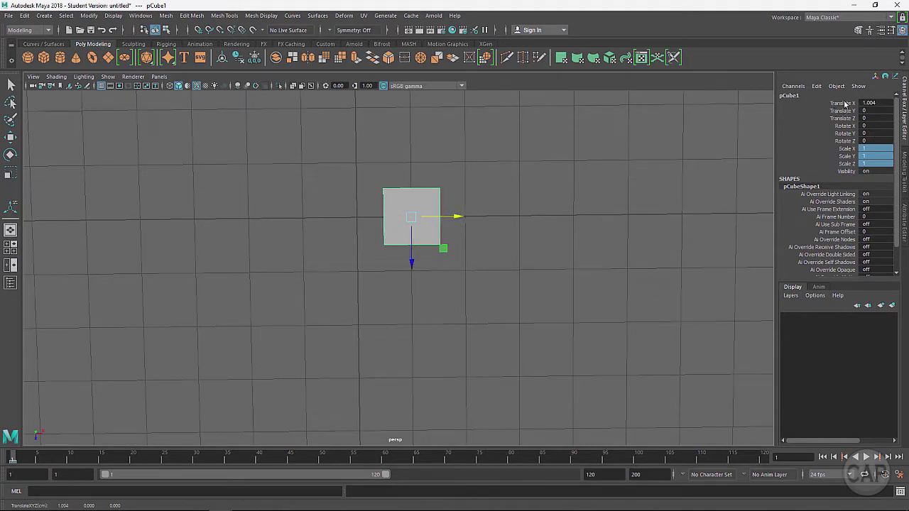
pyautogui.keyDown('alt'); pyautogui.moveTo(552, 320); pyautogui.dragTo(472, 204); pyautogui.keyUp('alt')
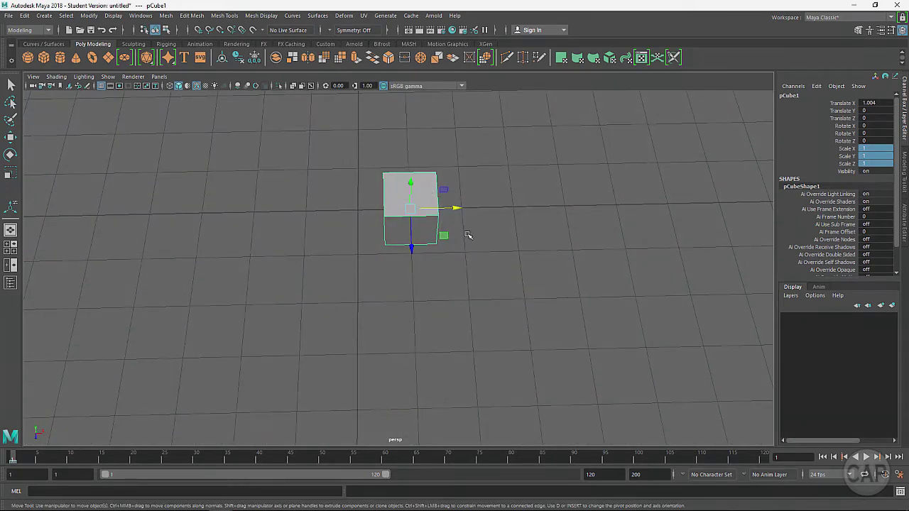
pyautogui.click(841, 103)
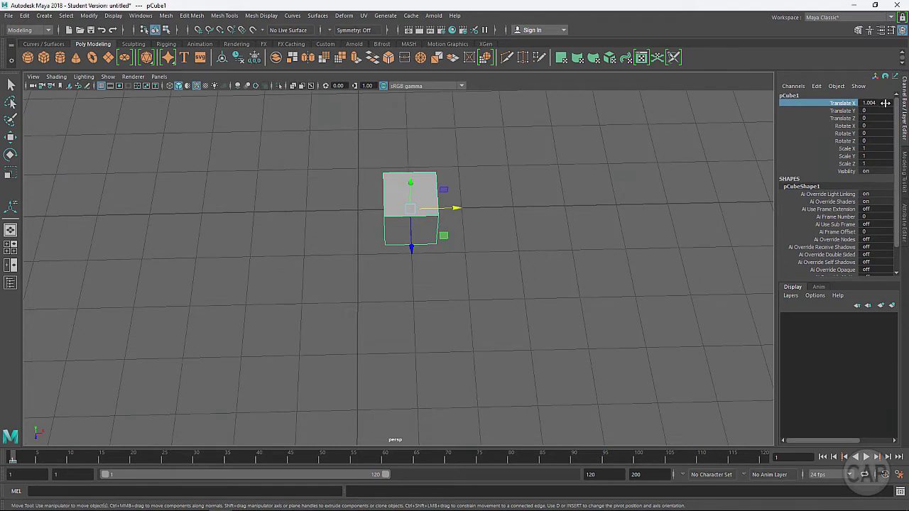
pyautogui.keyDown('alt'); pyautogui.moveTo(440, 272); pyautogui.dragTo(434, 313); pyautogui.keyUp('alt')
pyautogui.keyDown('alt'); pyautogui.moveTo(594, 293); pyautogui.dragTo(588, 301); pyautogui.keyUp('alt')
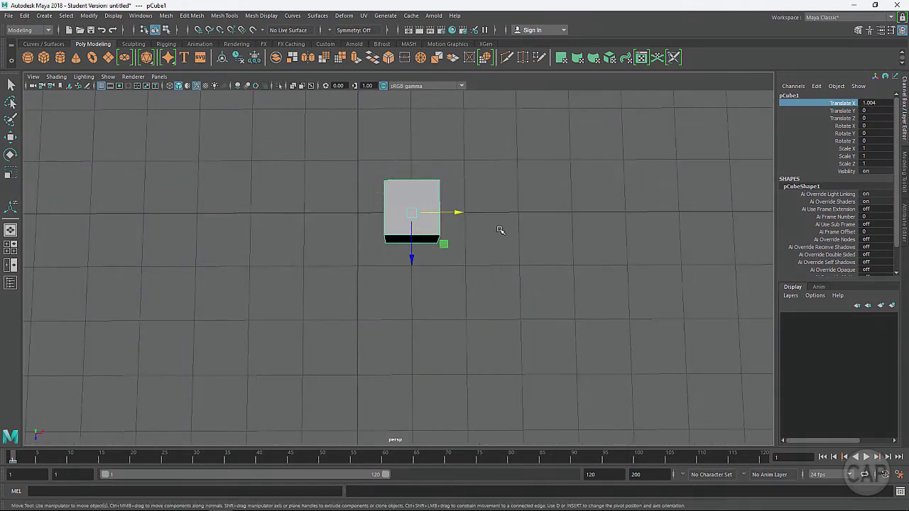
pyautogui.keyDown('alt'); pyautogui.moveTo(392, 307); pyautogui.dragTo(412, 257); pyautogui.keyUp('alt')
pyautogui.moveTo(457, 210); pyautogui.dragTo(323, 206)
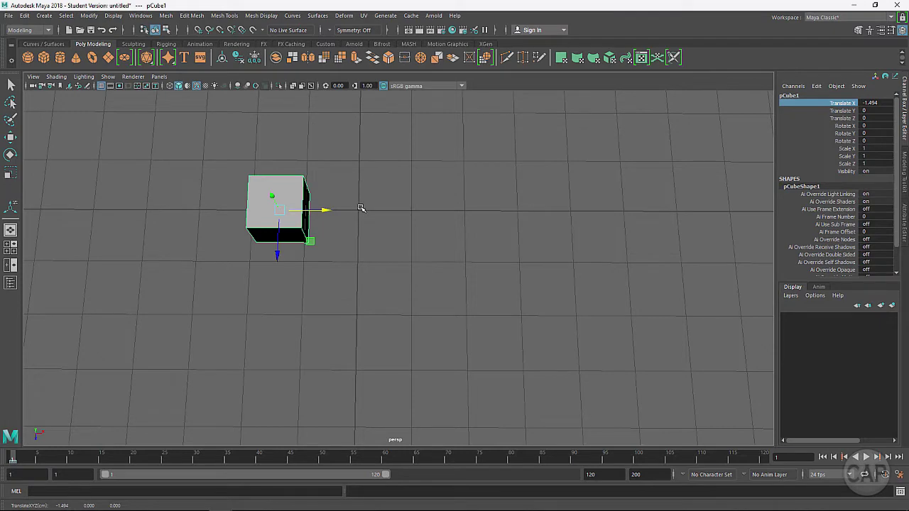
pyautogui.moveTo(324, 209); pyautogui.dragTo(306, 210)
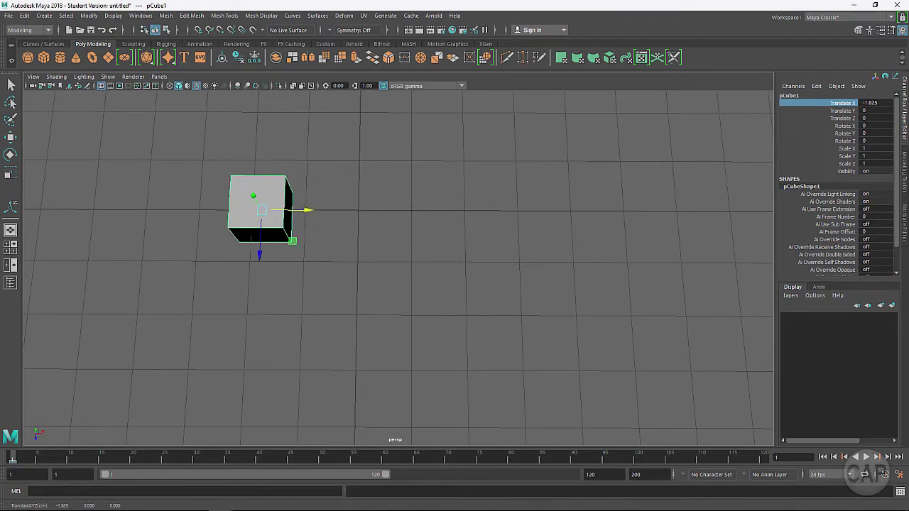
# Move the cube along Z to about -1.868 and down Y to about -2.147, then select the translate channels.
pyautogui.keyDown('alt'); pyautogui.moveTo(639, 282); pyautogui.dragTo(463, 301); pyautogui.keyUp('alt')
pyautogui.moveTo(400, 243); pyautogui.dragTo(219, 235)
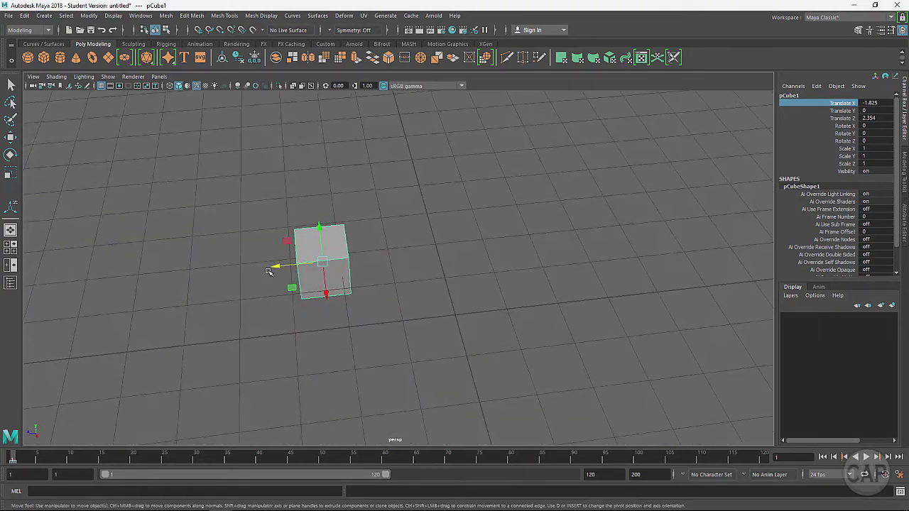
pyautogui.keyDown('alt'); pyautogui.moveTo(277, 267); pyautogui.dragTo(283, 307); pyautogui.keyUp('alt')
pyautogui.moveTo(256, 240); pyautogui.dragTo(284, 340)
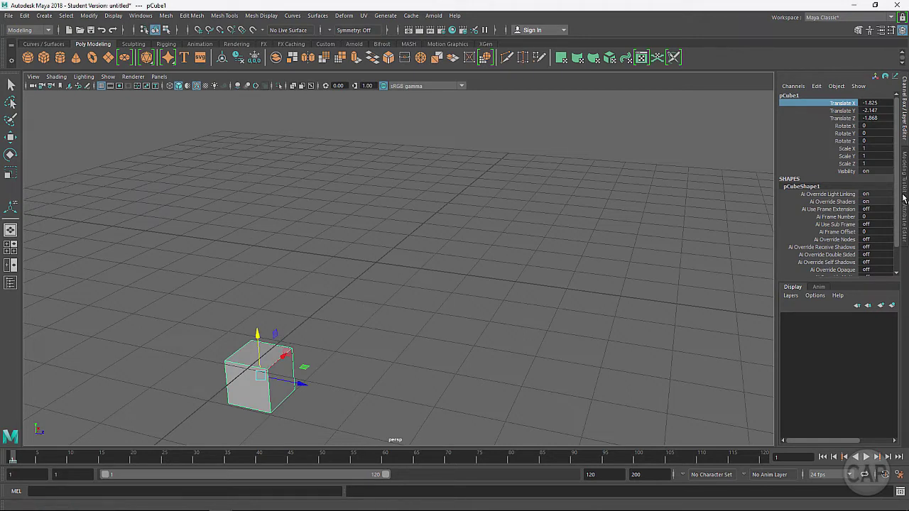
pyautogui.moveTo(879, 103); pyautogui.dragTo(885, 121)
# Zero Translate X, Y and Z to return the cube to the origin.
pyautogui.write('0')
pyautogui.press('Return')
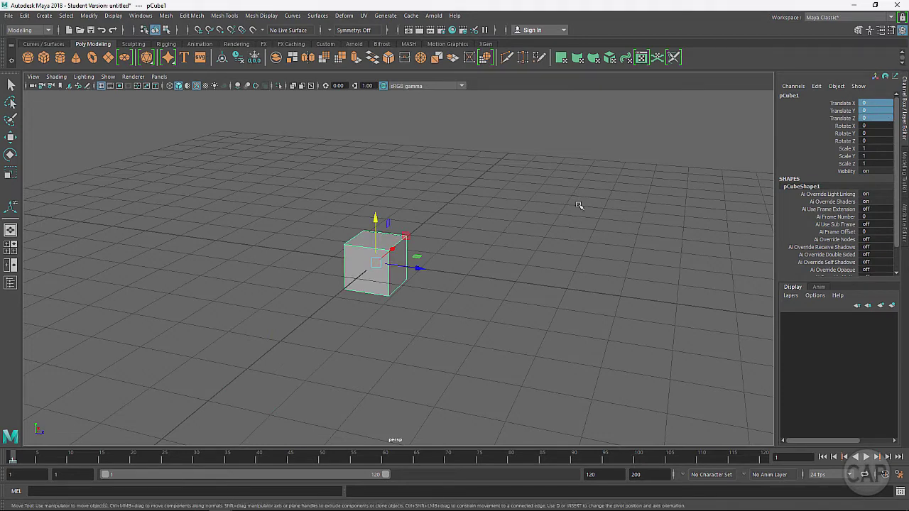
pyautogui.keyDown('alt'); pyautogui.moveTo(574, 217); pyautogui.dragTo(372, 294); pyautogui.keyUp('alt')
pyautogui.keyDown('alt'); pyautogui.moveTo(372, 294); pyautogui.dragTo(534, 336, button='right'); pyautogui.keyUp('alt')
pyautogui.keyDown('alt'); pyautogui.moveTo(534, 336); pyautogui.dragTo(426, 322); pyautogui.keyUp('alt')
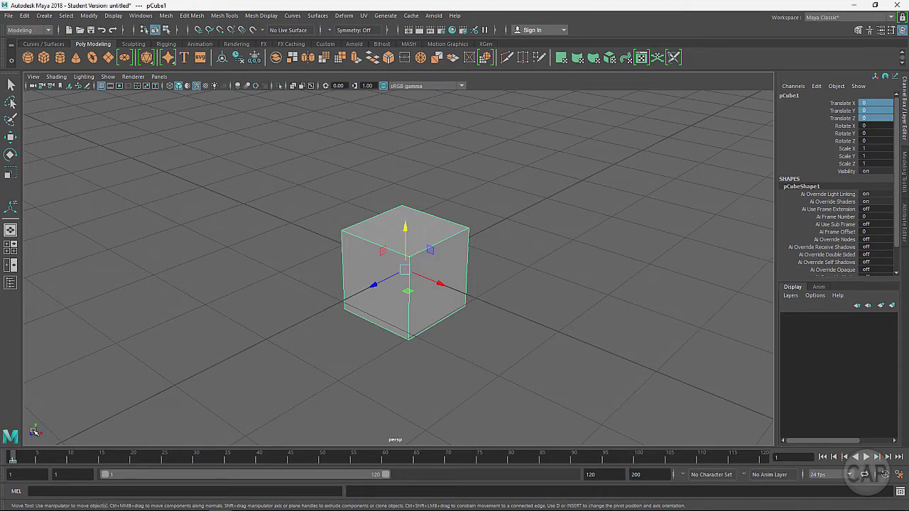
pyautogui.keyDown('alt'); pyautogui.moveTo(345, 398); pyautogui.dragTo(304, 246); pyautogui.keyUp('alt')
pyautogui.keyDown('alt'); pyautogui.moveTo(304, 246); pyautogui.dragTo(410, 264, button='right'); pyautogui.keyUp('alt')
# Reselect the cube, switch to the Scale tool and tumble to a raised, near top-down view.
pyautogui.click(637, 203)
pyautogui.click(434, 287)
pyautogui.press('r')
pyautogui.keyDown('alt'); pyautogui.moveTo(507, 302); pyautogui.dragTo(216, 348); pyautogui.keyUp('alt')
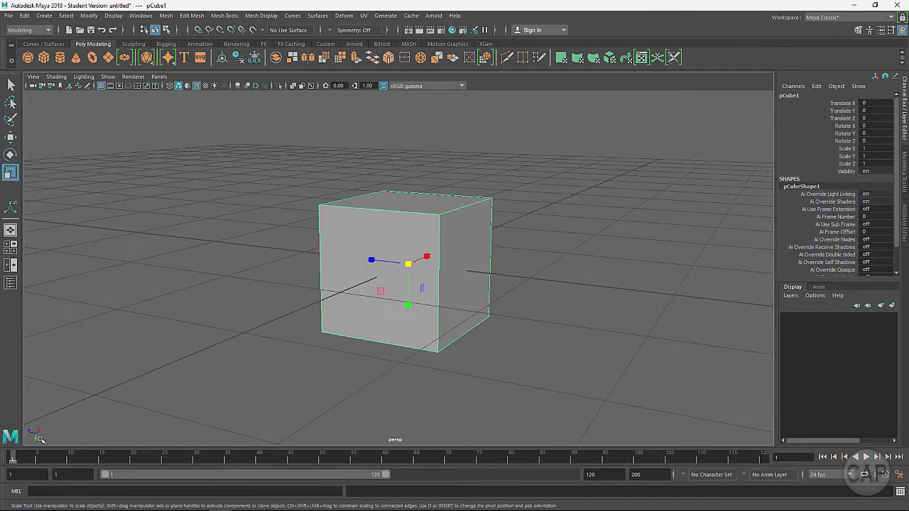
pyautogui.keyDown('alt'); pyautogui.moveTo(267, 276); pyautogui.dragTo(396, 250); pyautogui.keyUp('alt')
pyautogui.scroll(-3, 470, 259)
pyautogui.moveTo(470, 260)
pyautogui.keyDown('alt'); pyautogui.mouseDown()
pyautogui.moveTo(440, 277)
pyautogui.moveTo(457, 260)
pyautogui.mouseUp(); pyautogui.keyUp('alt')
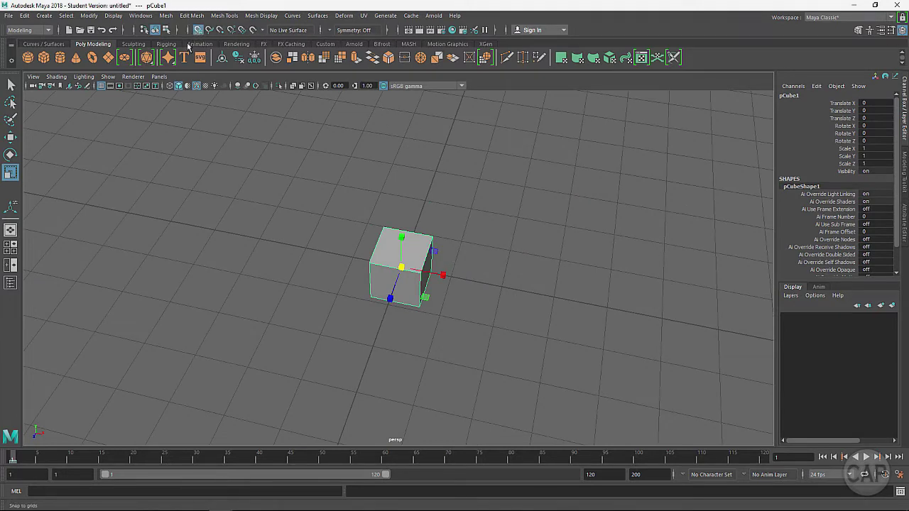
# Move the cube in whole grid steps along X and Z, return it to 0,0,0, then turn Snap to Grids off.
pyautogui.press('w')
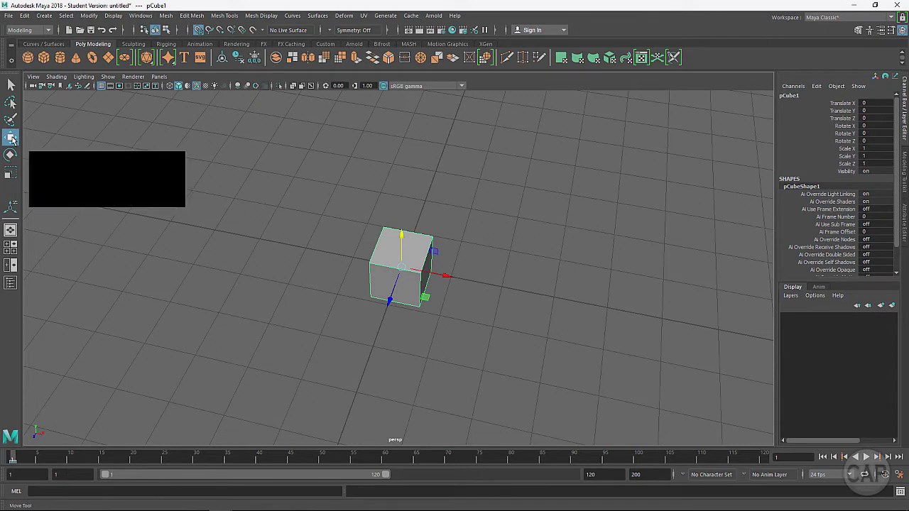
pyautogui.moveTo(447, 276); pyautogui.dragTo(219, 242)
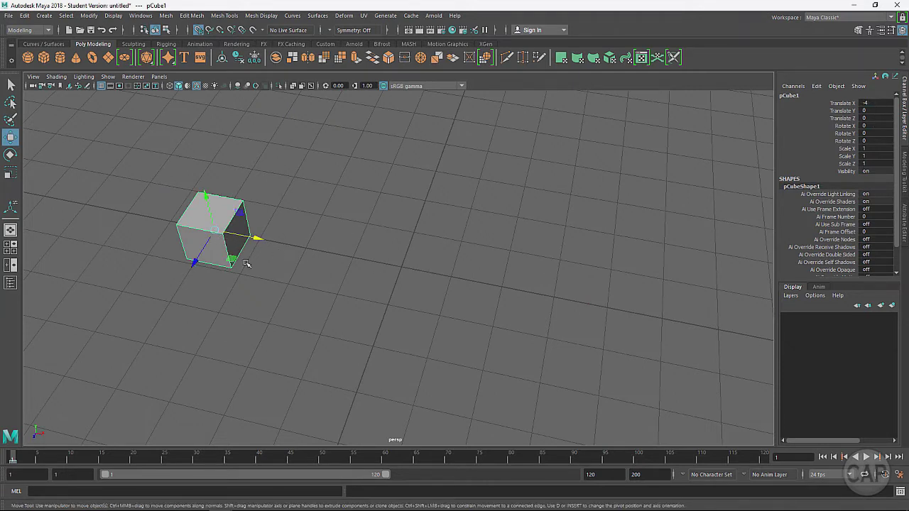
pyautogui.moveTo(194, 262); pyautogui.dragTo(173, 288)
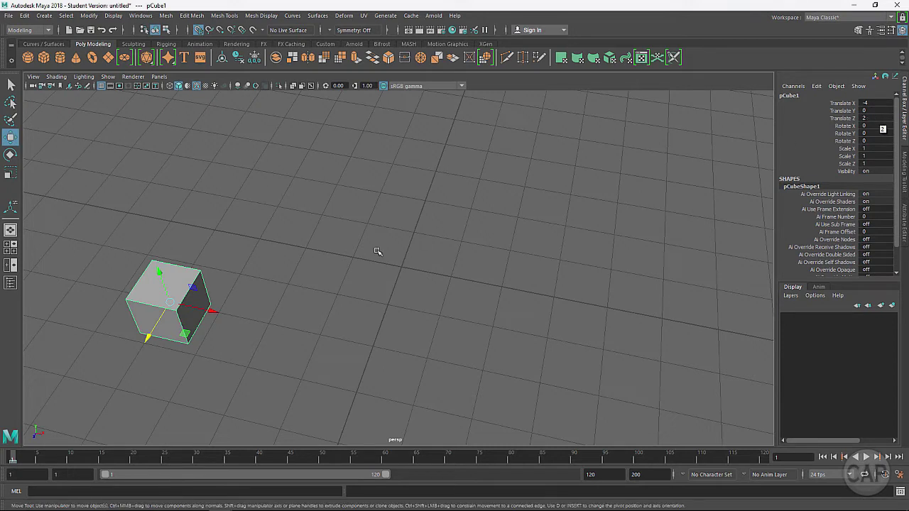
pyautogui.moveTo(176, 297); pyautogui.dragTo(398, 265)
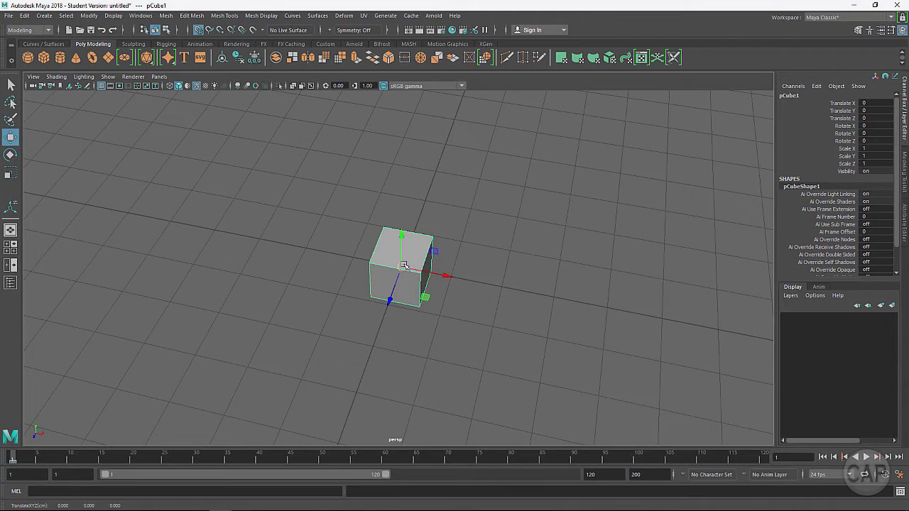
pyautogui.click(196, 32)
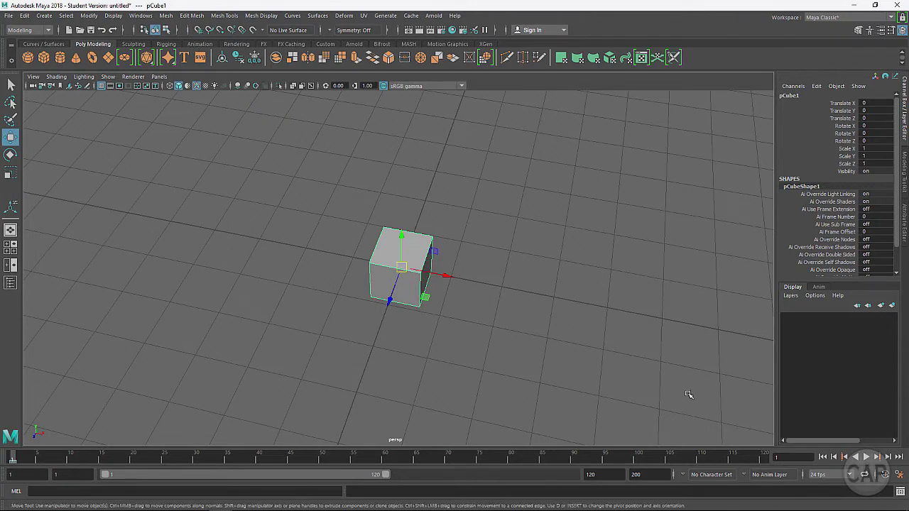
pyautogui.keyDown('alt'); pyautogui.moveTo(688, 339); pyautogui.dragTo(688, 374); pyautogui.keyUp('alt')
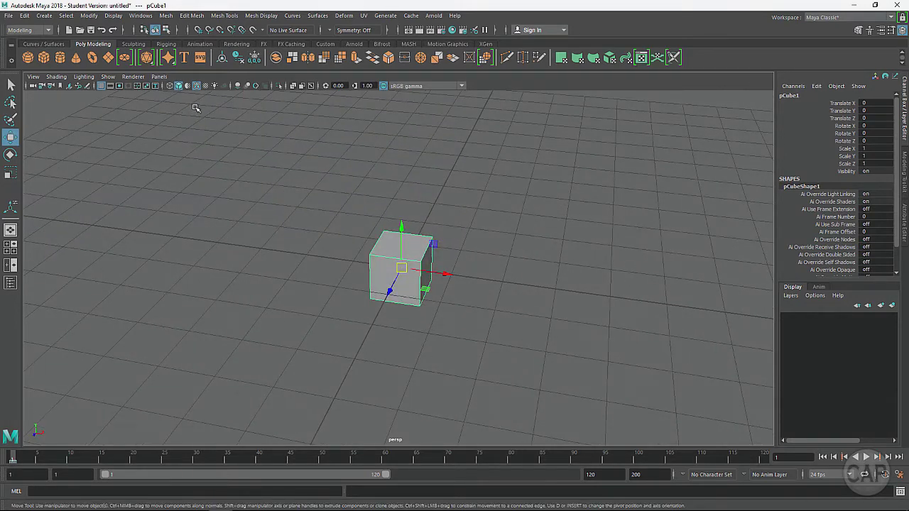
pyautogui.click(112, 16)
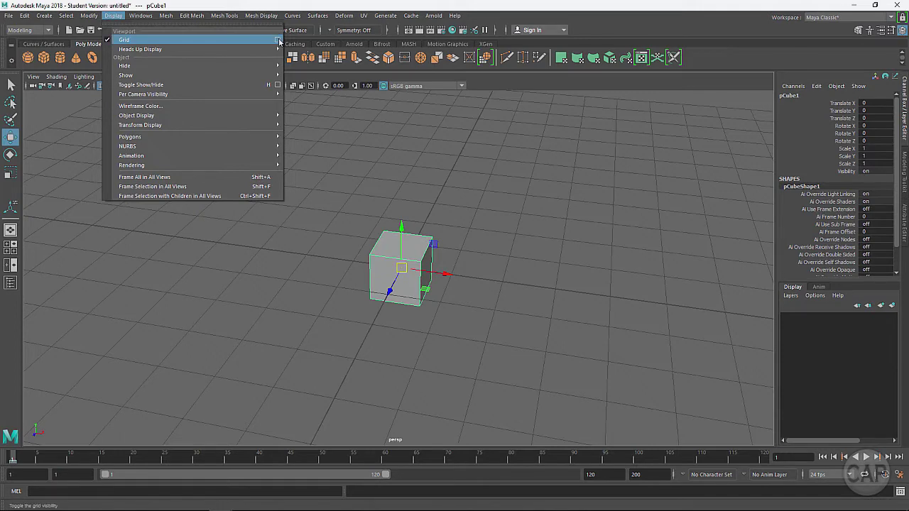
pyautogui.click(278, 41)
pyautogui.moveTo(452, 183); pyautogui.dragTo(617, 127)
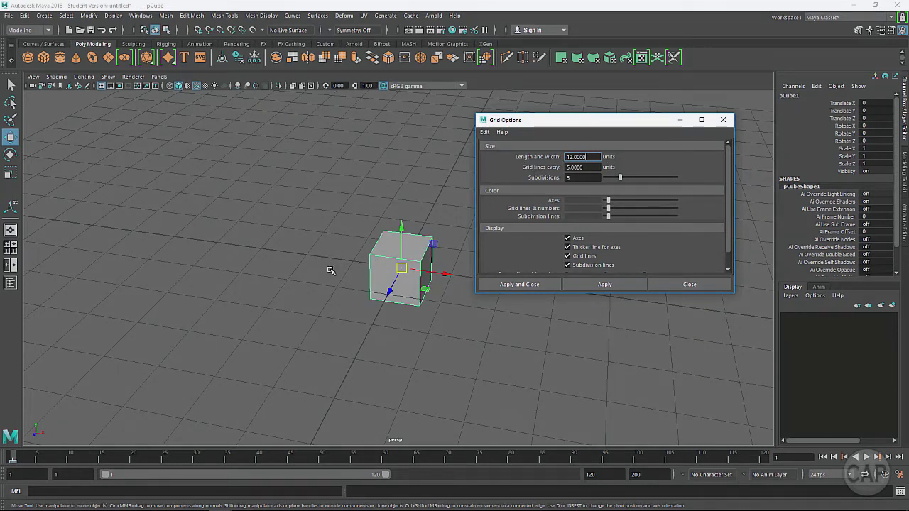
pyautogui.keyDown('alt'); pyautogui.moveTo(324, 279); pyautogui.dragTo(522, 196); pyautogui.keyUp('alt')
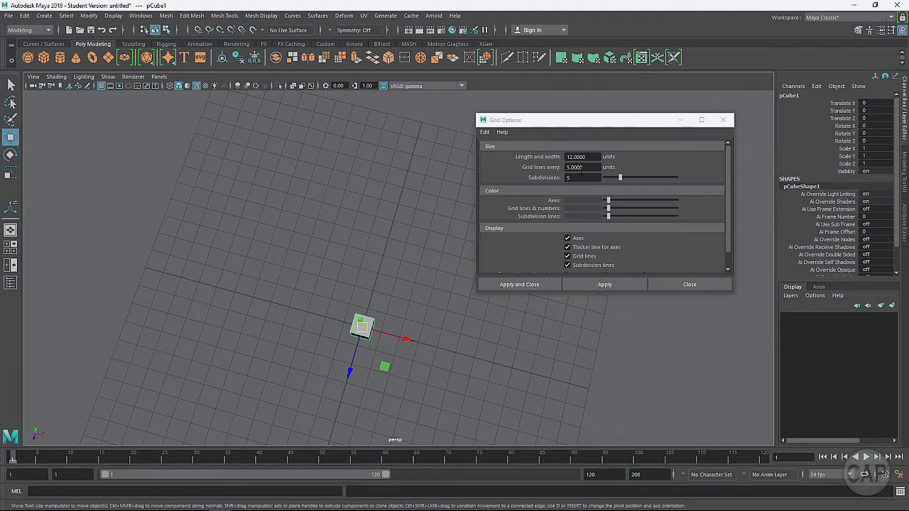
pyautogui.moveTo(583, 169); pyautogui.dragTo(558, 168)
pyautogui.keyDown('alt'); pyautogui.moveTo(332, 252); pyautogui.dragTo(335, 203); pyautogui.keyUp('alt')
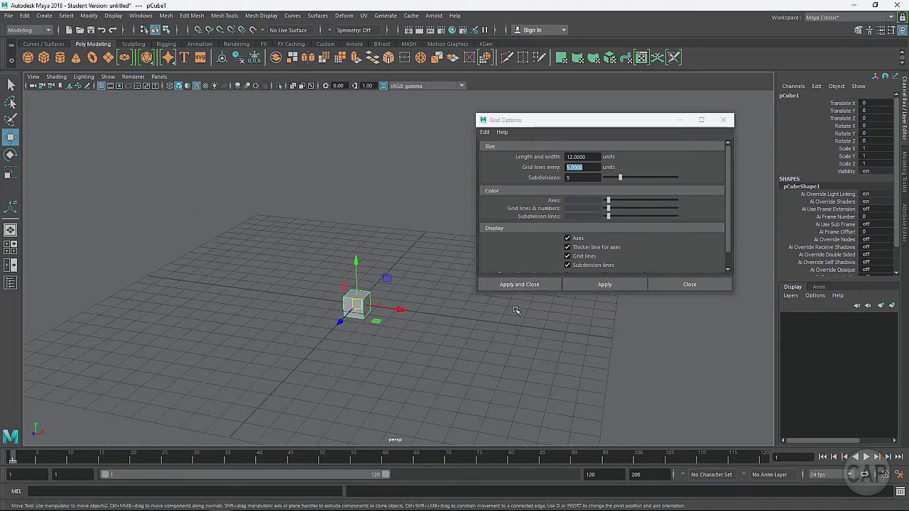
pyautogui.moveTo(729, 220); pyautogui.dragTo(713, 237)
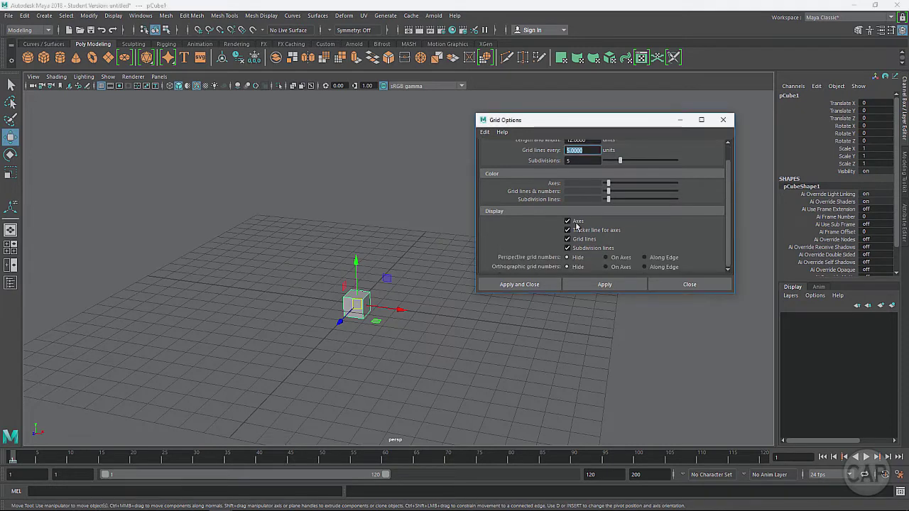
pyautogui.scroll(1, 728, 260)
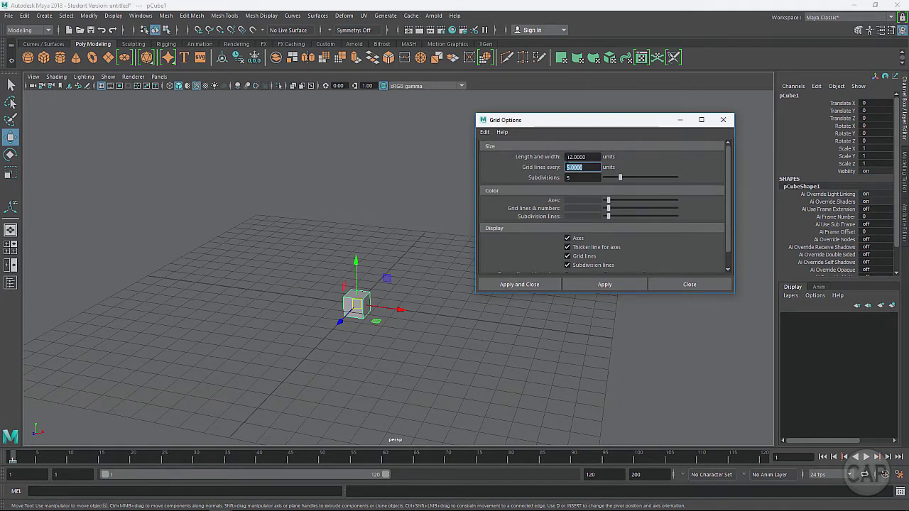
pyautogui.click(687, 285)
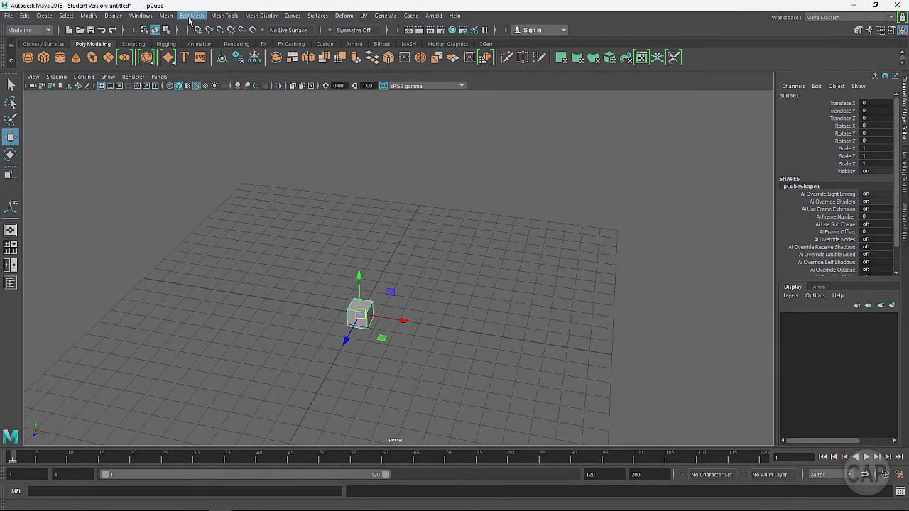
# Open the Preferences window from the Windows menu and show its Settings category.
pyautogui.click(141, 16)
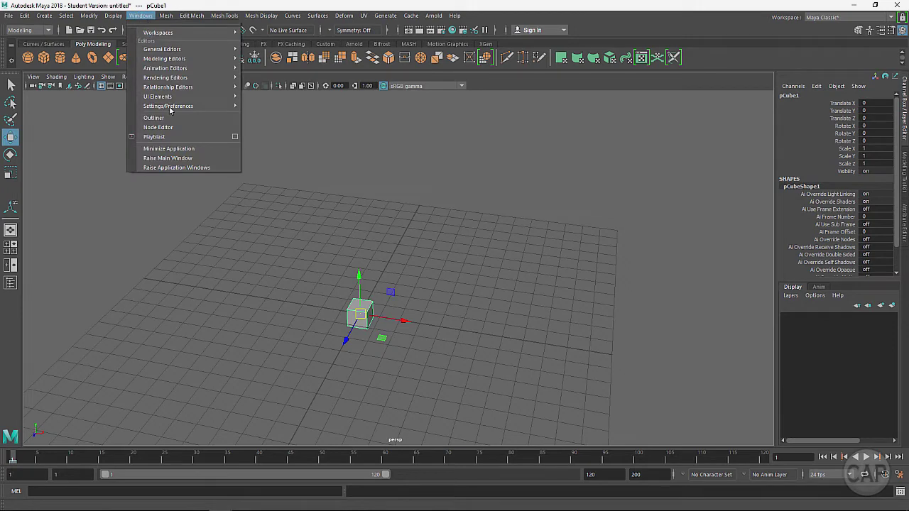
pyautogui.moveTo(171, 108)
pyautogui.click(278, 115)
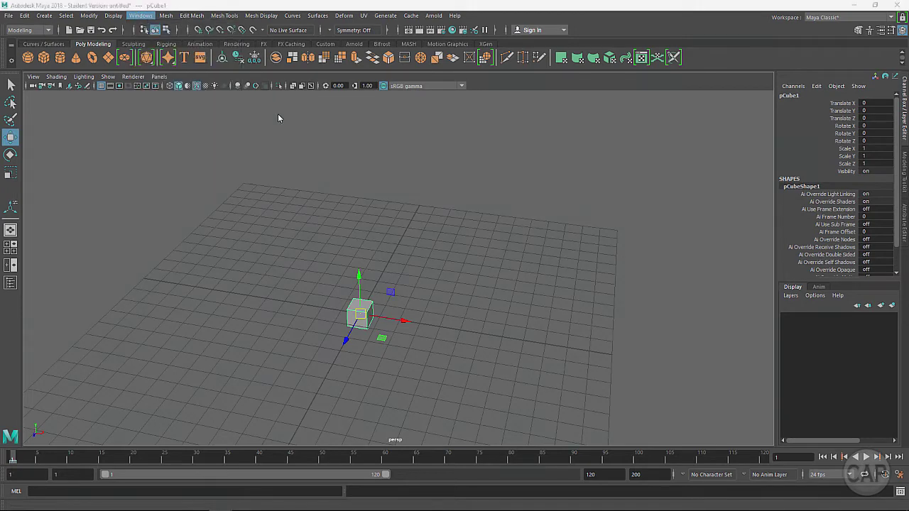
pyautogui.moveTo(407, 137); pyautogui.dragTo(526, 125)
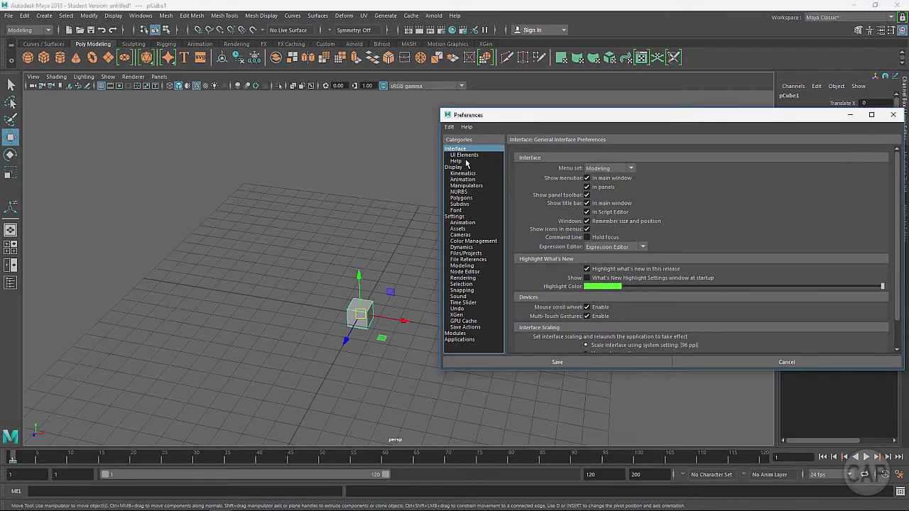
pyautogui.click(453, 217)
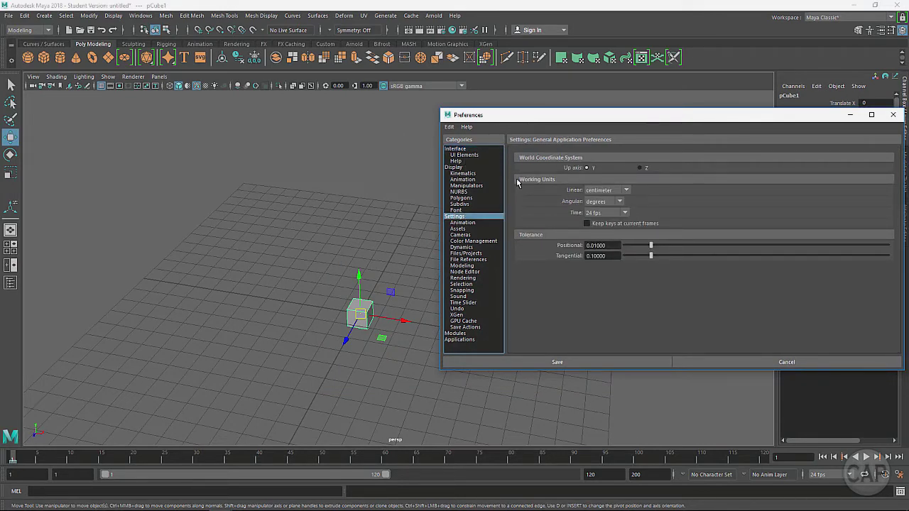
# Confirm centimeter linear units and 24 fps time, then cancel Preferences without saving.
pyautogui.click(627, 190)
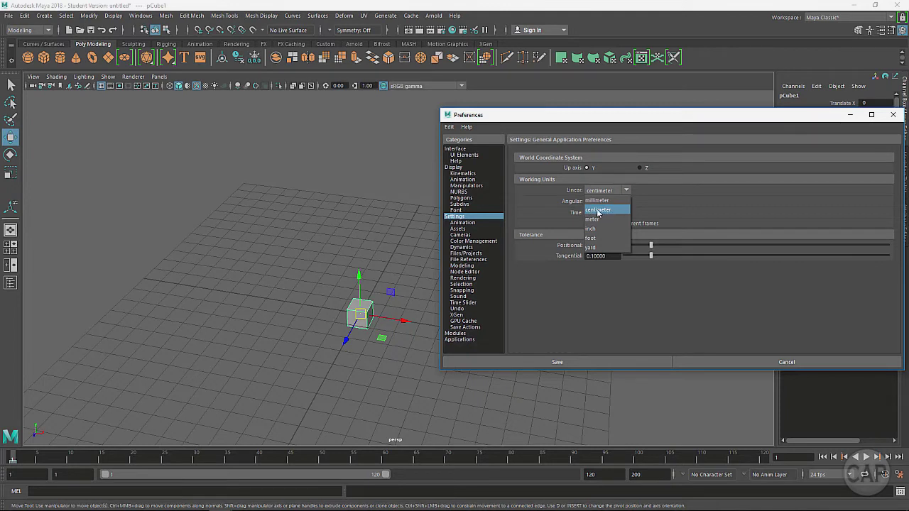
pyautogui.click(602, 211)
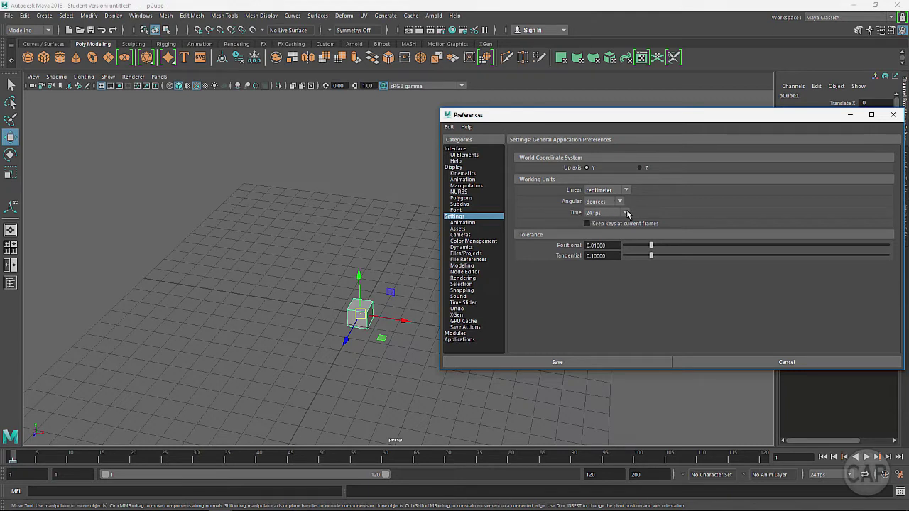
pyautogui.click(625, 213)
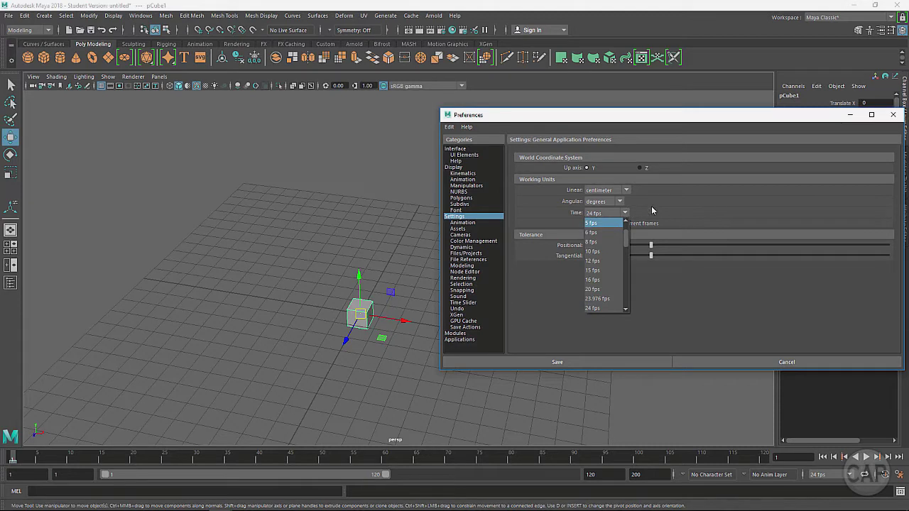
pyautogui.click(692, 319)
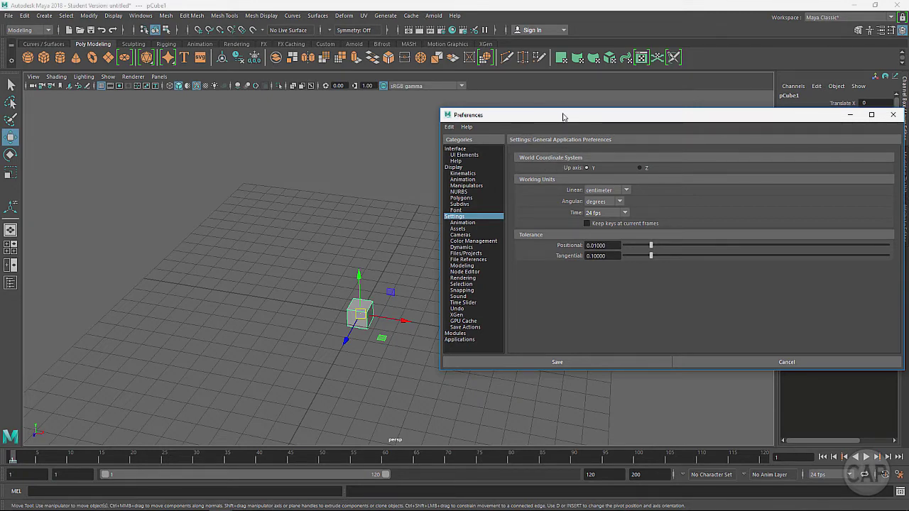
pyautogui.moveTo(561, 115); pyautogui.dragTo(486, 110)
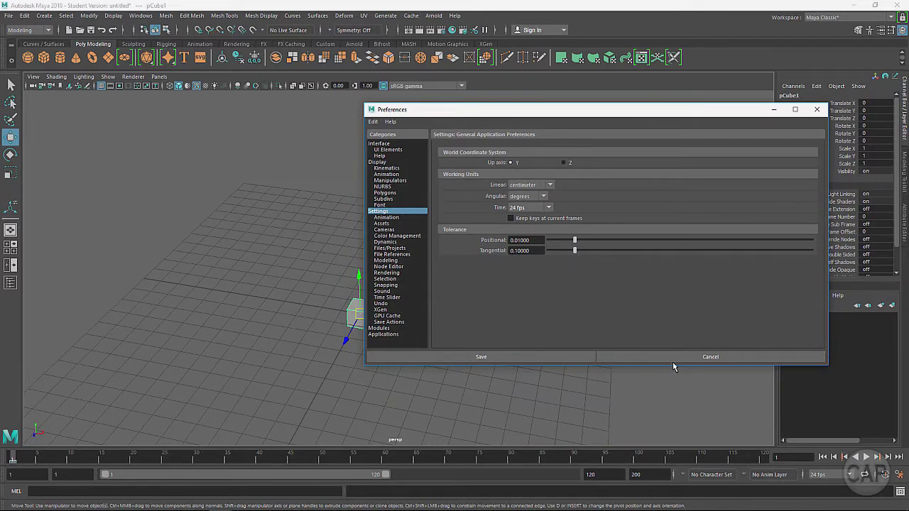
pyautogui.click(632, 357)
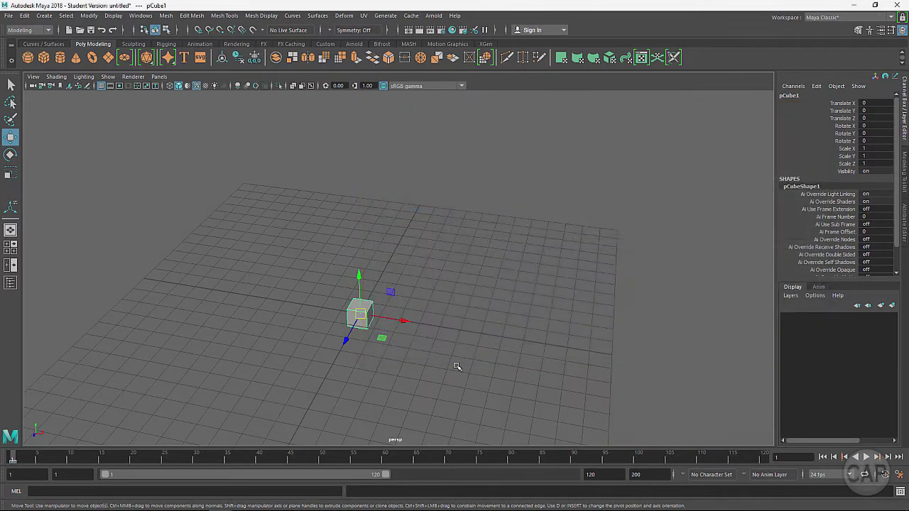
# Dolly and tumble the camera closer to the cube, then switch the panel to the front orthographic view.
pyautogui.keyDown('alt'); pyautogui.moveTo(432, 375); pyautogui.dragTo(659, 351, button='right'); pyautogui.keyUp('alt')
pyautogui.keyDown('alt'); pyautogui.moveTo(659, 350); pyautogui.dragTo(442, 328); pyautogui.keyUp('alt')
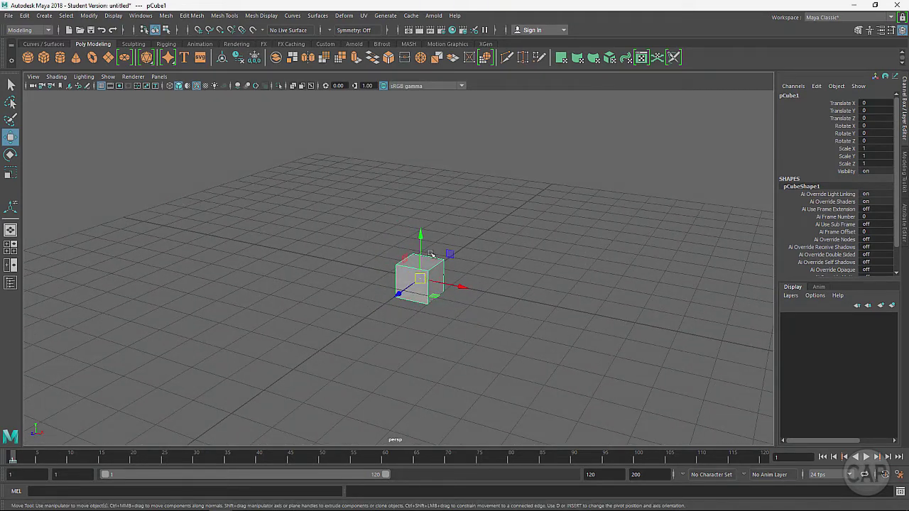
pyautogui.click(160, 77)
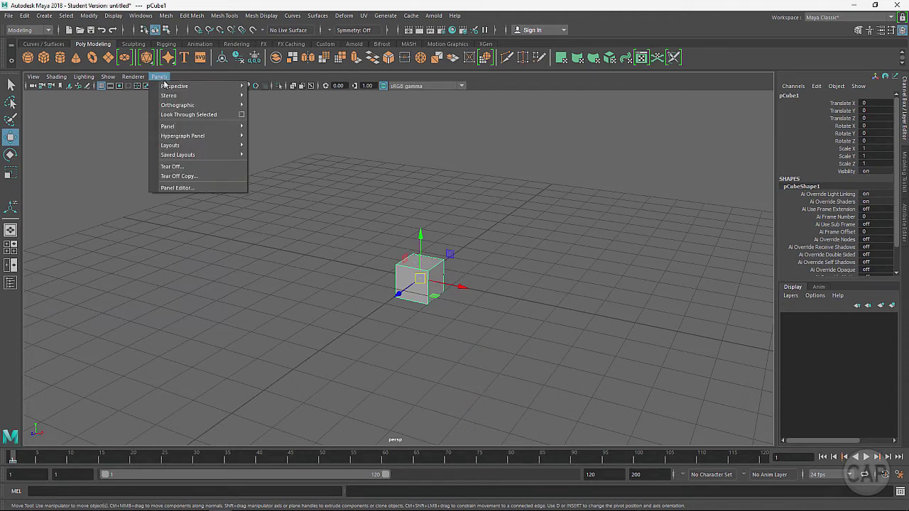
pyautogui.moveTo(165, 86)
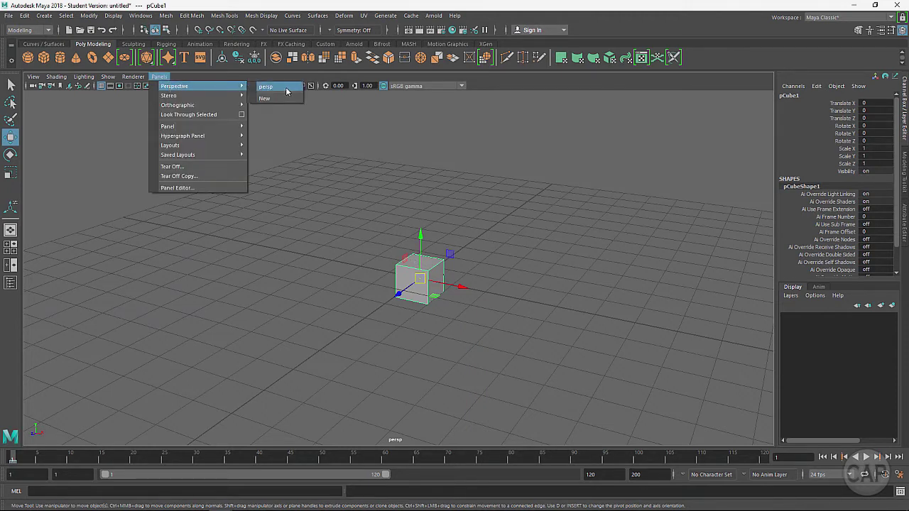
pyautogui.moveTo(201, 108)
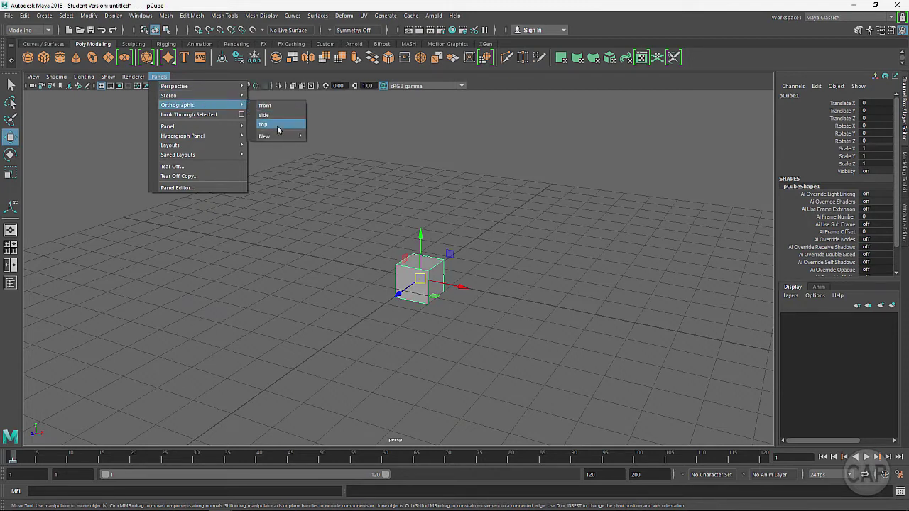
pyautogui.click(280, 107)
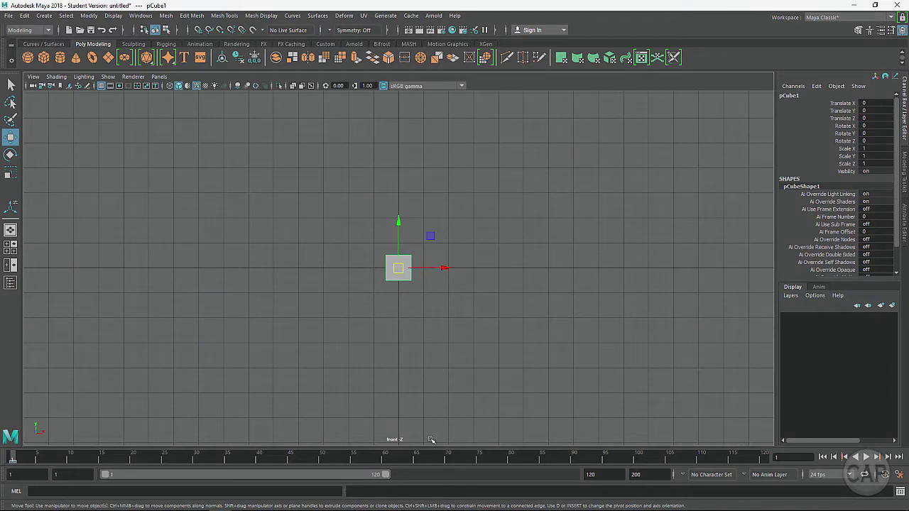
# Replace the front view panel with the Graph Editor.
pyautogui.click(156, 79)
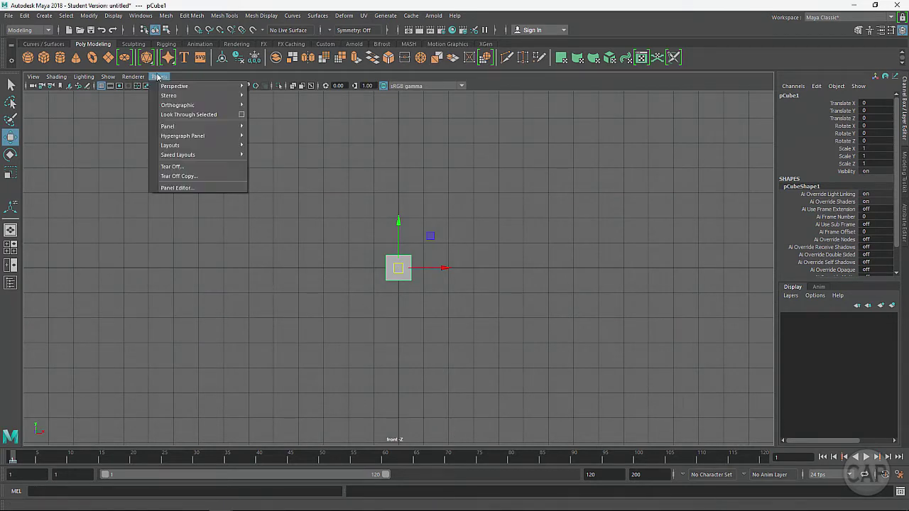
pyautogui.moveTo(167, 108)
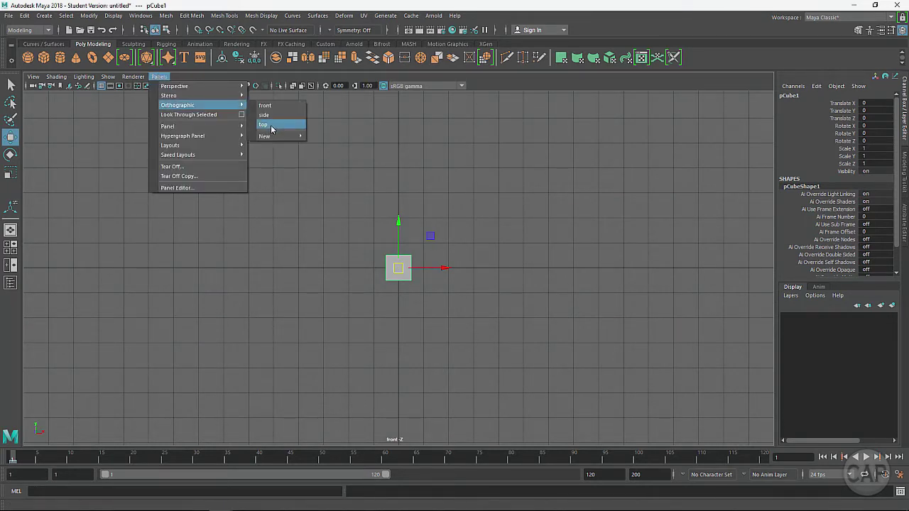
pyautogui.moveTo(280, 135)
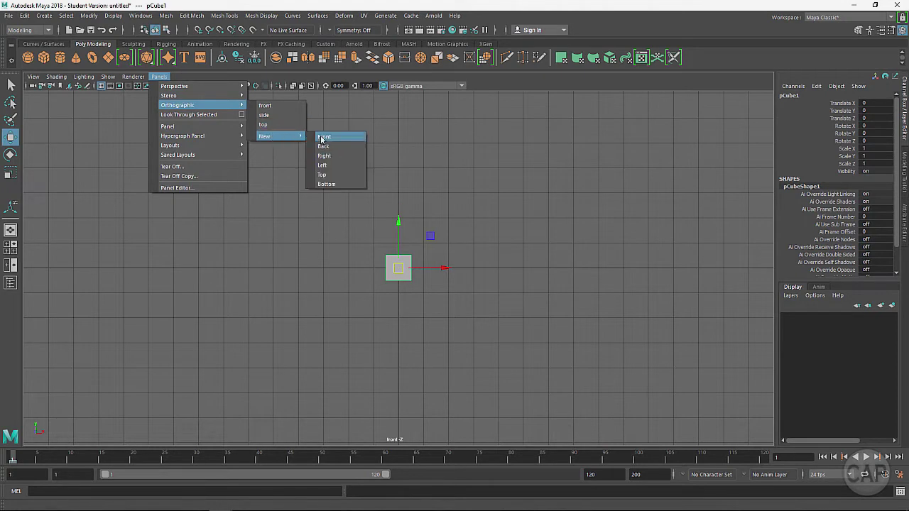
pyautogui.moveTo(175, 128)
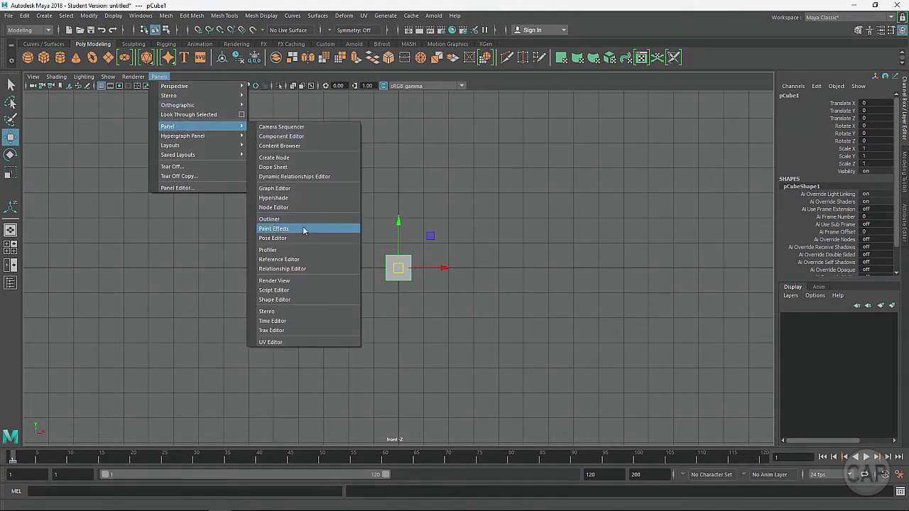
pyautogui.click(288, 188)
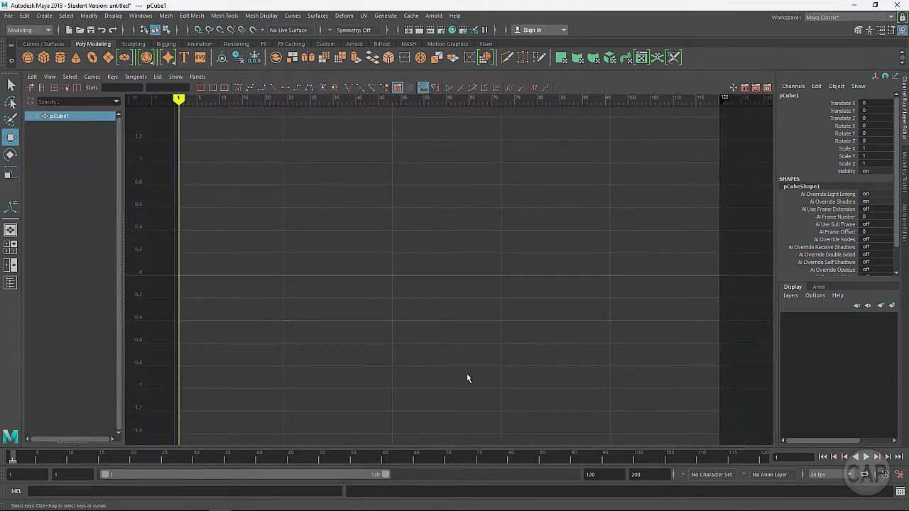
# Switch the panel back to the persp perspective camera.
pyautogui.click(195, 76)
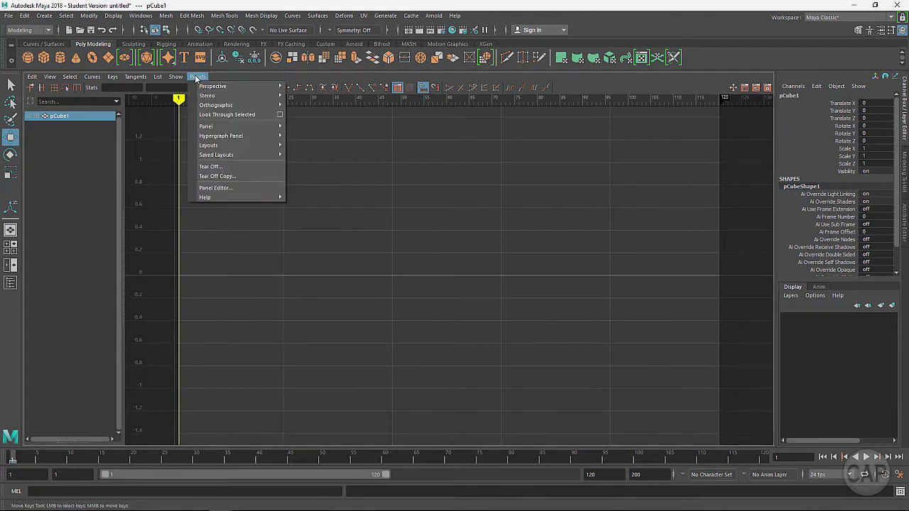
pyautogui.moveTo(206, 86)
pyautogui.click(314, 89)
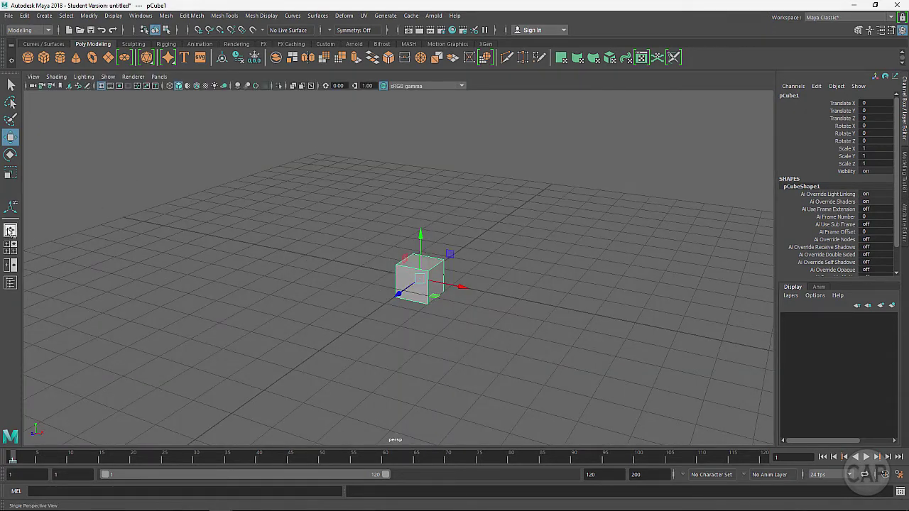
pyautogui.click(11, 250)
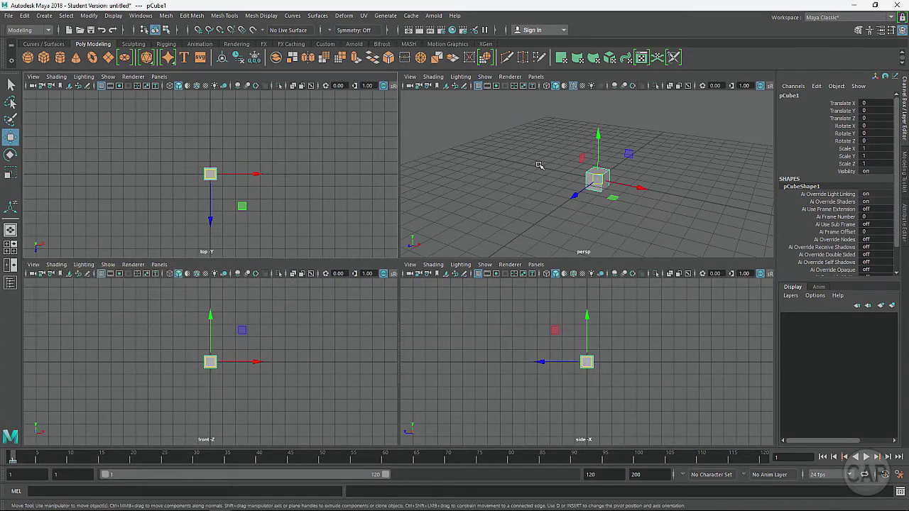
pyautogui.press('space')
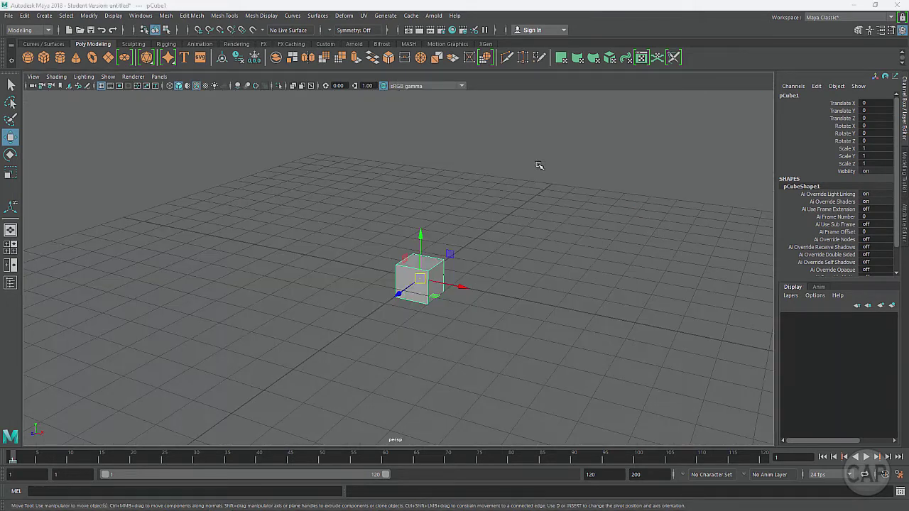
pyautogui.press('space')
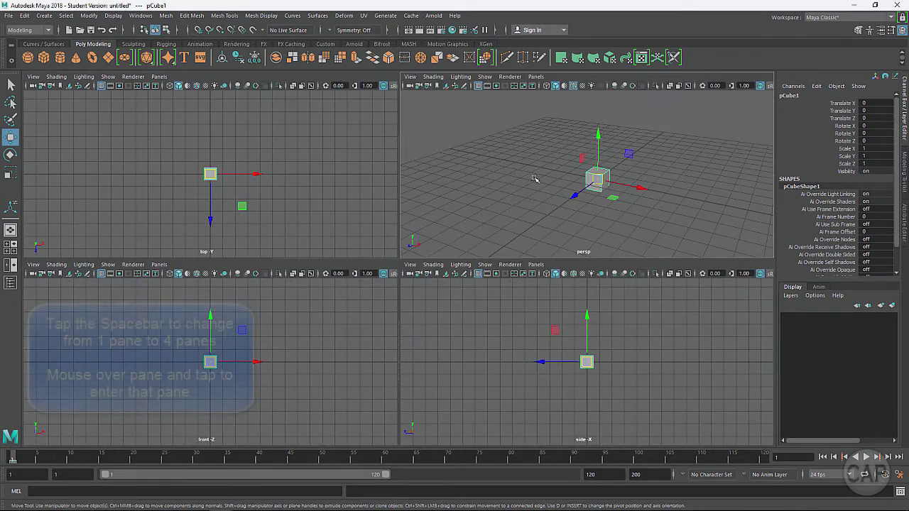
pyautogui.press('space')
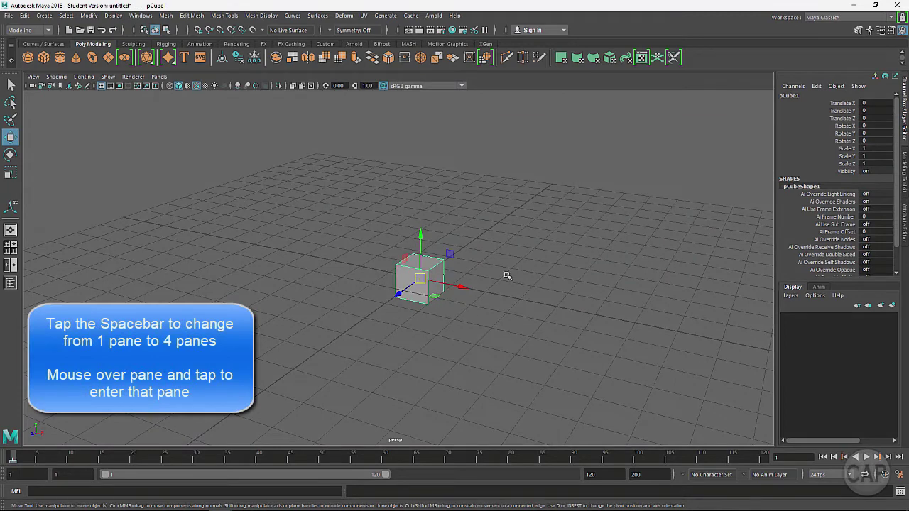
pyautogui.press('space')
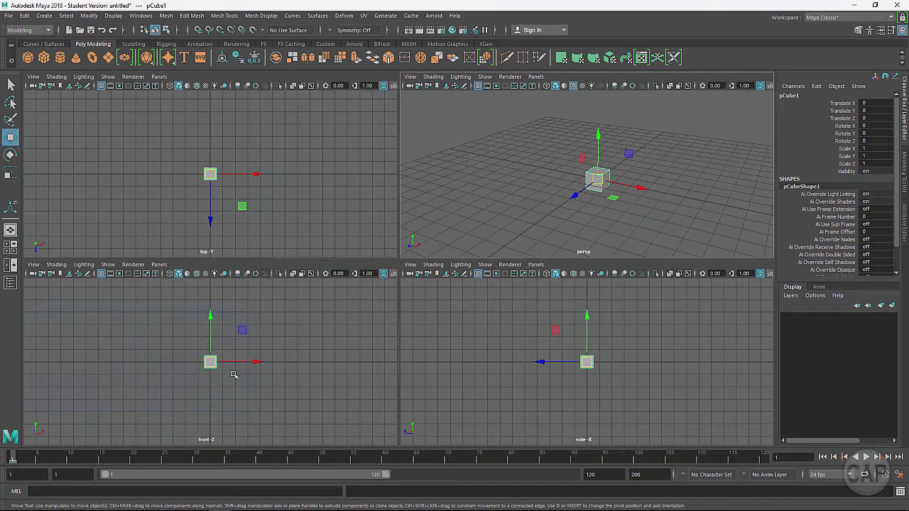
pyautogui.press('space')
pyautogui.press('space')
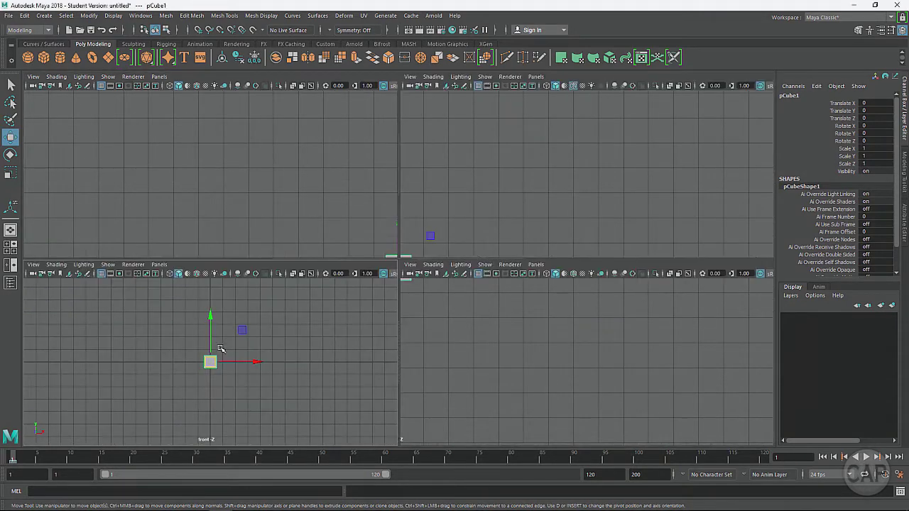
pyautogui.press('space')
pyautogui.press('space')
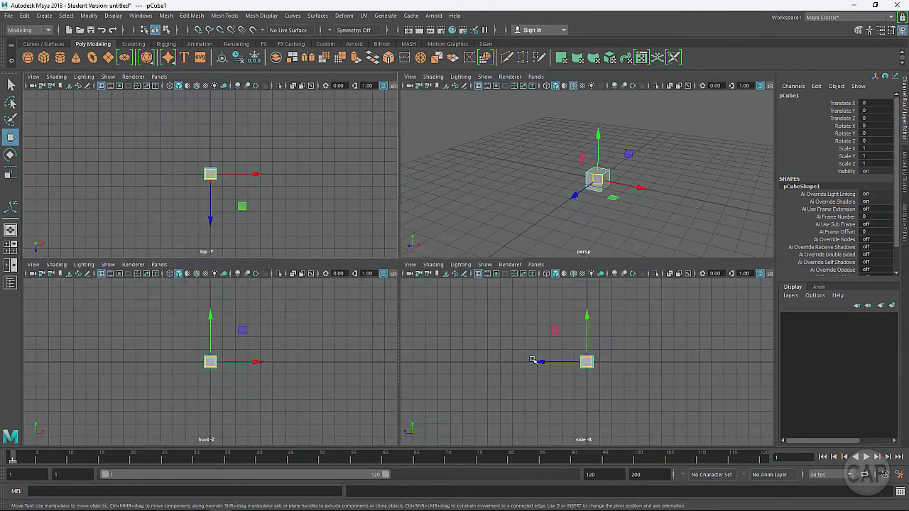
pyautogui.press('space')
pyautogui.press('space')
pyautogui.press('space')
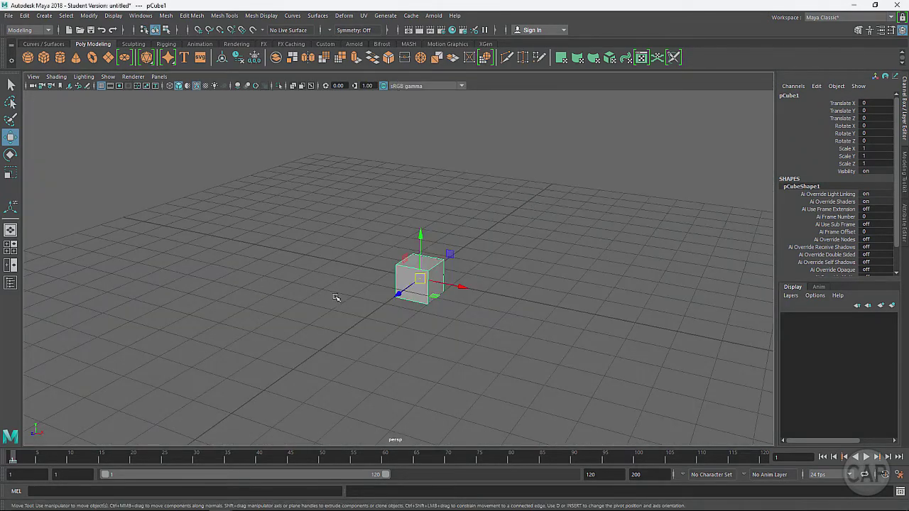
pyautogui.press('space')
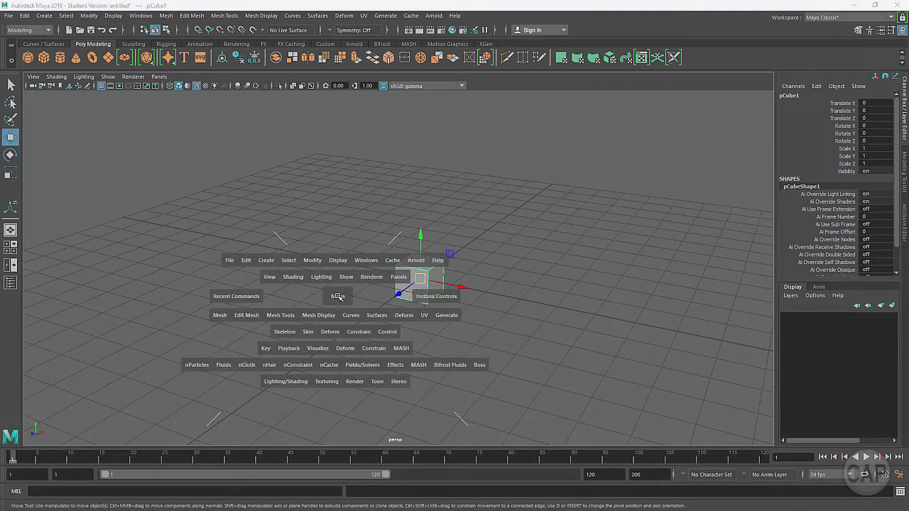
pyautogui.click(338, 299)
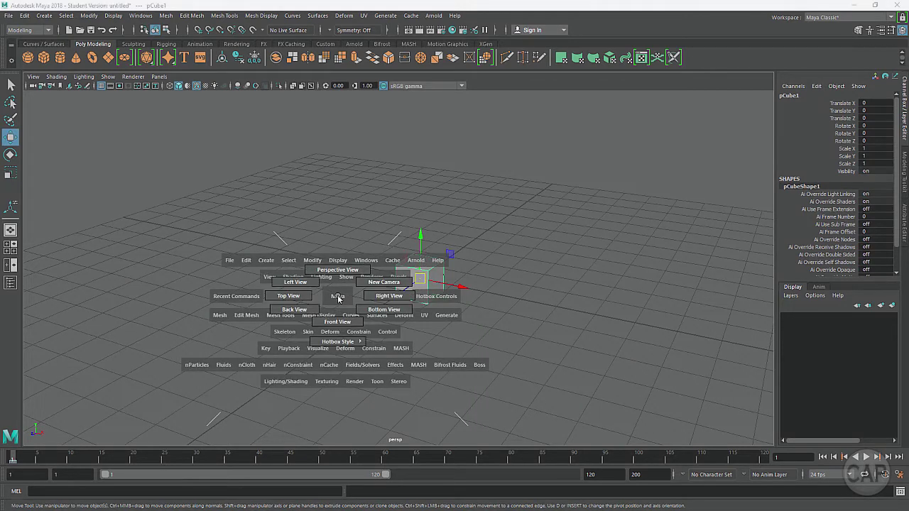
pyautogui.moveTo(324, 297)
pyautogui.mouseDown()
pyautogui.moveTo(344, 278)
pyautogui.moveTo(334, 313)
pyautogui.moveTo(310, 284)
pyautogui.moveTo(366, 286)
pyautogui.moveTo(335, 323)
pyautogui.moveTo(357, 296)
pyautogui.moveTo(357, 271)
pyautogui.moveTo(316, 289)
pyautogui.mouseUp()
pyautogui.press('space')
pyautogui.press('space')
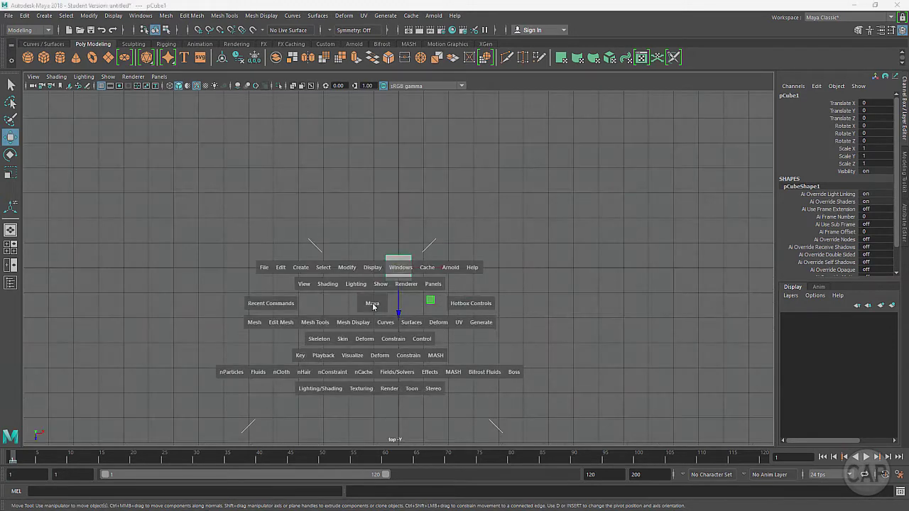
pyautogui.moveTo(371, 303)
pyautogui.mouseDown()
pyautogui.moveTo(423, 303)
pyautogui.moveTo(377, 278)
pyautogui.moveTo(377, 286)
pyautogui.mouseUp()
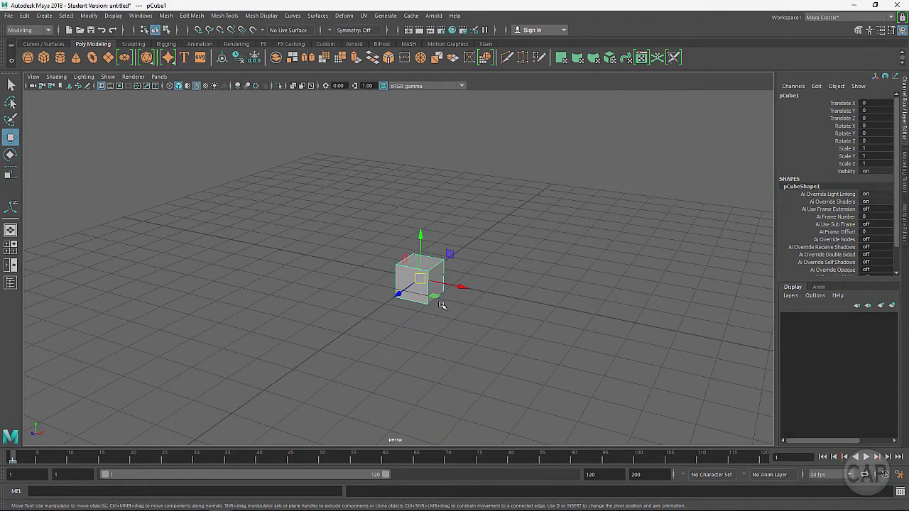
# Apply the Two Panes Side by Side layout, then the Outliner layout showing pCube1 and cameras.
pyautogui.click(12, 266)
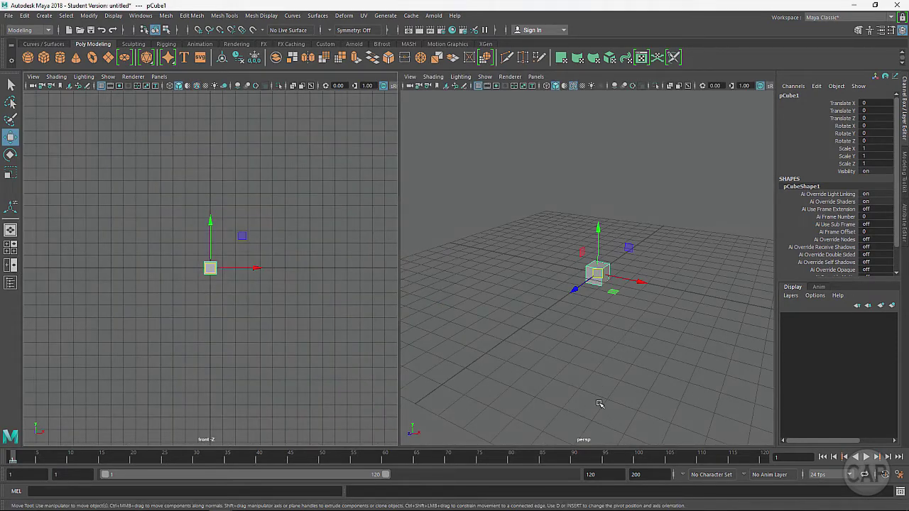
pyautogui.click(10, 284)
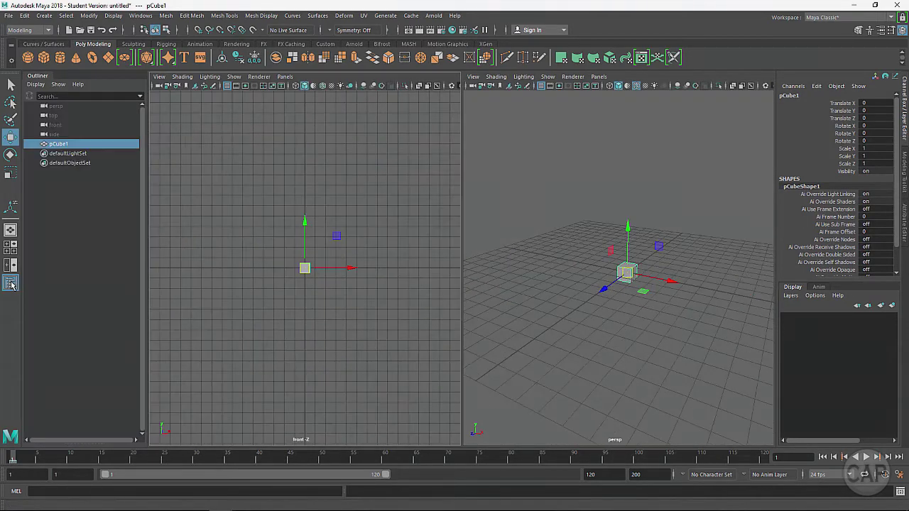
# Create pSphere1, move it to Translate X -3.691 beside the cube, and maximize the persp panel.
pyautogui.click(28, 57)
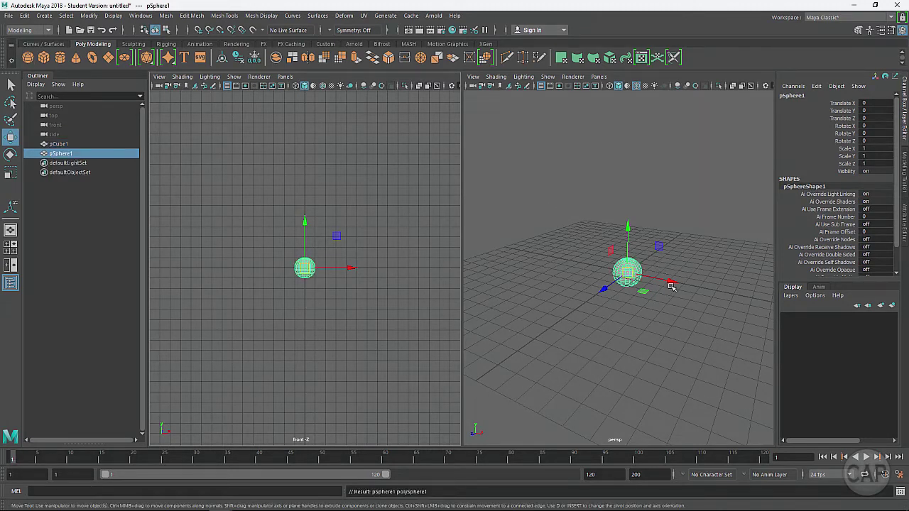
pyautogui.moveTo(667, 281); pyautogui.dragTo(622, 271)
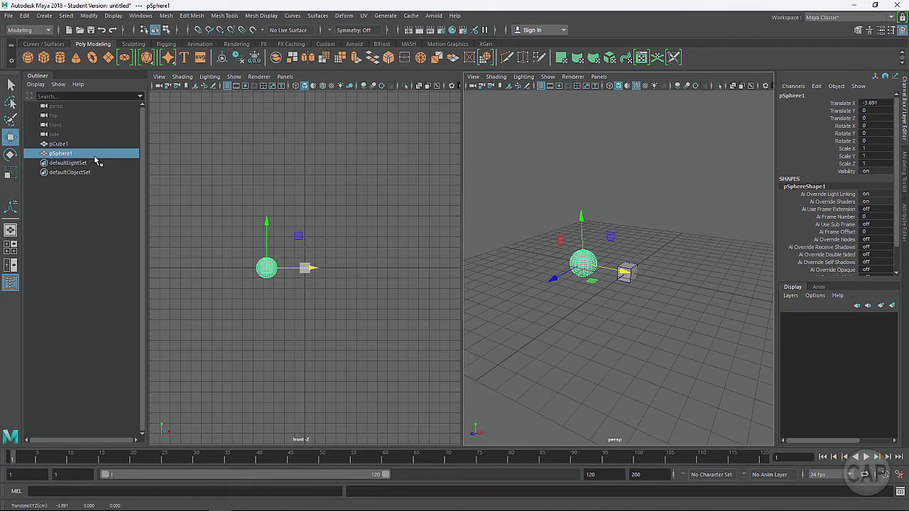
pyautogui.press('space')
# Turn on X-Ray shading, deselect the sphere, and orbit around the see-through objects.
pyautogui.press('a')
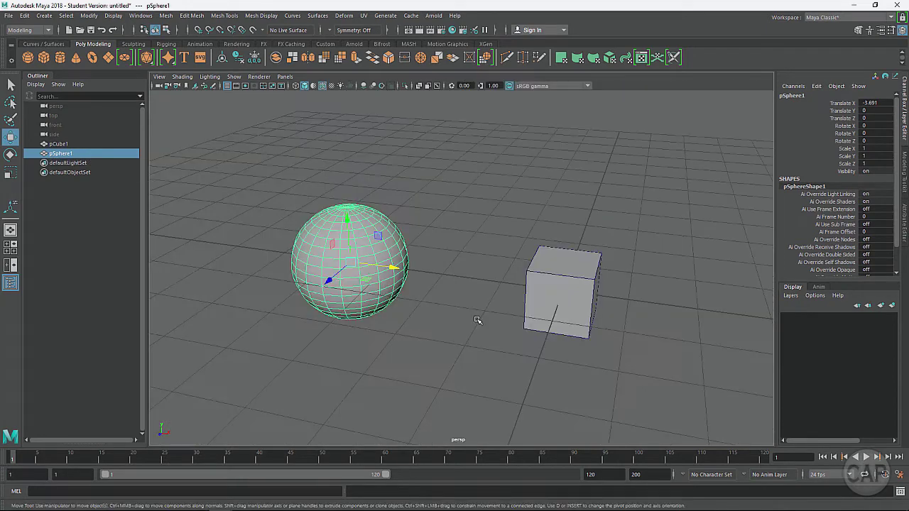
pyautogui.click(163, 76)
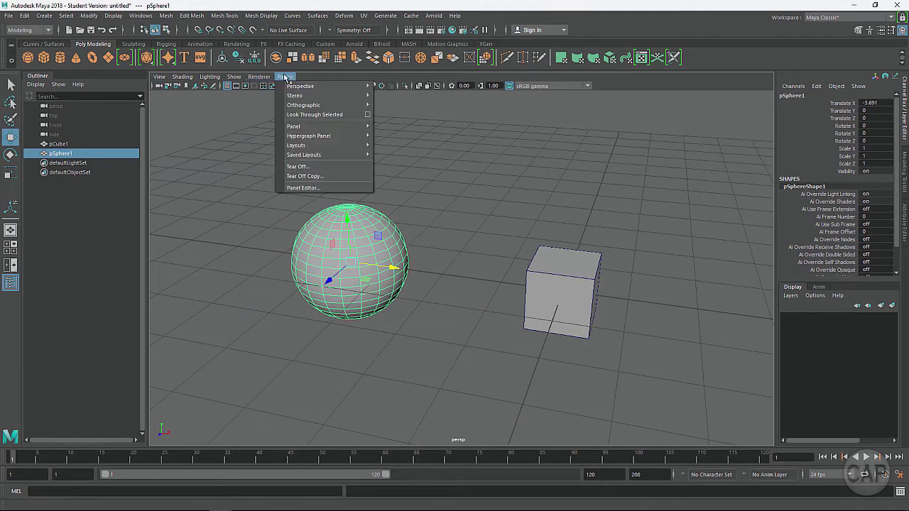
pyautogui.click(160, 77)
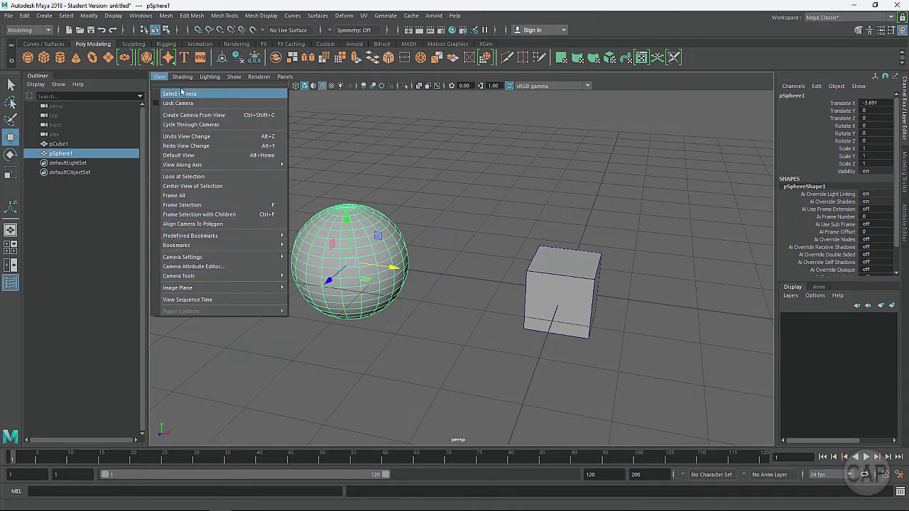
pyautogui.moveTo(183, 76)
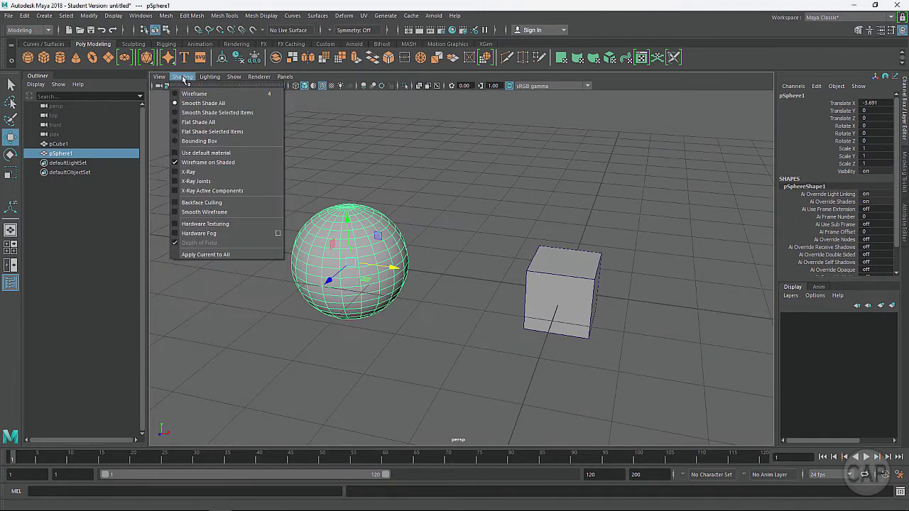
pyautogui.click(192, 171)
pyautogui.keyDown('alt'); pyautogui.moveTo(244, 349); pyautogui.dragTo(381, 243); pyautogui.keyUp('alt')
pyautogui.click(353, 365)
pyautogui.keyDown('alt'); pyautogui.moveTo(350, 291); pyautogui.dragTo(338, 264); pyautogui.keyUp('alt')
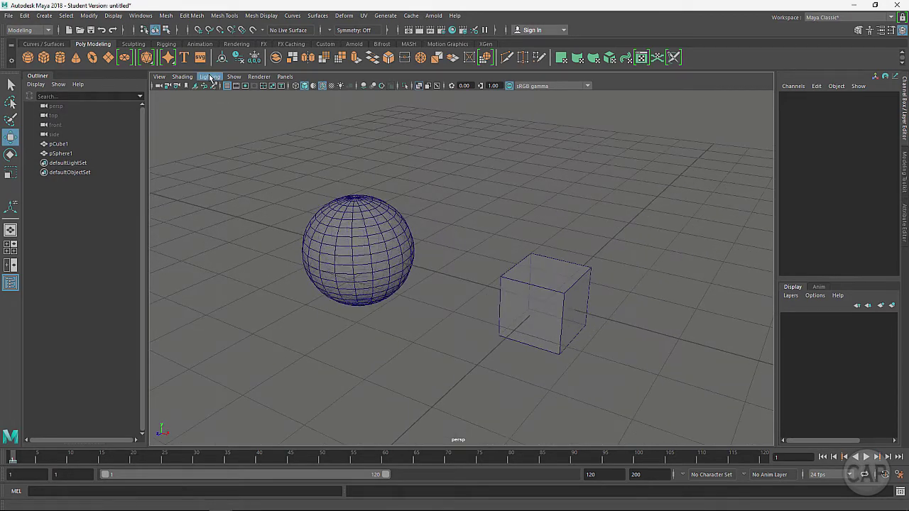
# Display the sphere and cube as wireframe and orbit and zoom around them.
pyautogui.click(186, 78)
pyautogui.click(189, 93)
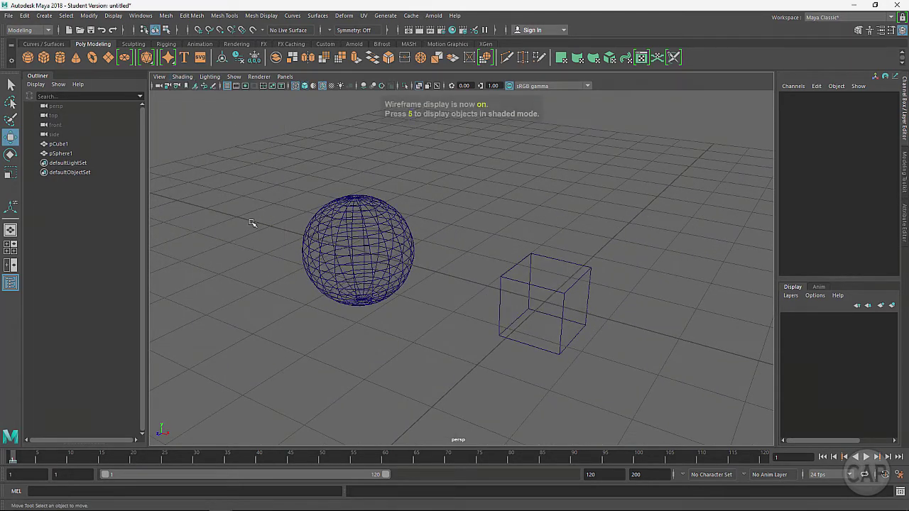
pyautogui.moveTo(210, 306)
pyautogui.keyDown('alt'); pyautogui.mouseDown()
pyautogui.moveTo(223, 286)
pyautogui.moveTo(260, 290)
pyautogui.mouseUp(); pyautogui.keyUp('alt')
pyautogui.keyDown('alt'); pyautogui.moveTo(335, 237); pyautogui.dragTo(424, 254); pyautogui.keyUp('alt')
pyautogui.scroll(5, 371, 257)
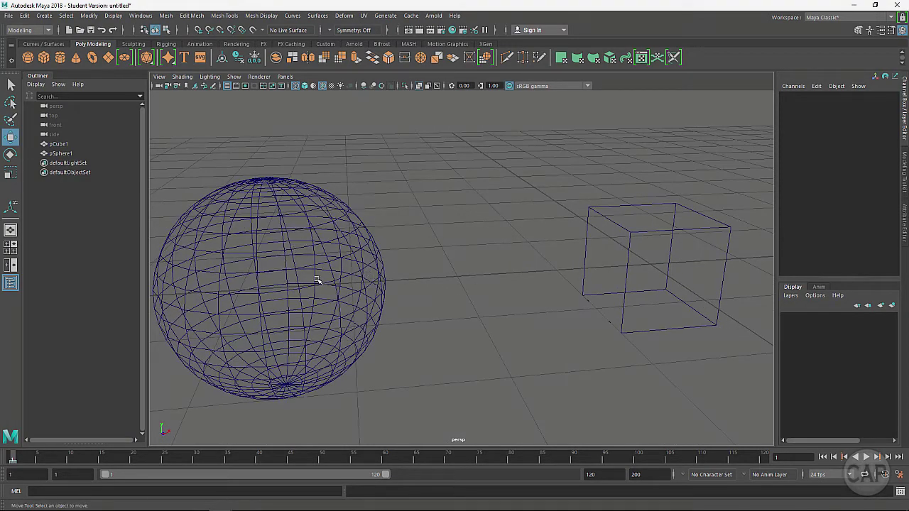
pyautogui.scroll(-4, 321, 199)
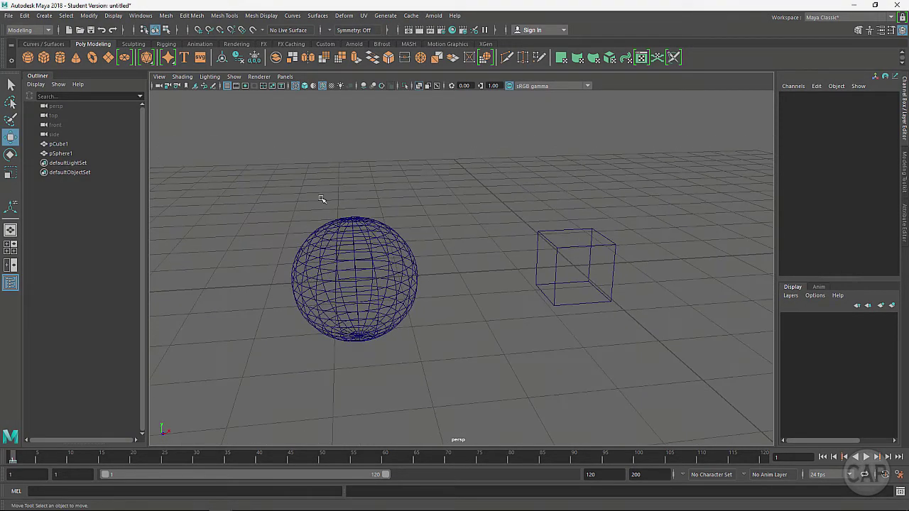
# Return to Smooth Shade All and switch X-Ray off so the objects look solid.
pyautogui.click(183, 76)
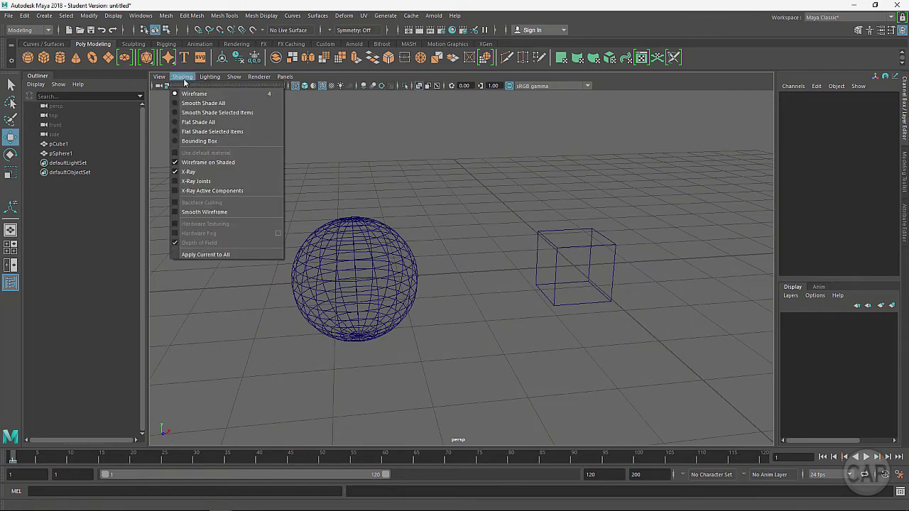
pyautogui.click(194, 104)
pyautogui.keyDown('alt'); pyautogui.moveTo(432, 284); pyautogui.dragTo(413, 286); pyautogui.keyUp('alt')
pyautogui.click(183, 76)
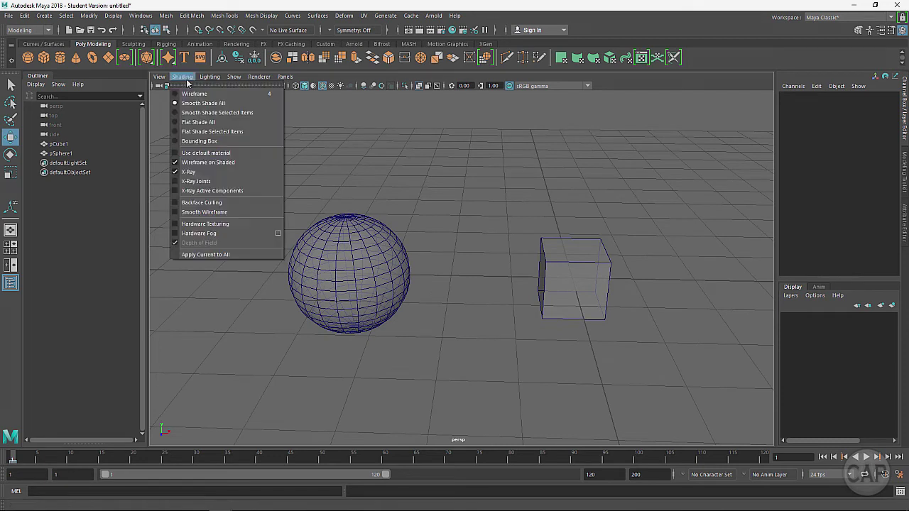
pyautogui.click(210, 171)
pyautogui.keyDown('alt'); pyautogui.moveTo(429, 296); pyautogui.dragTo(451, 299); pyautogui.keyUp('alt')
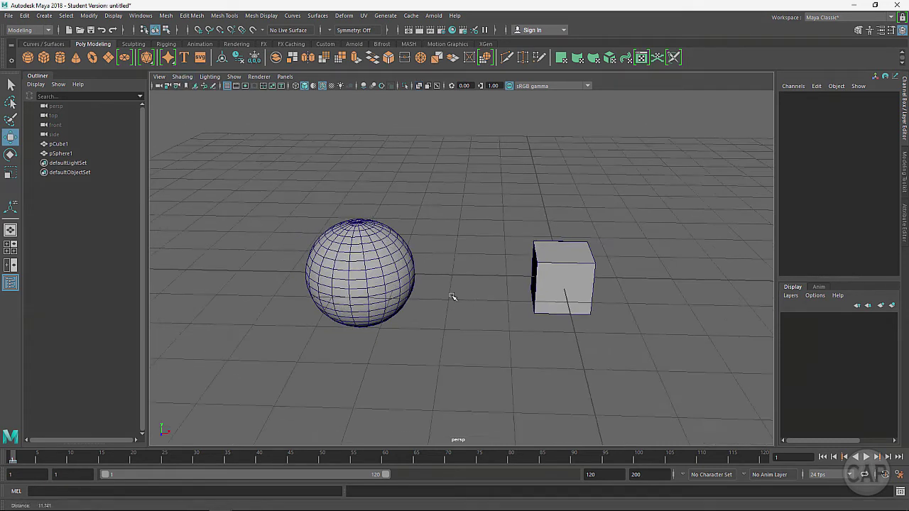
# Turn off Wireframe on Shaded, leaving plain smooth-shaded sphere and cube.
pyautogui.click(179, 77)
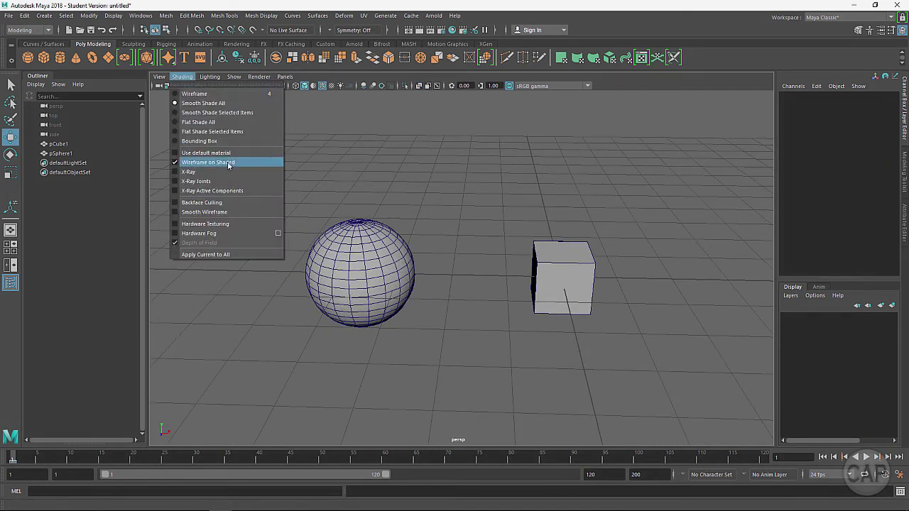
pyautogui.click(204, 162)
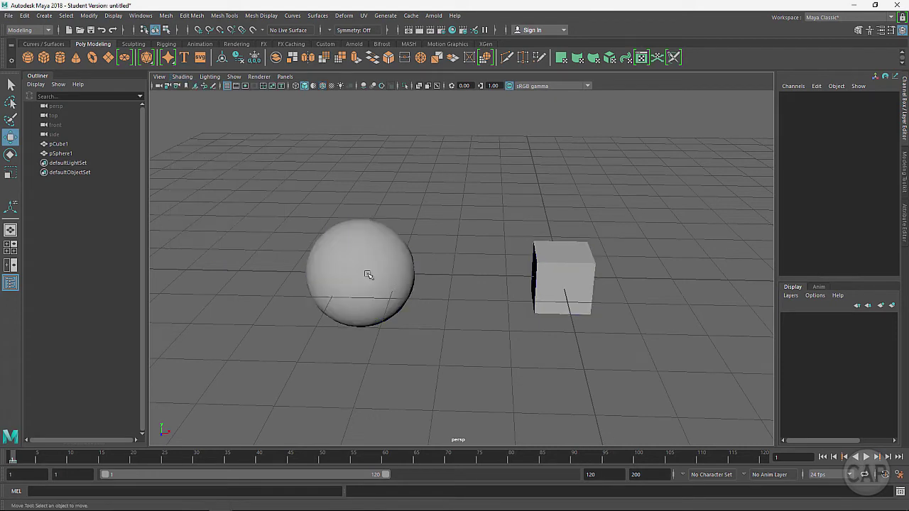
pyautogui.click(357, 270)
pyautogui.keyDown('alt'); pyautogui.moveTo(426, 361); pyautogui.dragTo(334, 228, button='right'); pyautogui.keyUp('alt')
pyautogui.click(439, 186)
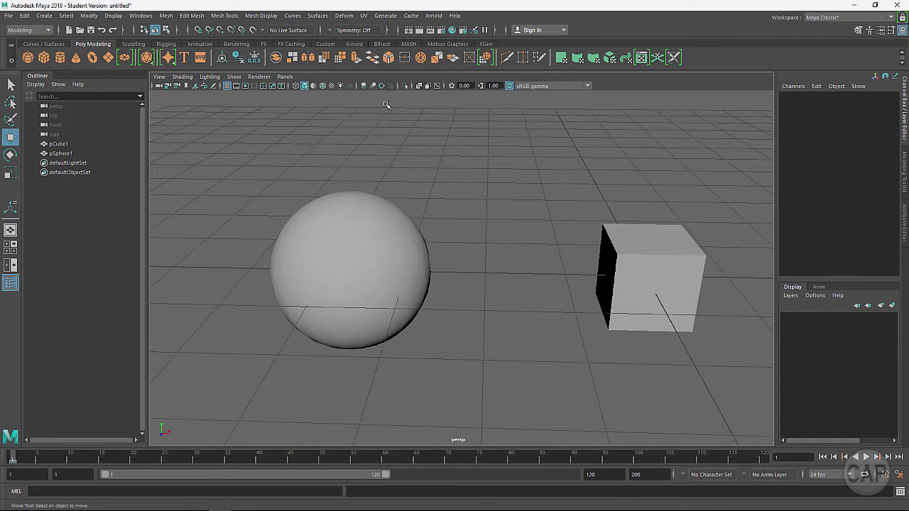
# Turn Wireframe on Shaded back on in the viewport shading options.
pyautogui.click(323, 86)
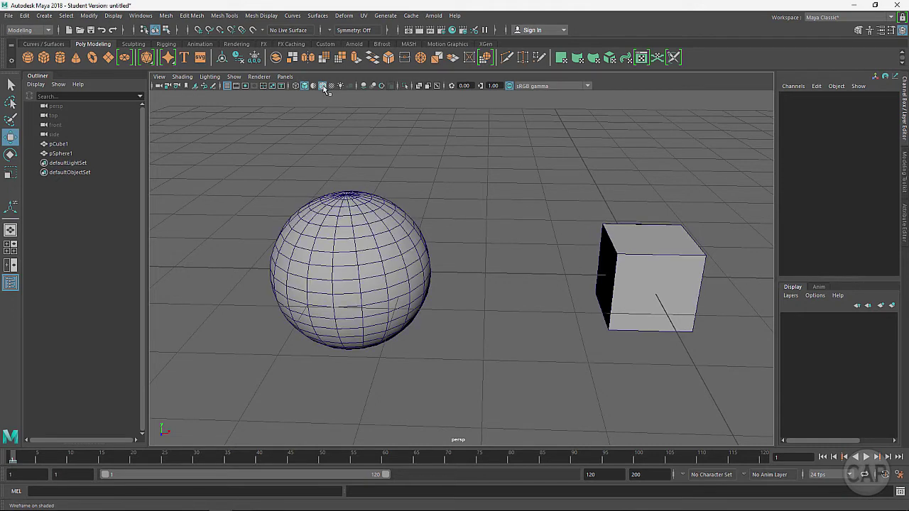
pyautogui.click(181, 76)
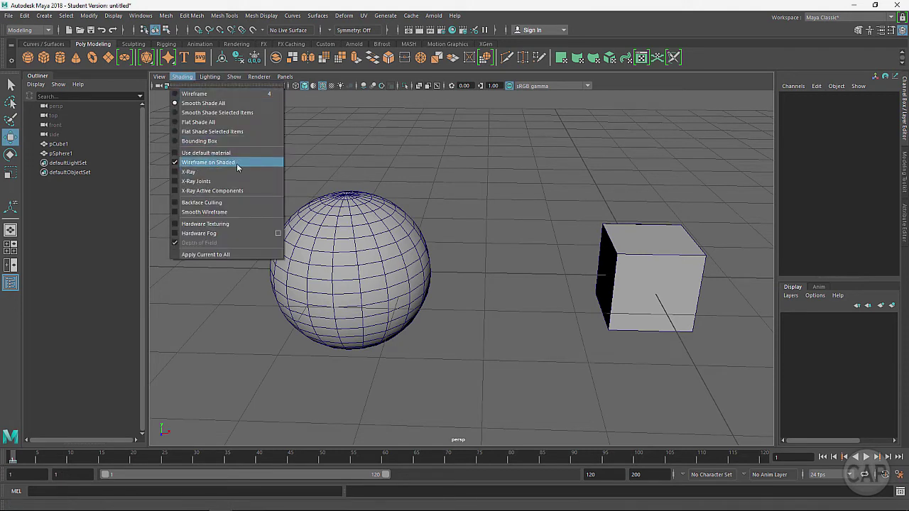
pyautogui.click(504, 209)
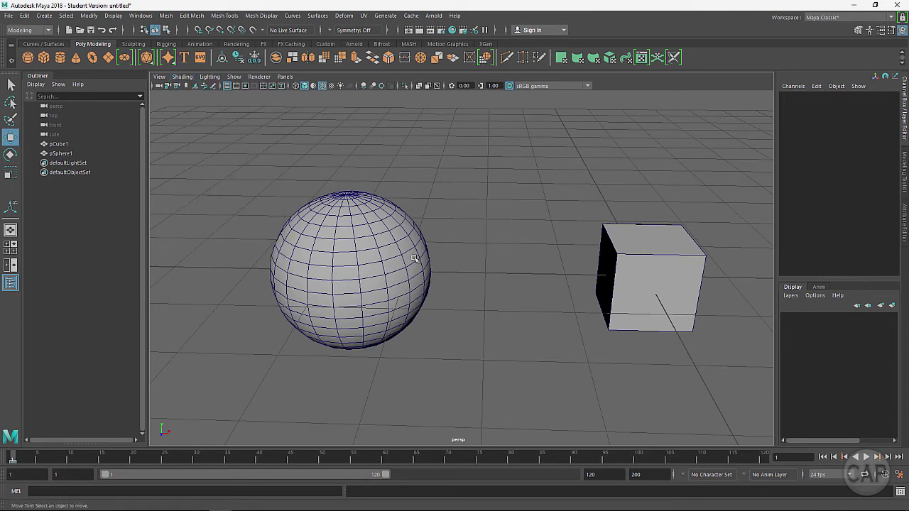
# Tumble to a higher viewing angle and select the sphere.
pyautogui.keyDown('alt'); pyautogui.moveTo(583, 271); pyautogui.dragTo(597, 256); pyautogui.keyUp('alt')
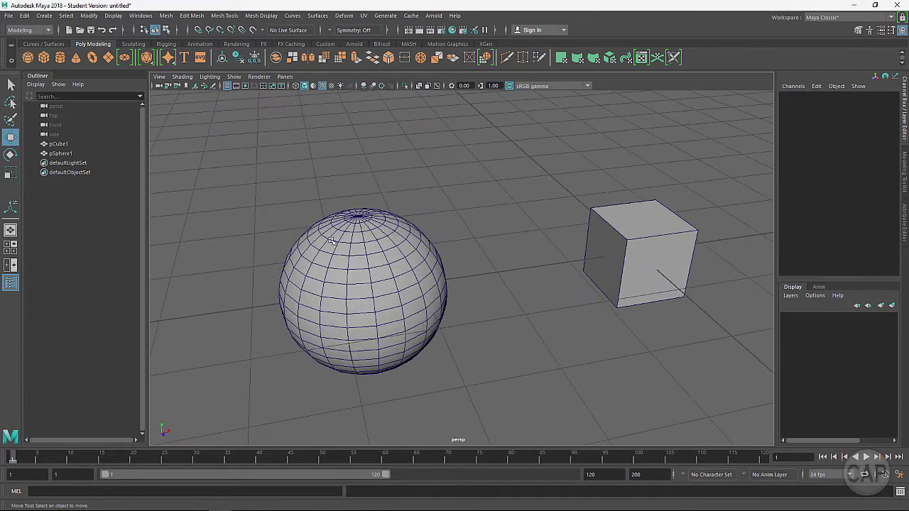
pyautogui.keyDown('alt'); pyautogui.moveTo(384, 277); pyautogui.dragTo(387, 235); pyautogui.keyUp('alt')
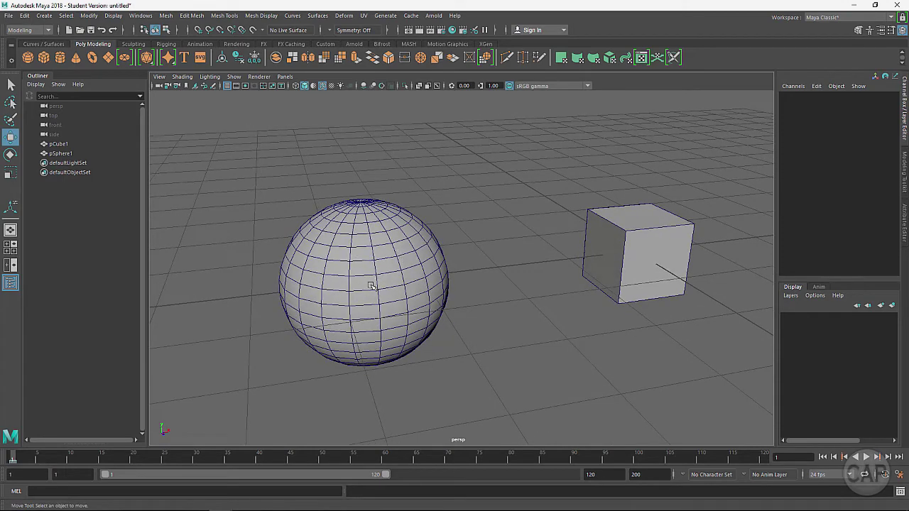
pyautogui.click(406, 275)
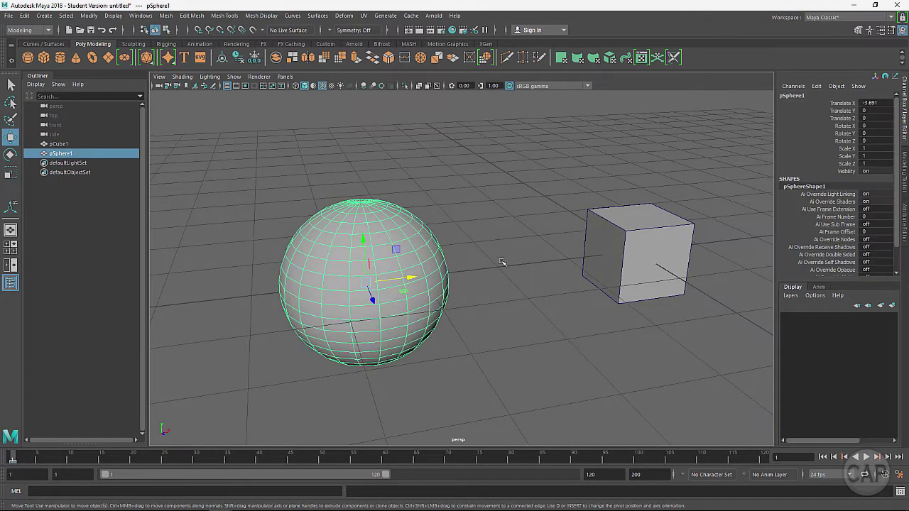
pyautogui.keyDown('alt'); pyautogui.moveTo(410, 264); pyautogui.dragTo(365, 244); pyautogui.keyUp('alt')
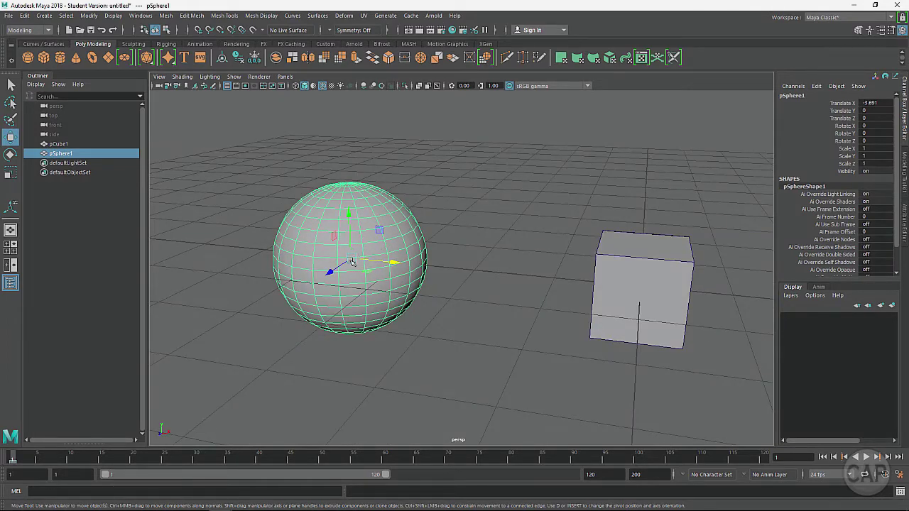
pyautogui.keyDown('alt'); pyautogui.moveTo(350, 260); pyautogui.dragTo(388, 262); pyautogui.keyUp('alt')
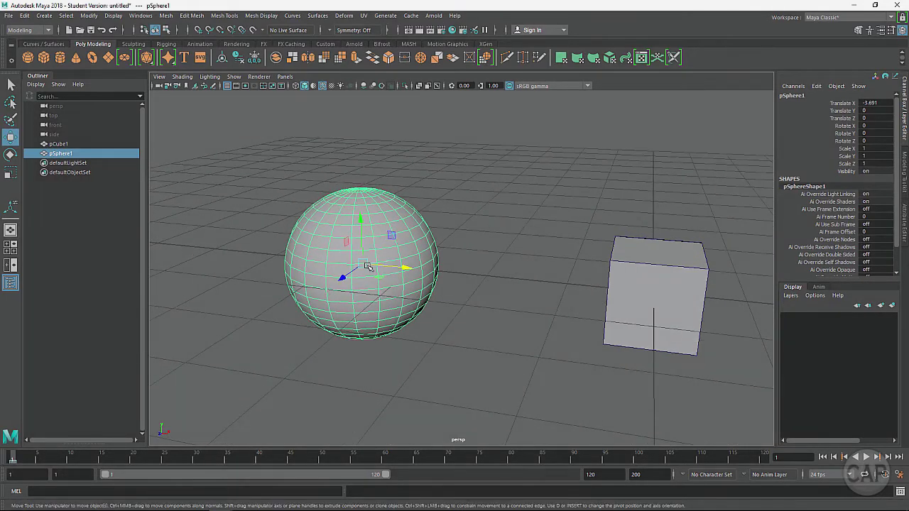
# Shrink and enlarge the sphere's Move manipulator with - and +, ending larger.
pyautogui.press('-')
pyautogui.press('-')
pyautogui.press('-')
pyautogui.press('+')
pyautogui.press('+')
pyautogui.press('+')
pyautogui.press('+')
pyautogui.press('+')
pyautogui.press('-')
pyautogui.press('-')
pyautogui.press('-')
pyautogui.press('-')
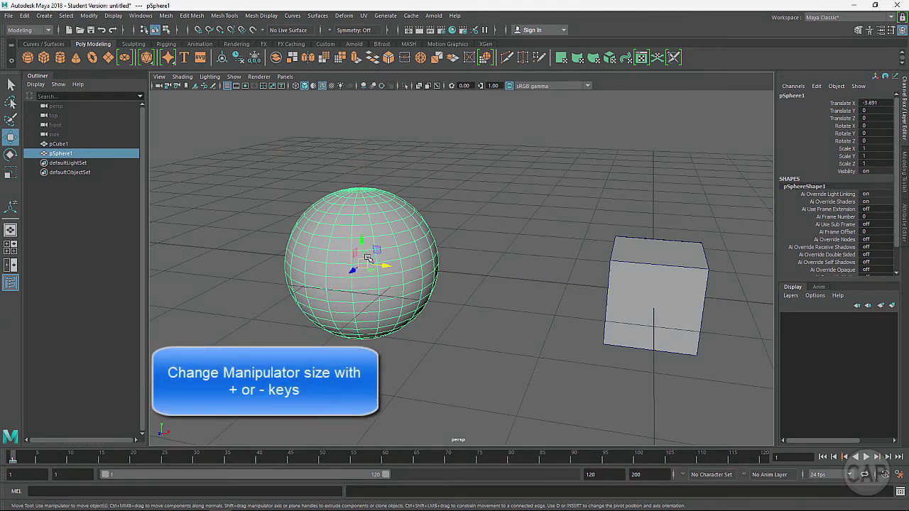
pyautogui.press('+')
pyautogui.press('+')
pyautogui.press('+')
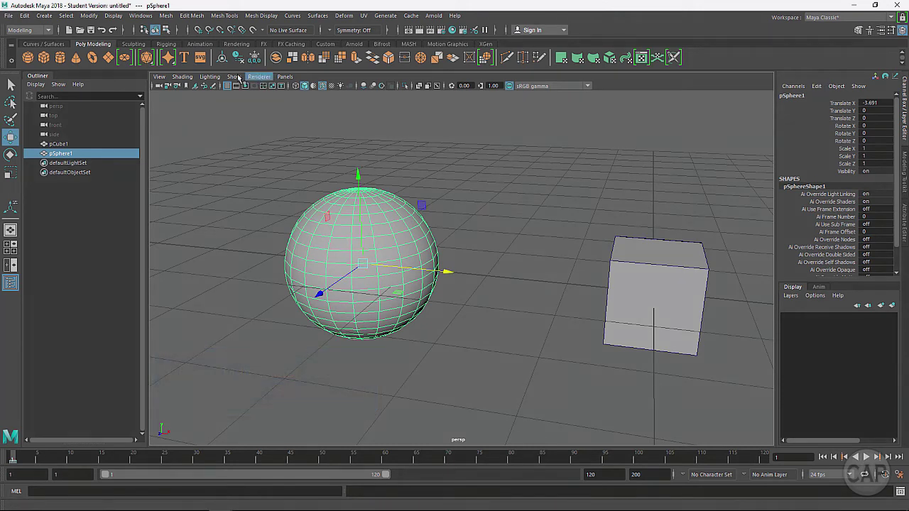
# Show the scene with Use No Lights, deselect the sphere, and tumble around the dark objects.
pyautogui.click(210, 76)
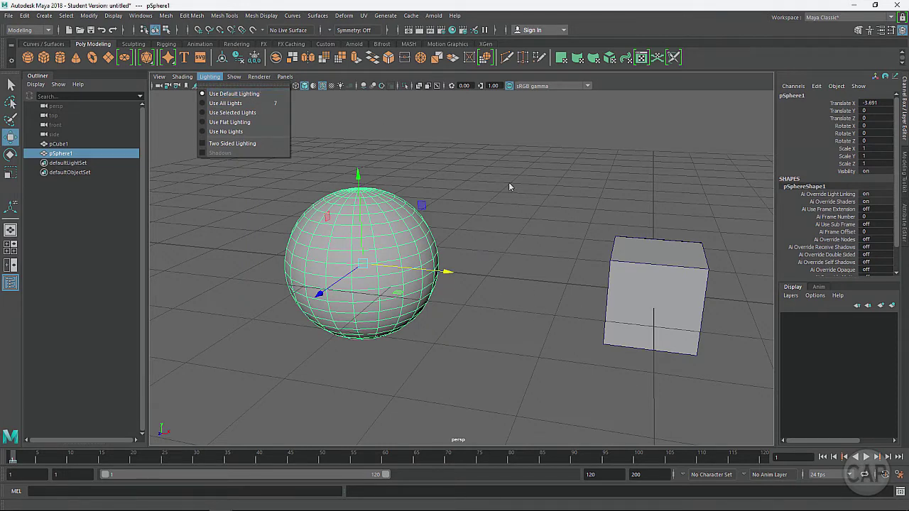
pyautogui.click(220, 133)
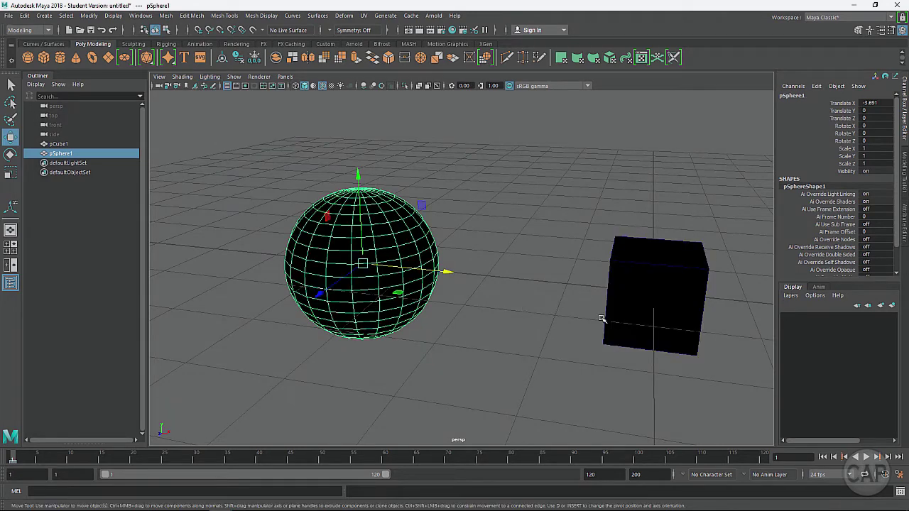
pyautogui.click(527, 237)
pyautogui.keyDown('alt'); pyautogui.moveTo(533, 352); pyautogui.dragTo(440, 313); pyautogui.keyUp('alt')
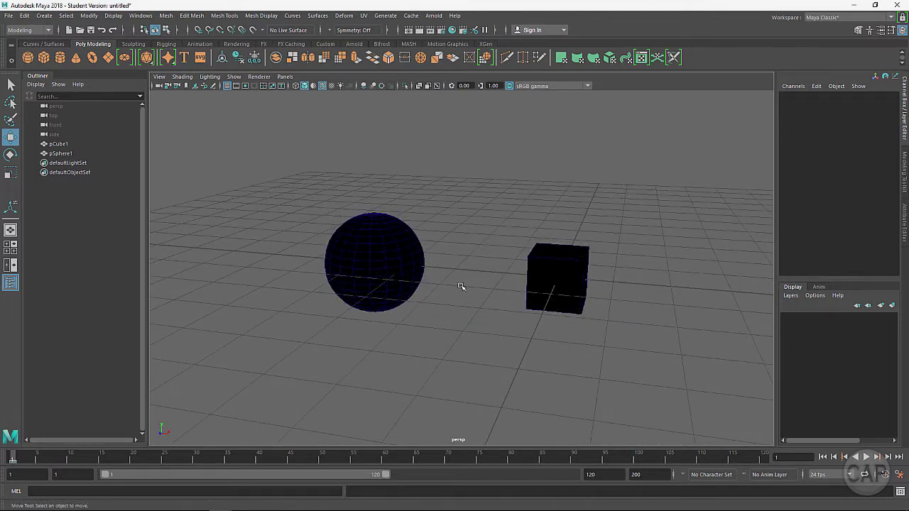
pyautogui.keyDown('alt'); pyautogui.moveTo(463, 301); pyautogui.dragTo(497, 298); pyautogui.keyUp('alt')
# Switch the viewport to Use Default Lighting so the sphere and cube appear grey.
pyautogui.click(211, 77)
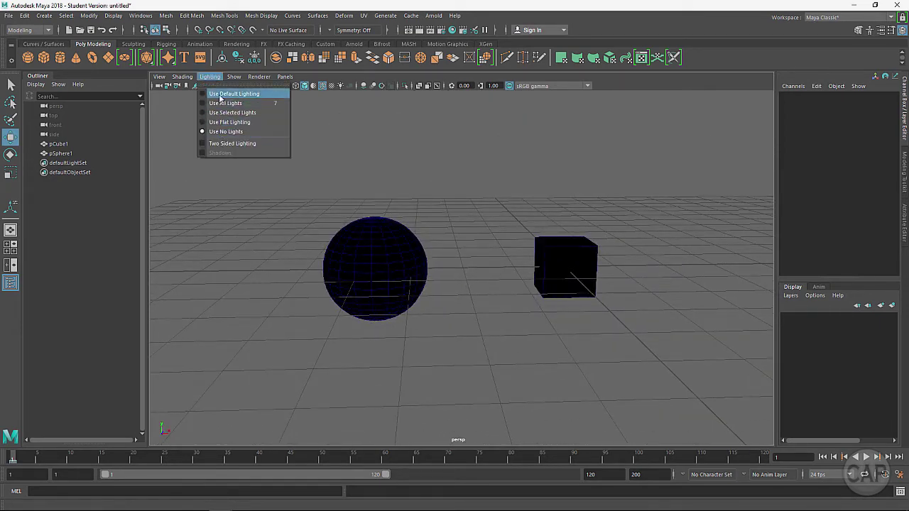
pyautogui.click(221, 94)
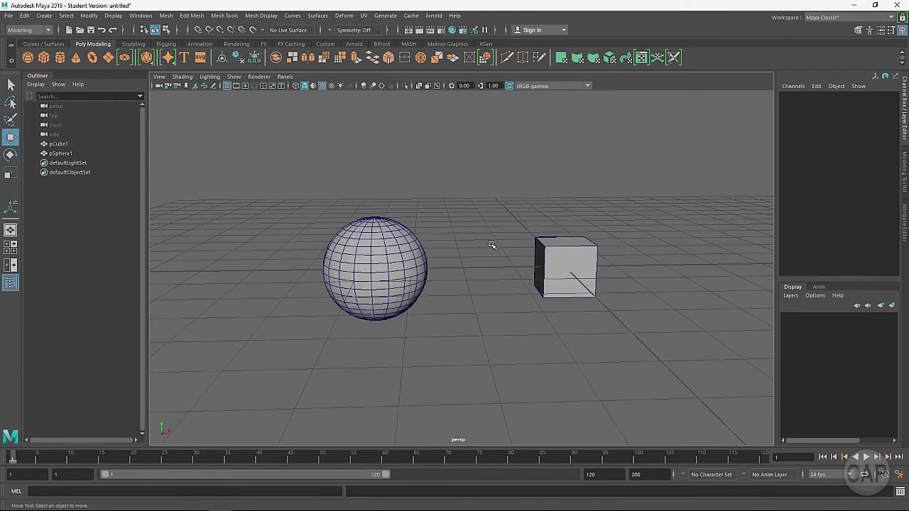
pyautogui.keyDown('alt'); pyautogui.moveTo(494, 251); pyautogui.dragTo(489, 297); pyautogui.keyUp('alt')
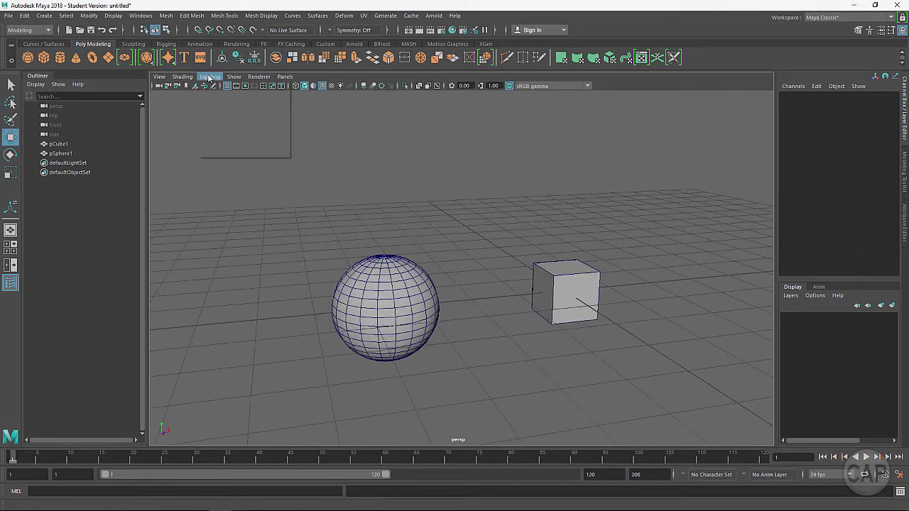
pyautogui.click(209, 77)
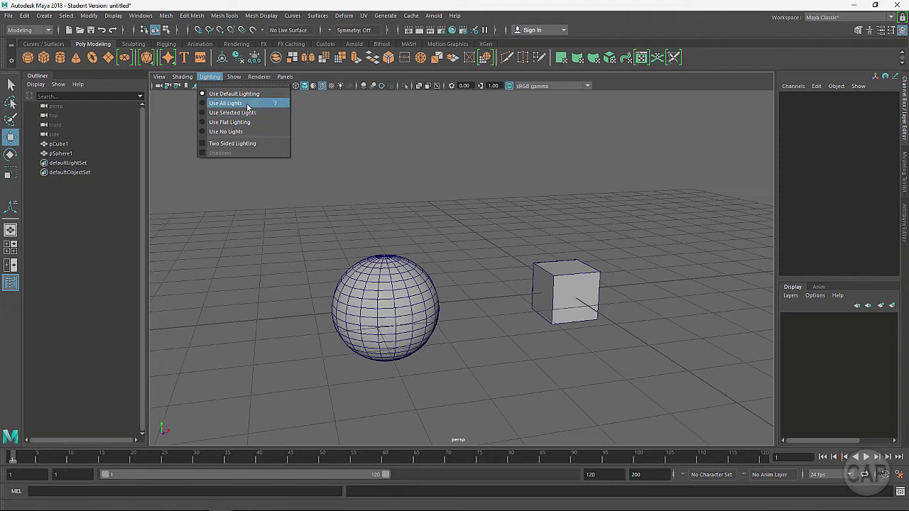
pyautogui.click(275, 105)
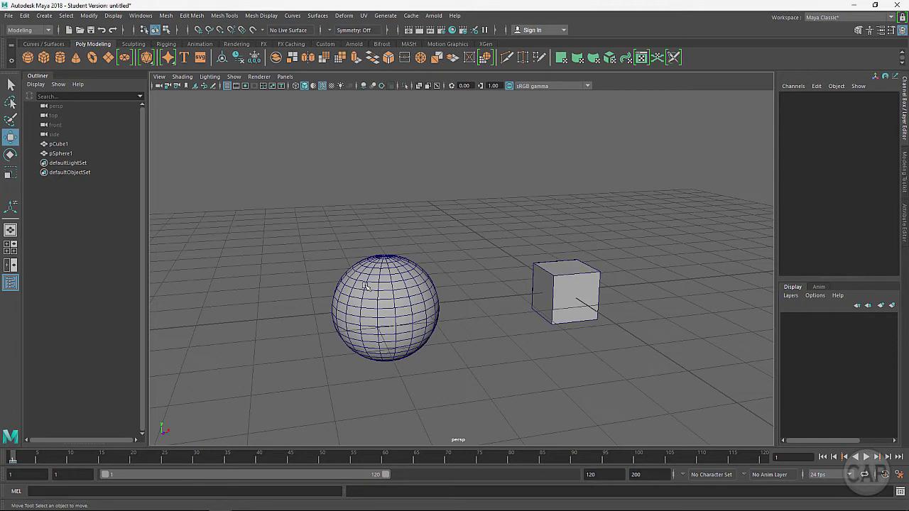
# Deselect everything and toggle between wireframe (4) and shaded (5) display several times.
pyautogui.press('4')
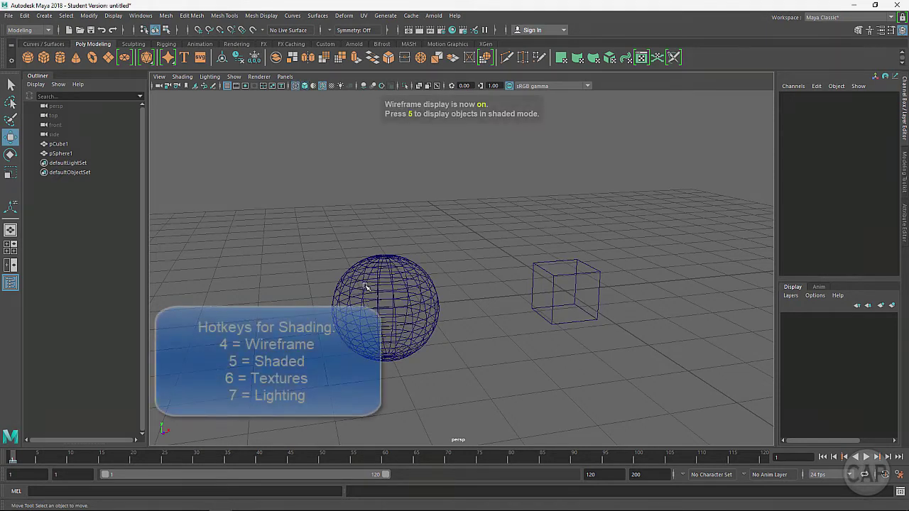
pyautogui.press('5')
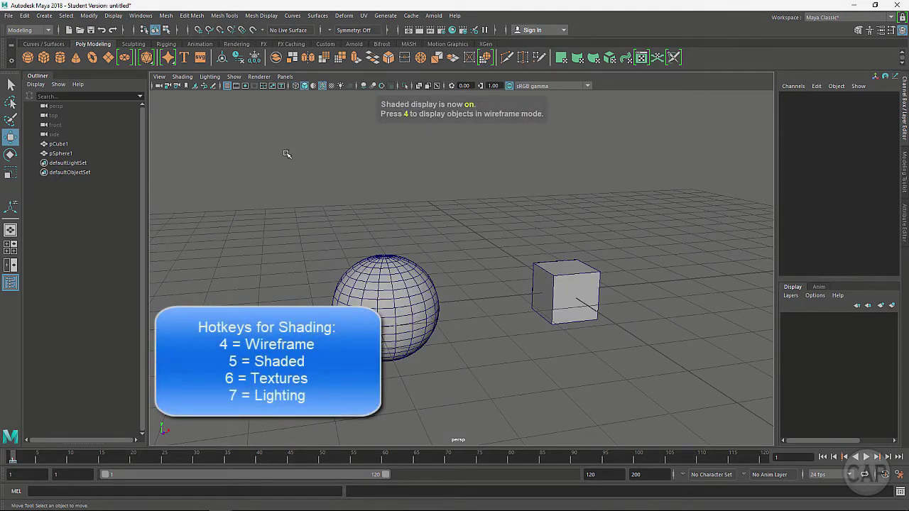
pyautogui.click(349, 155)
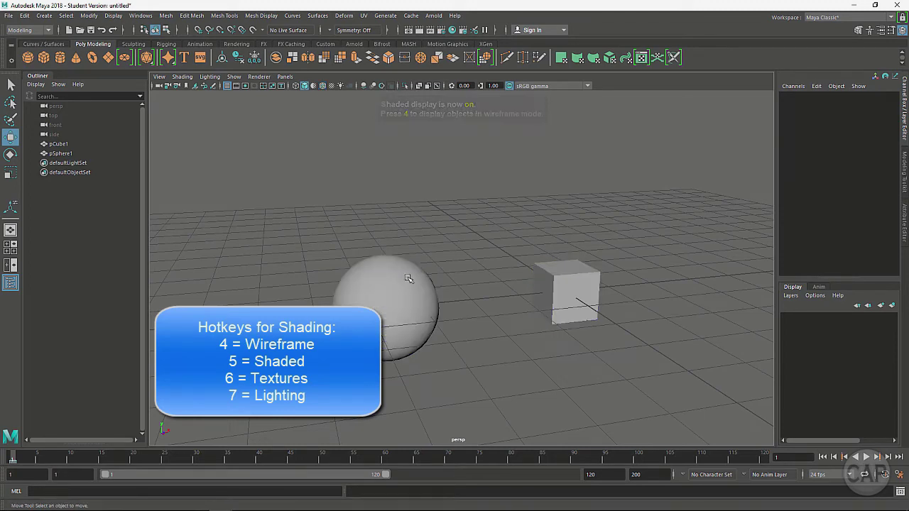
pyautogui.press('4')
pyautogui.press('5')
pyautogui.press('4')
pyautogui.press('5')
pyautogui.press('4')
pyautogui.press('5')
# Try textured (6) and all-lights (7) display, then return to plain shaded (5).
pyautogui.press('6')
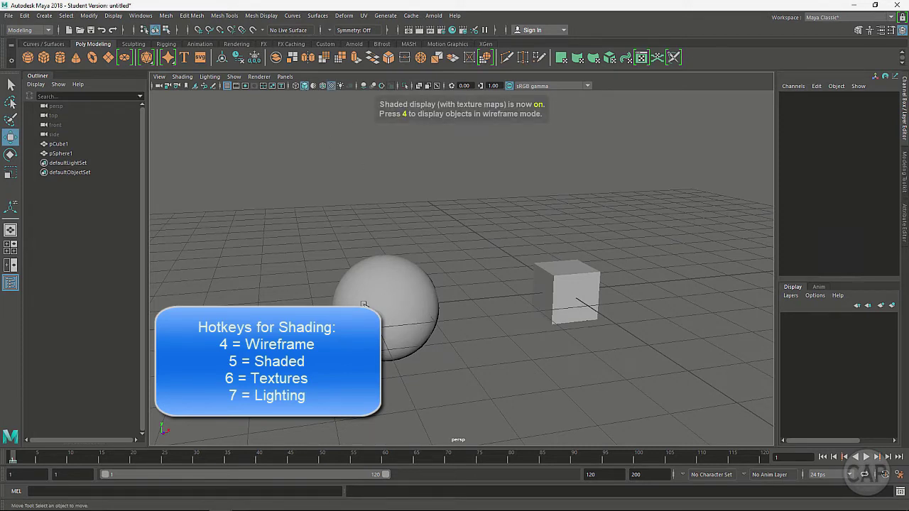
pyautogui.press('7')
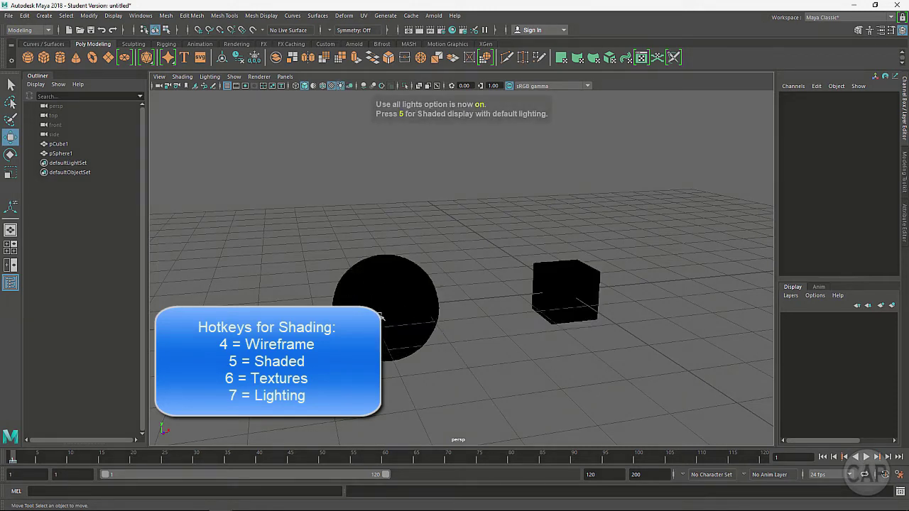
pyautogui.press('5')
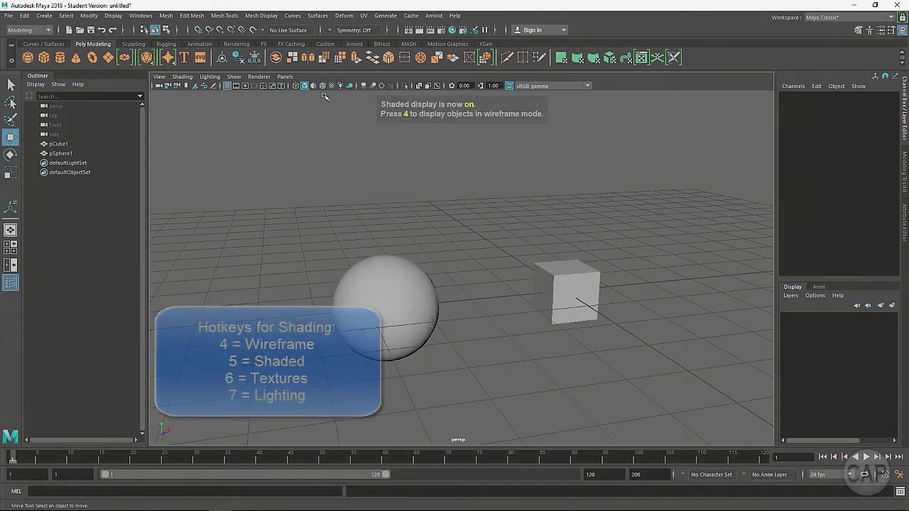
pyautogui.click(234, 76)
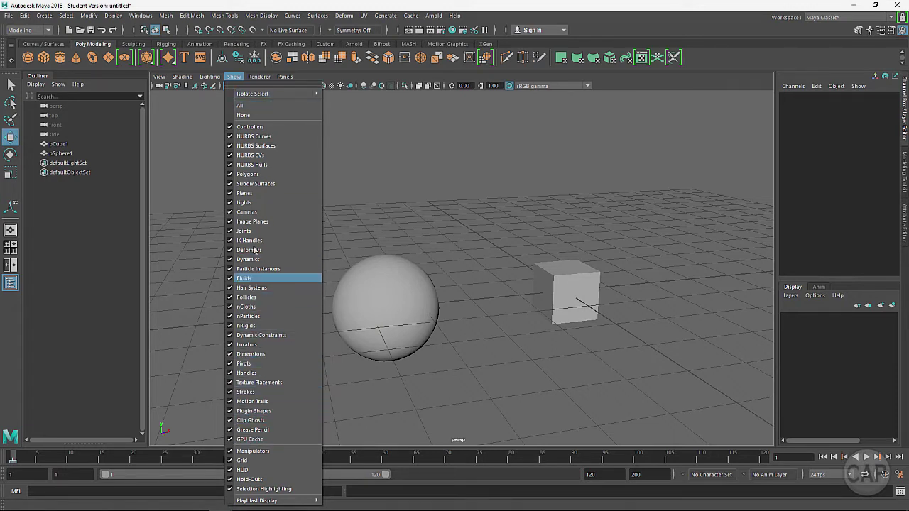
pyautogui.click(247, 175)
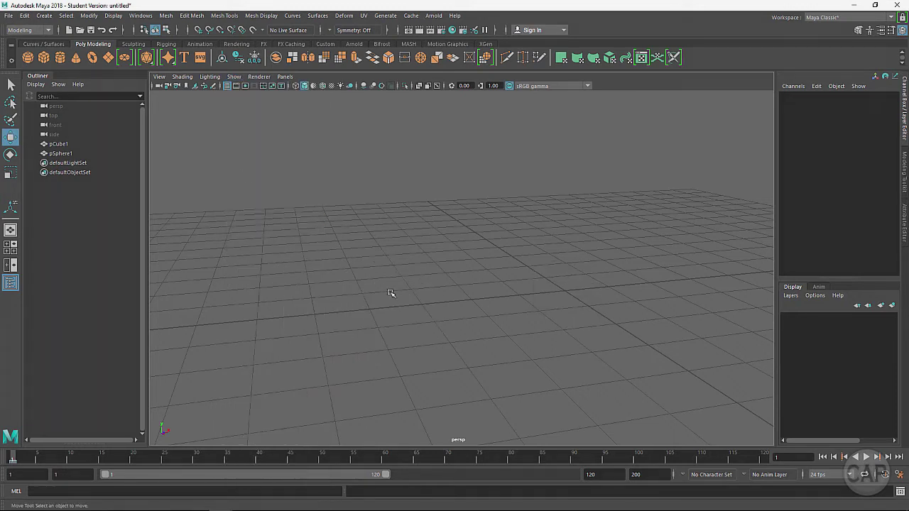
pyautogui.click(234, 76)
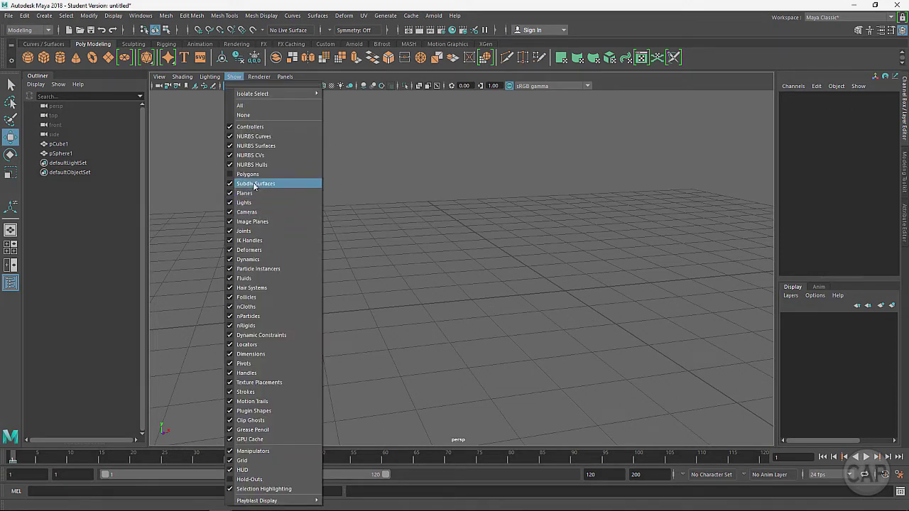
pyautogui.click(253, 174)
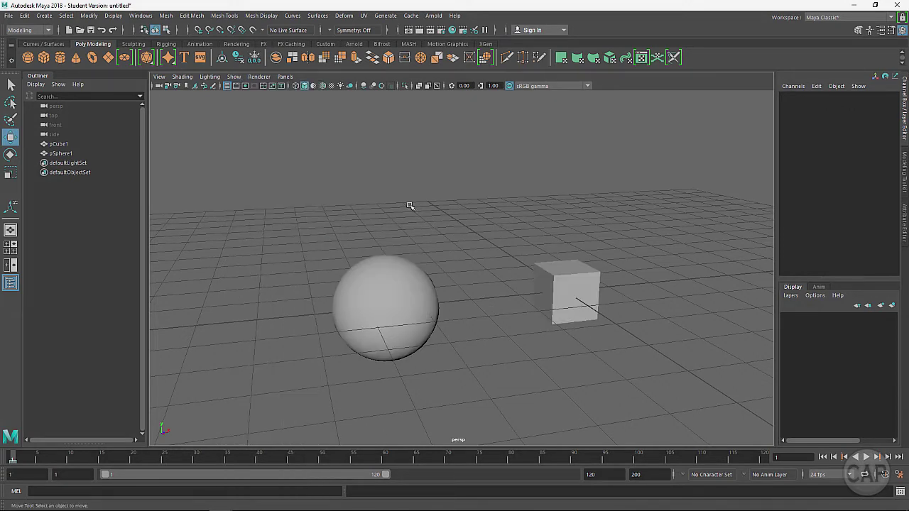
pyautogui.click(259, 76)
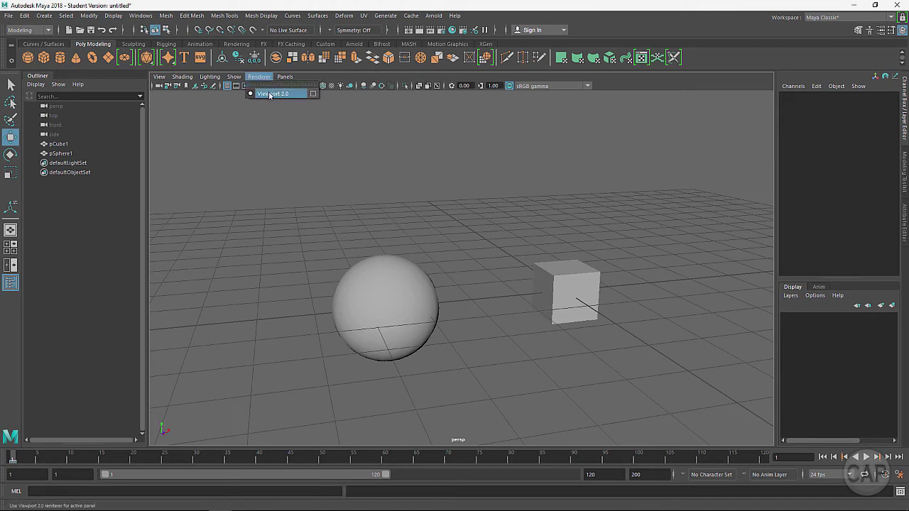
pyautogui.click(313, 93)
pyautogui.moveTo(410, 166); pyautogui.dragTo(427, 136)
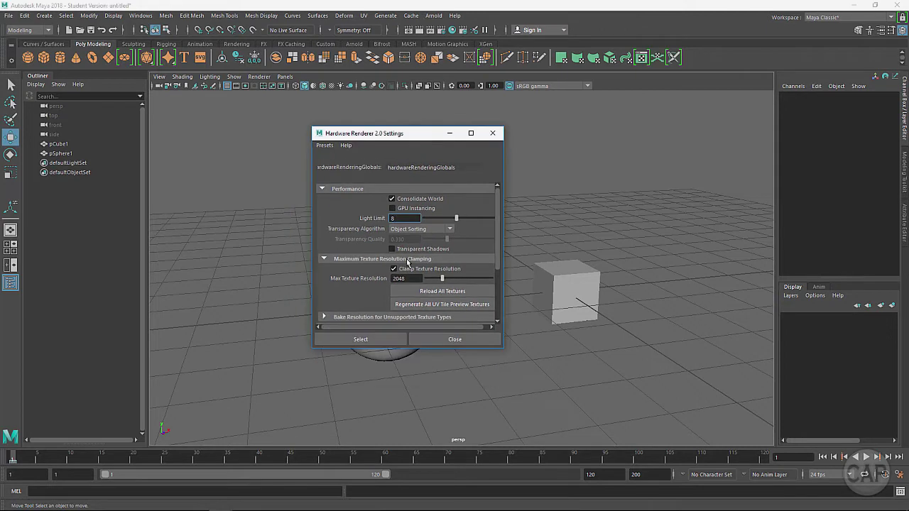
pyautogui.scroll(-4, 407, 256)
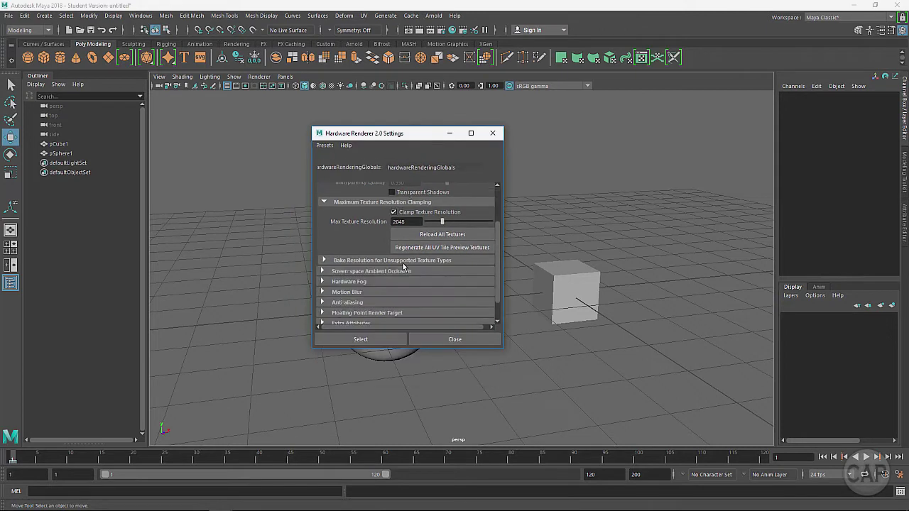
pyautogui.click(455, 339)
pyautogui.click(285, 77)
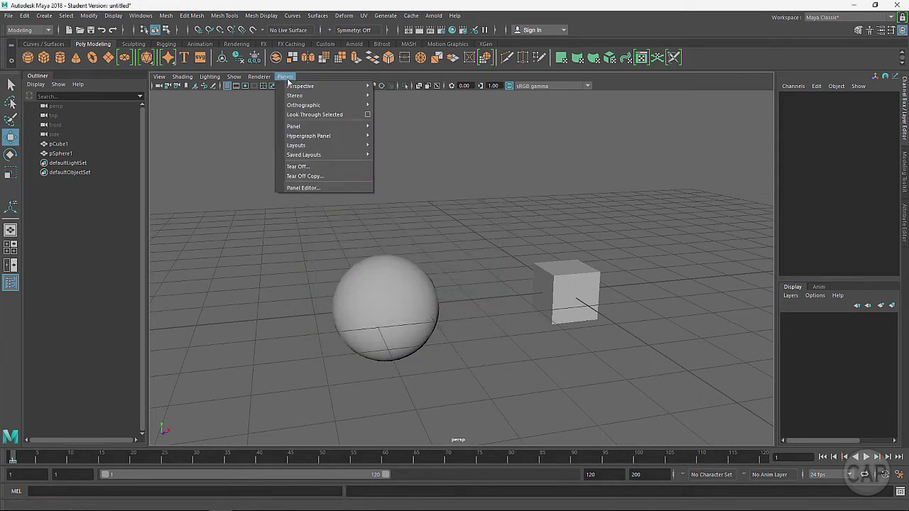
pyautogui.moveTo(296, 89)
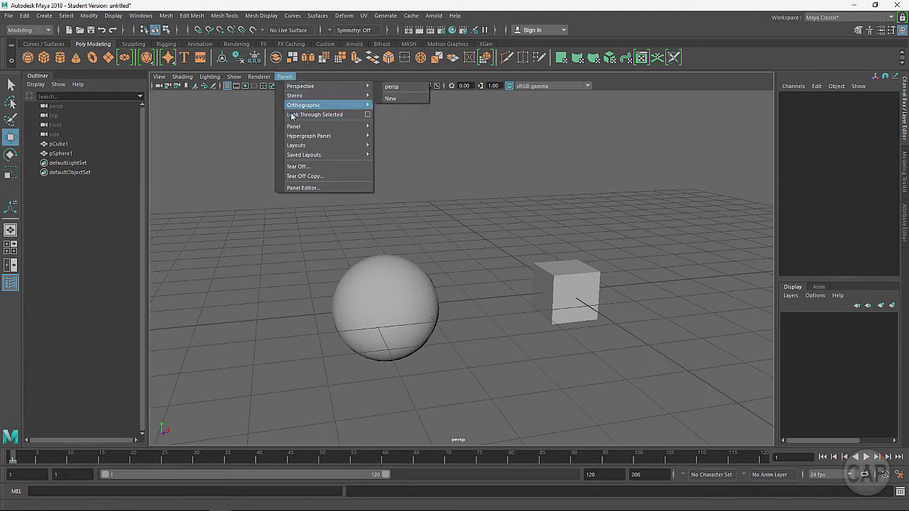
pyautogui.moveTo(294, 128)
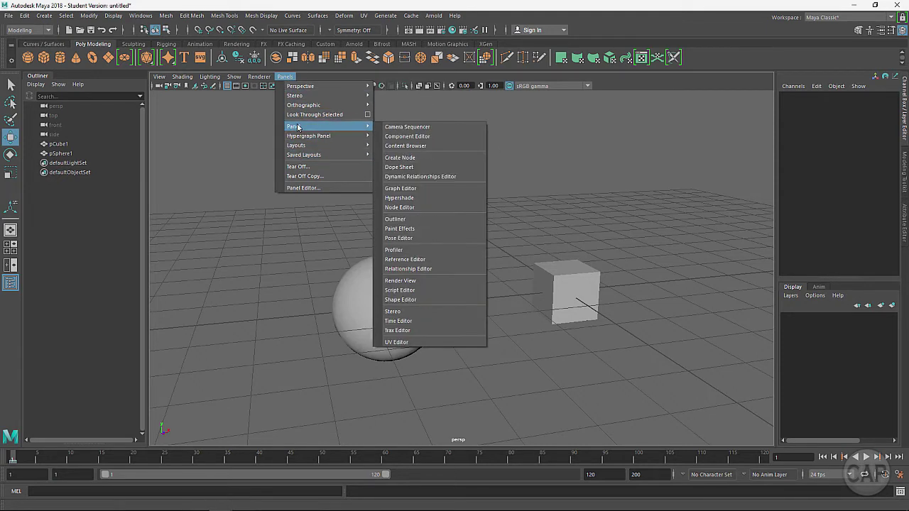
pyautogui.click(415, 341)
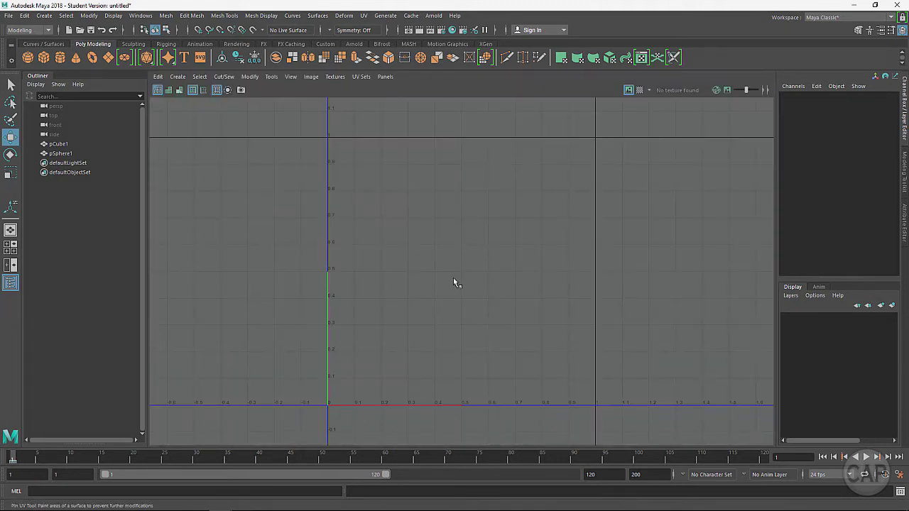
pyautogui.scroll(-4, 446, 277)
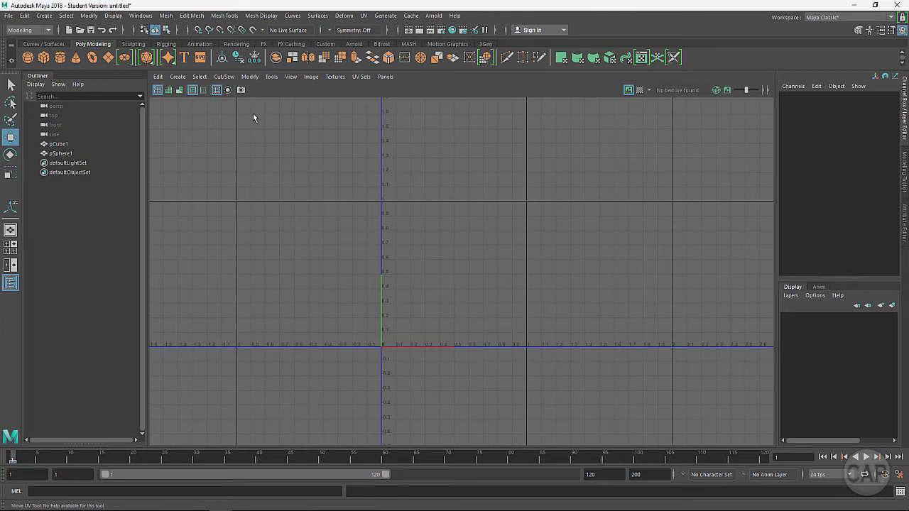
pyautogui.click(385, 76)
pyautogui.moveTo(398, 88)
pyautogui.click(497, 87)
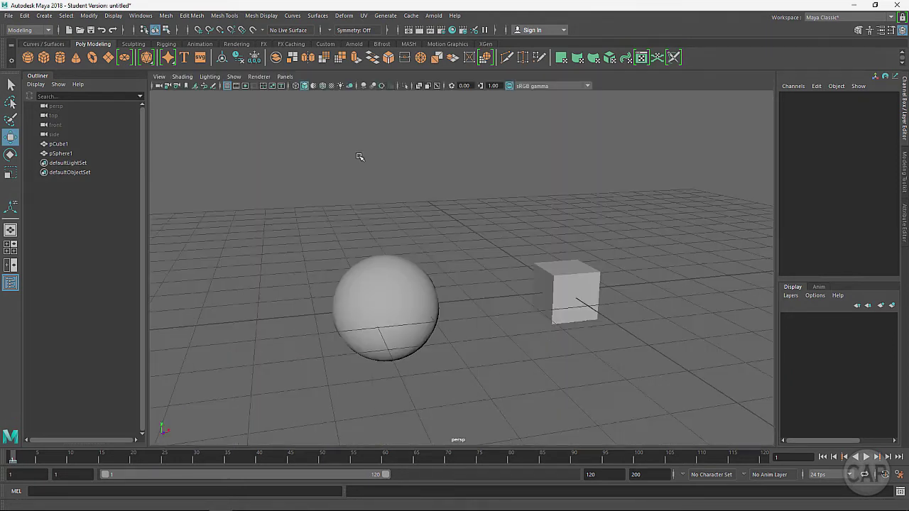
# Split the view area into two stacked panes, then into a three-pane layout.
pyautogui.click(283, 76)
pyautogui.moveTo(302, 127)
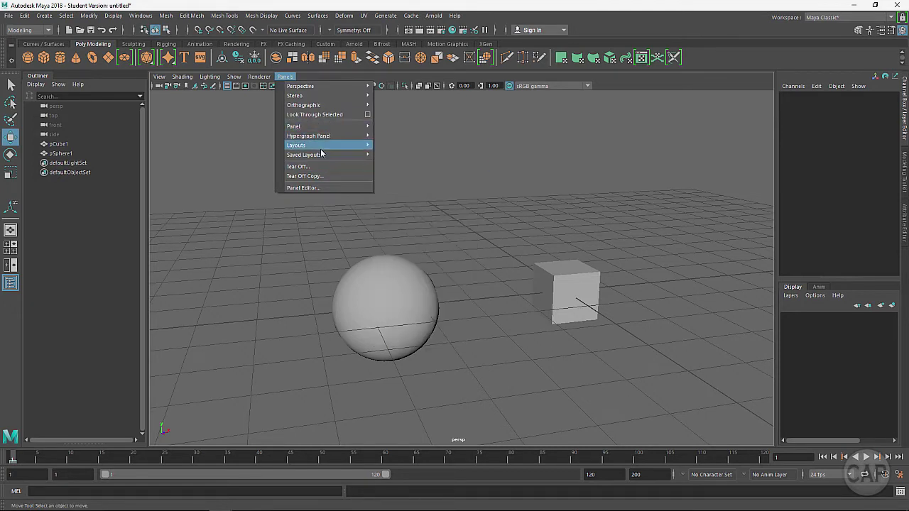
pyautogui.moveTo(320, 147)
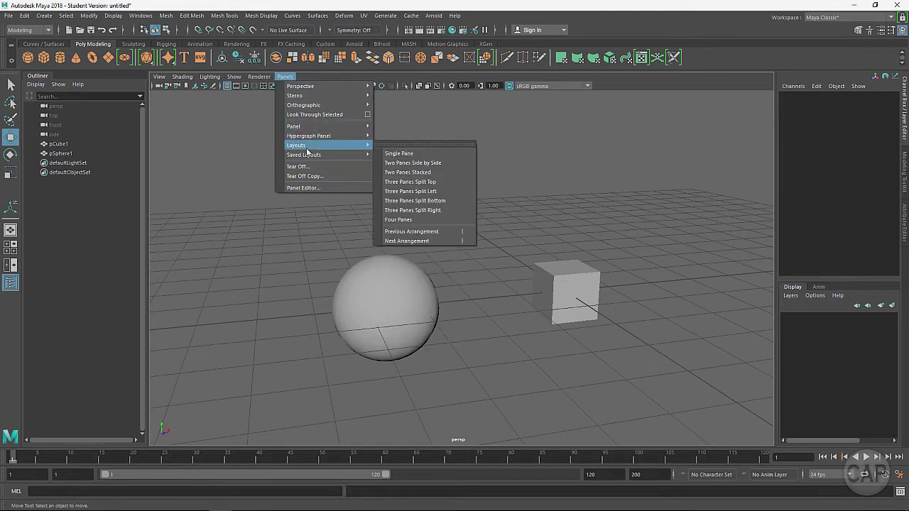
pyautogui.click(434, 173)
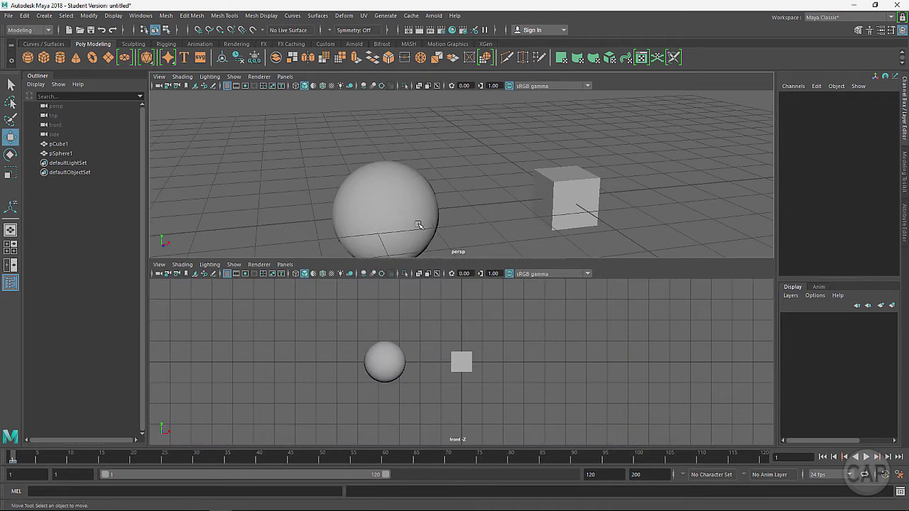
pyautogui.click(284, 76)
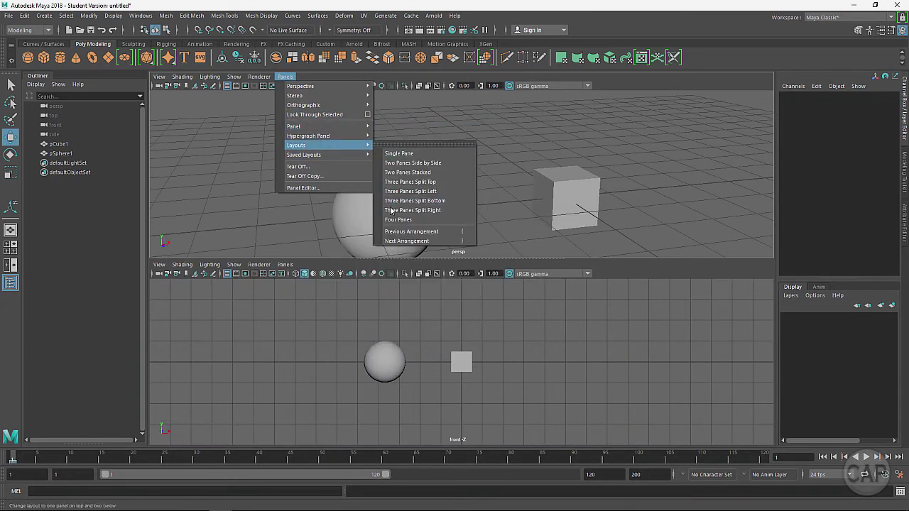
pyautogui.click(404, 211)
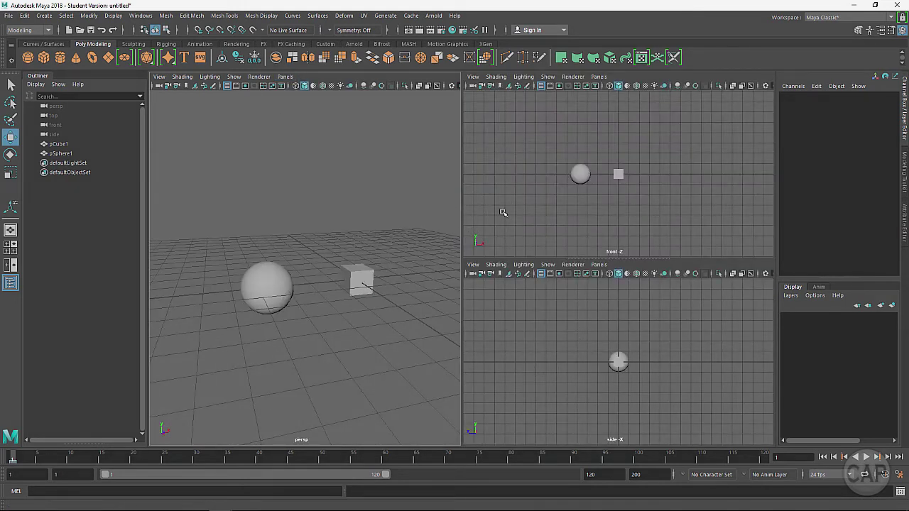
# Return the view area to a single perspective pane.
pyautogui.click(285, 77)
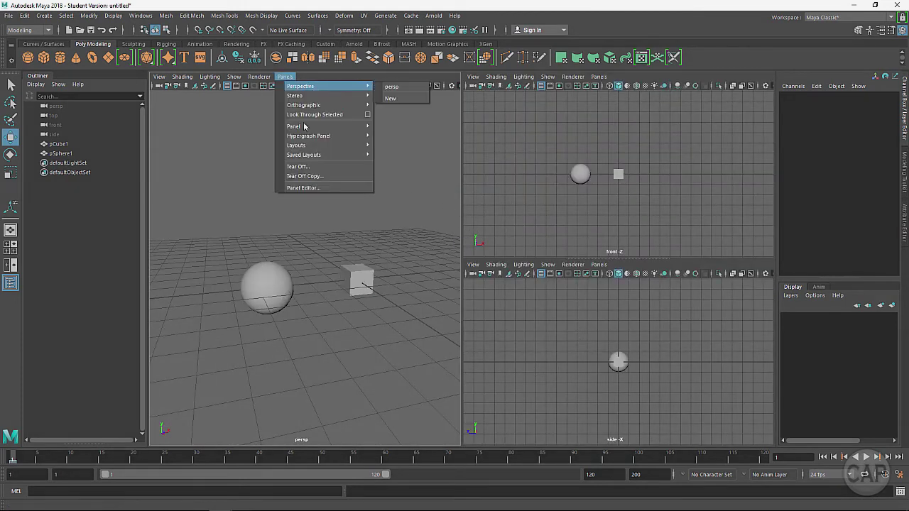
pyautogui.moveTo(299, 128)
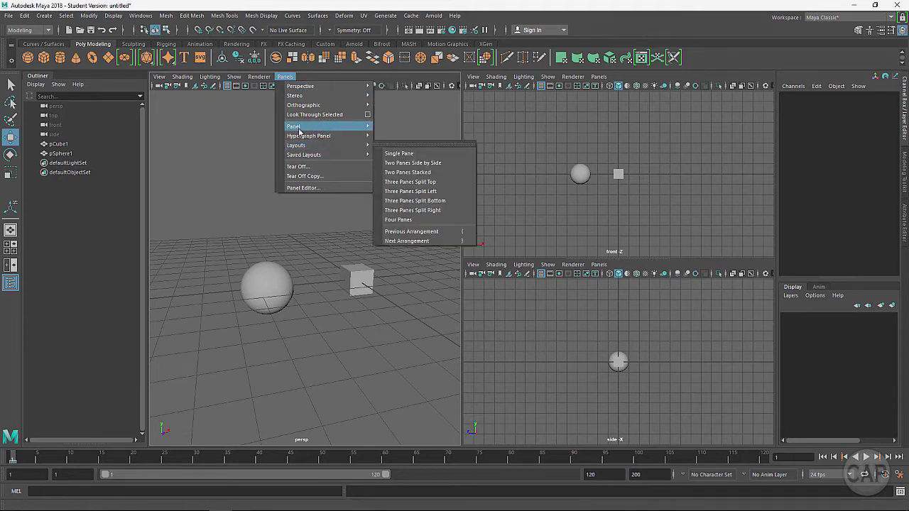
pyautogui.click(399, 154)
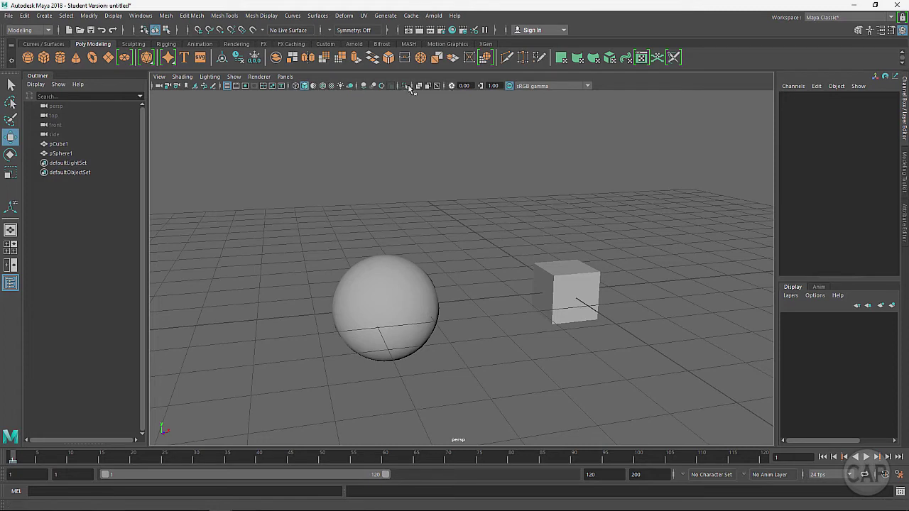
# Browse the perspective panel's View and Lighting menu options, then dismiss them.
pyautogui.click(162, 77)
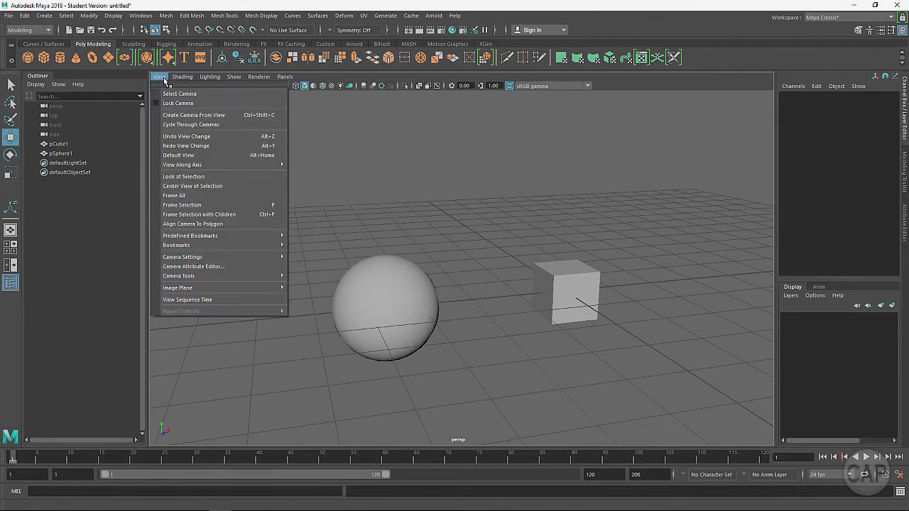
pyautogui.moveTo(177, 78)
pyautogui.click(364, 139)
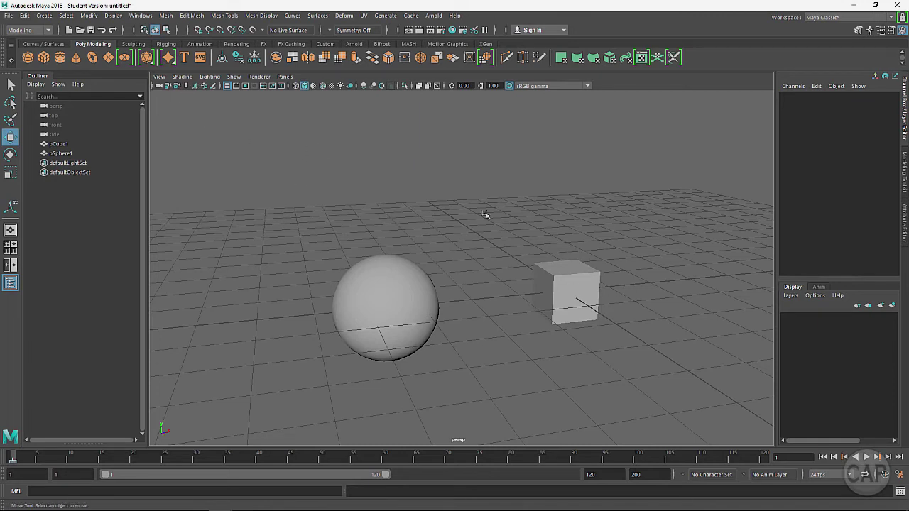
# Toggle the viewport grid off and on twice, then show the film gate and resolution gate.
pyautogui.click(227, 86)
pyautogui.click(227, 86)
pyautogui.click(228, 86)
pyautogui.click(227, 86)
pyautogui.click(237, 86)
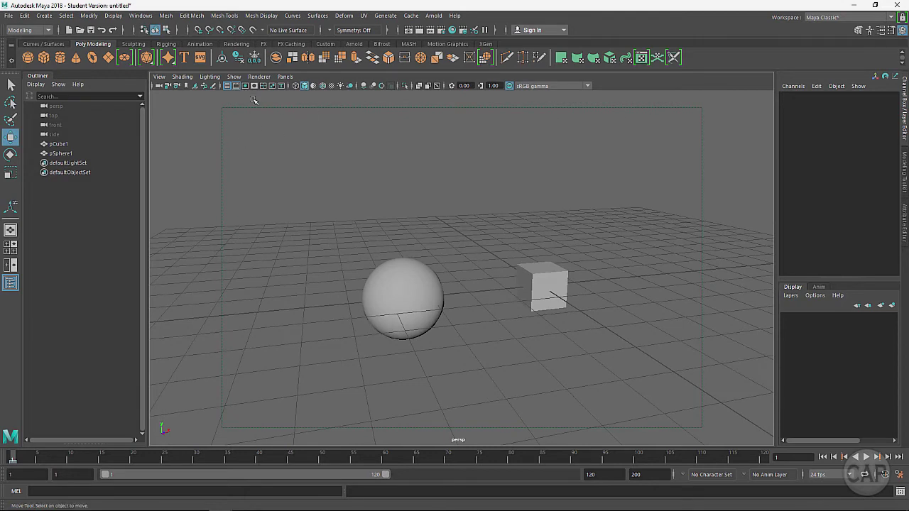
pyautogui.click(245, 86)
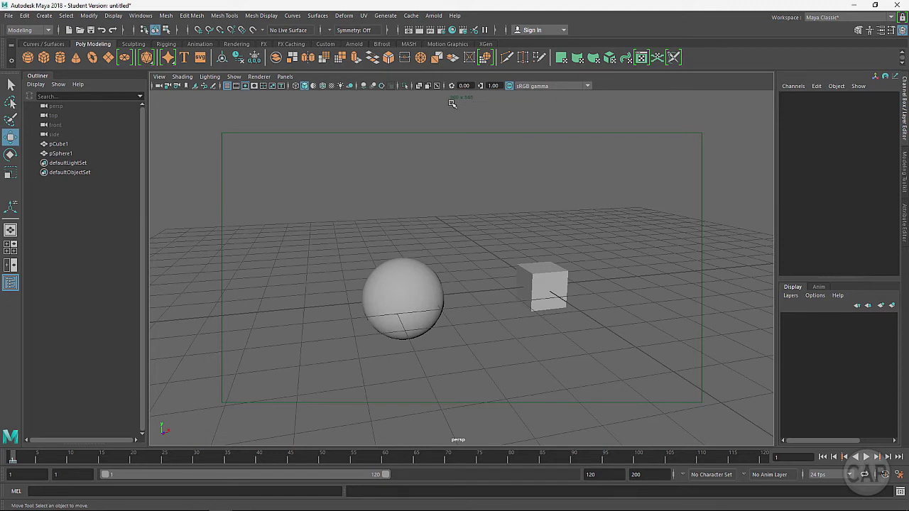
# In Render Settings, set the Image Size preset to HD_720 (1280 x 720) and close.
pyautogui.click(441, 30)
pyautogui.moveTo(230, 92); pyautogui.dragTo(228, 61)
pyautogui.scroll(-5, 237, 274)
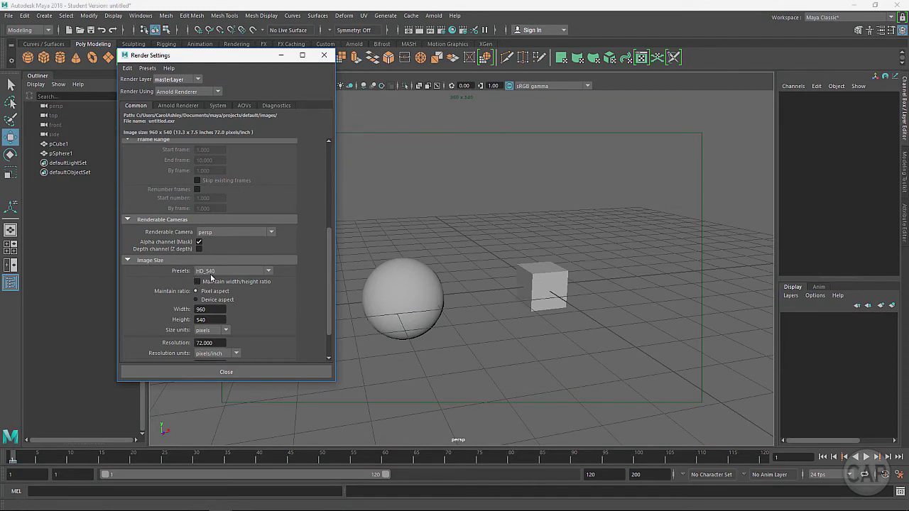
pyautogui.click(213, 272)
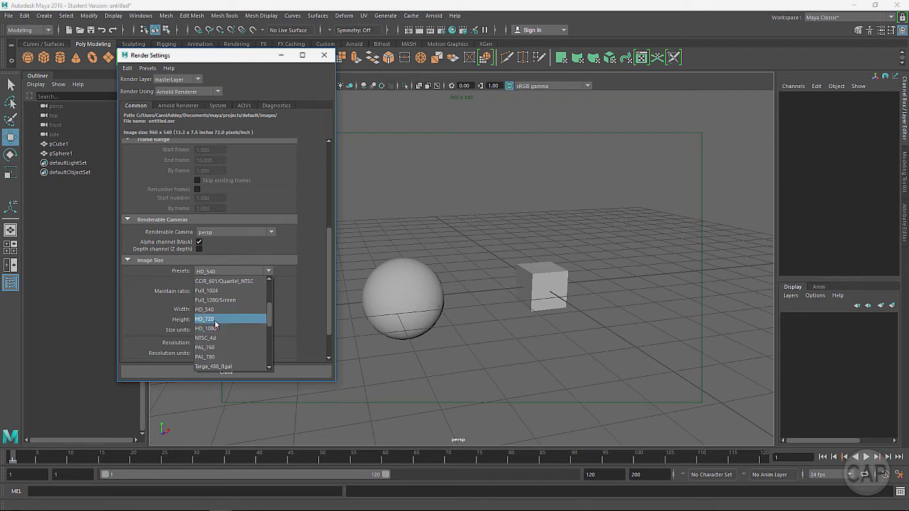
pyautogui.click(216, 321)
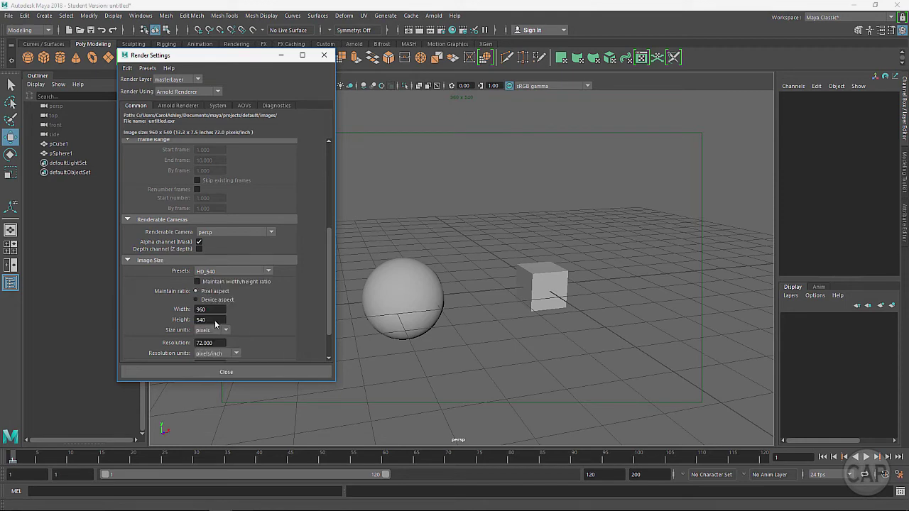
pyautogui.click(236, 372)
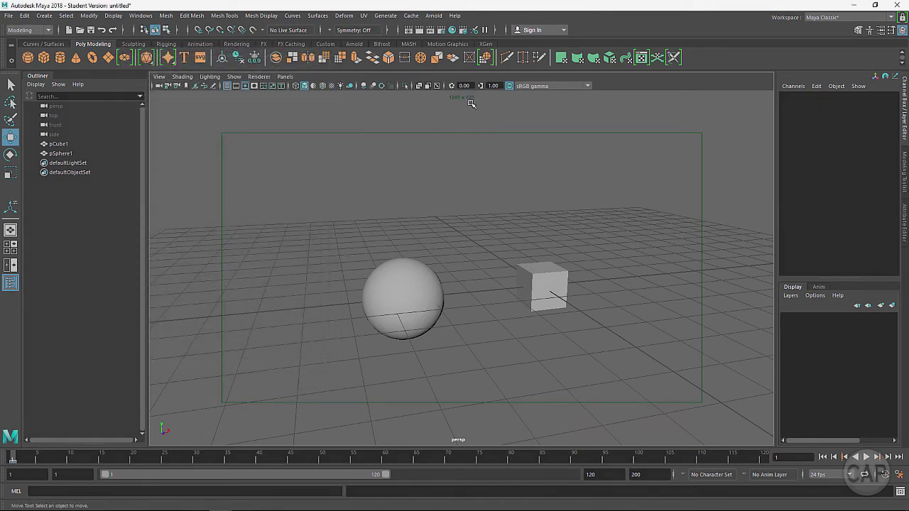
# Toggle the field chart on and off, then turn on the Safe Action and Safe Title frames.
pyautogui.click(264, 86)
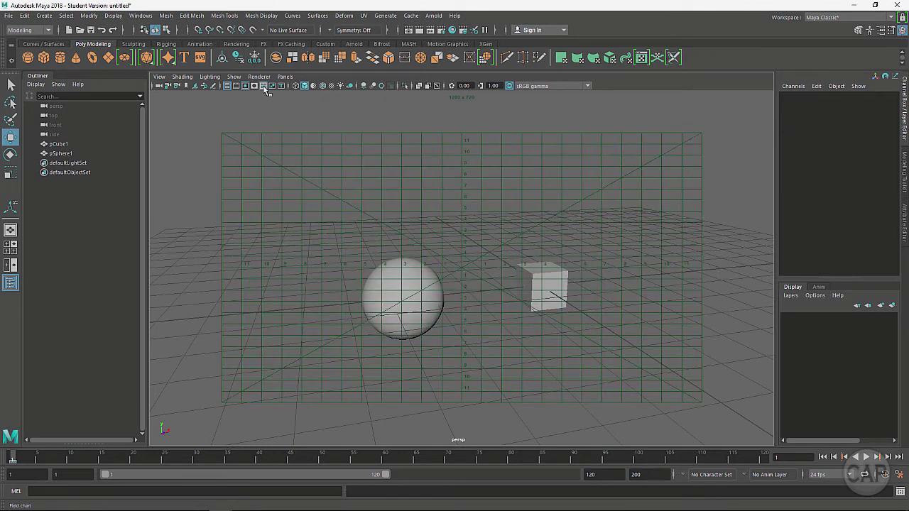
pyautogui.click(263, 86)
pyautogui.click(272, 86)
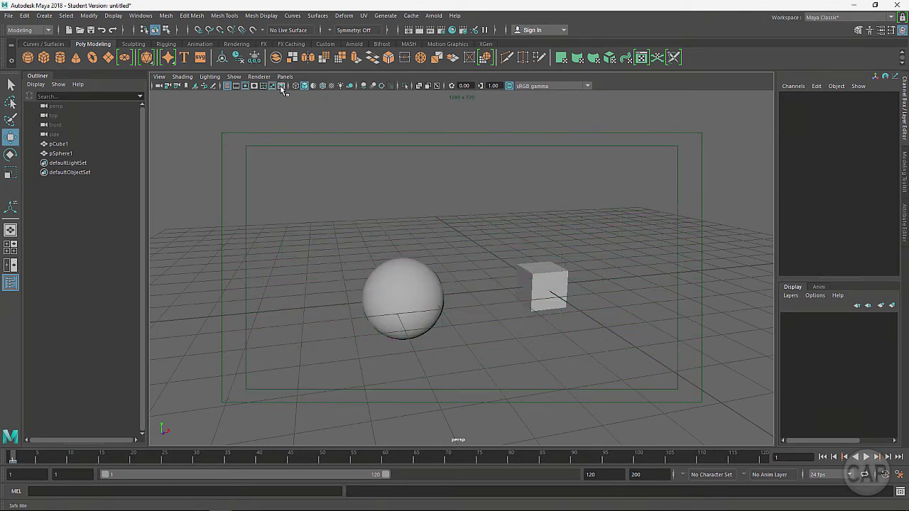
pyautogui.click(282, 86)
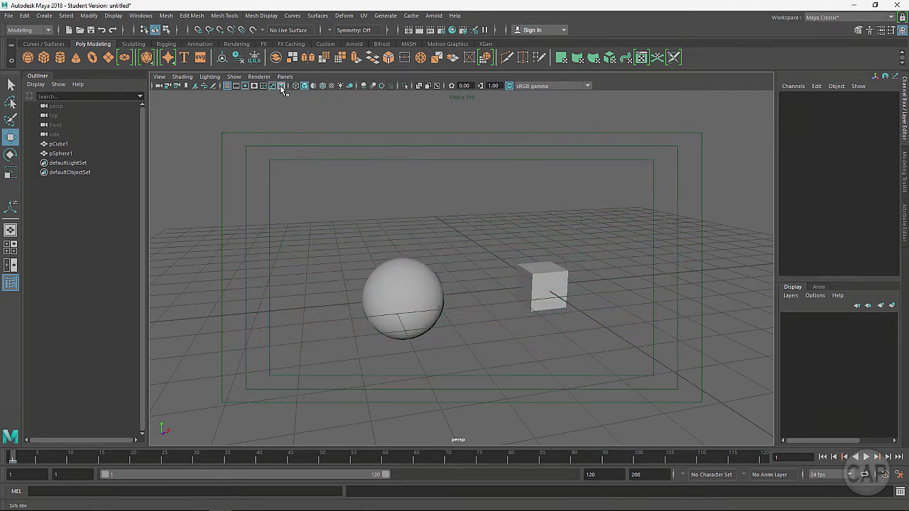
# Turn on screen-space ambient occlusion and briefly toggle X-Ray on and off.
pyautogui.click(364, 86)
pyautogui.click(419, 86)
pyautogui.click(418, 86)
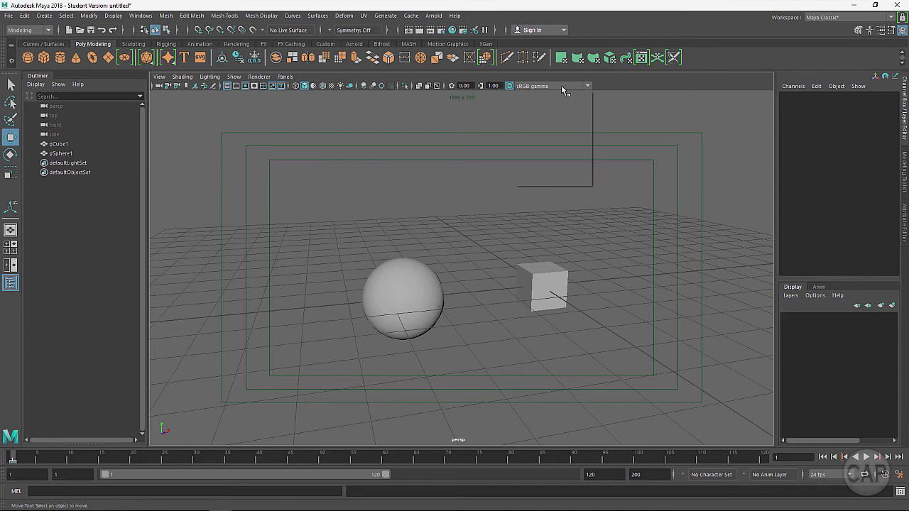
pyautogui.click(561, 86)
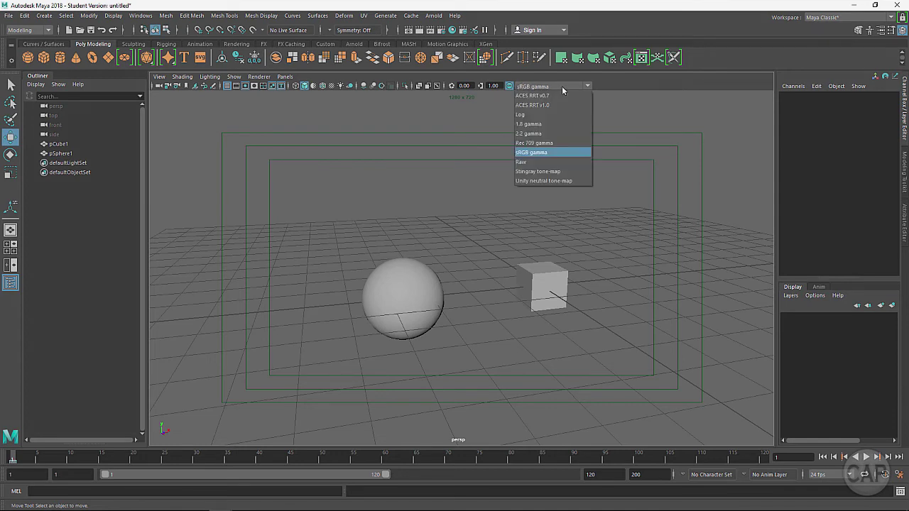
pyautogui.click(531, 156)
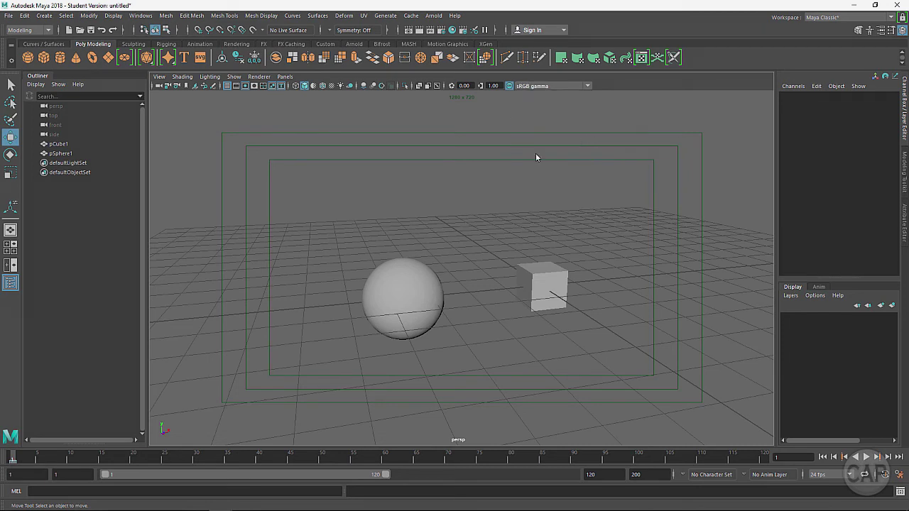
pyautogui.click(510, 86)
pyautogui.click(510, 86)
pyautogui.click(509, 86)
pyautogui.click(509, 86)
# Orbit to a level view with the cube left and sphere right, and select pCube1.
pyautogui.keyDown('alt'); pyautogui.moveTo(389, 313); pyautogui.dragTo(390, 318); pyautogui.keyUp('alt')
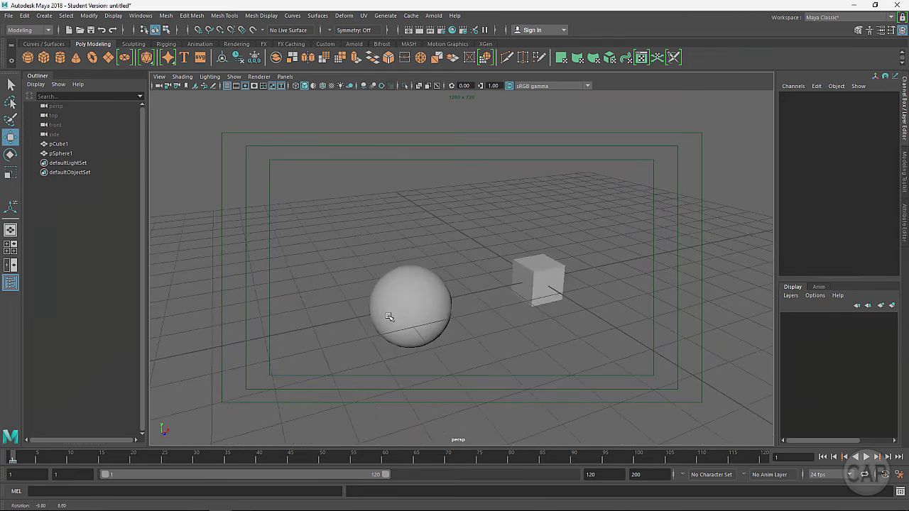
pyautogui.keyDown('alt'); pyautogui.moveTo(390, 317); pyautogui.dragTo(479, 319, button='right'); pyautogui.keyUp('alt')
pyautogui.keyDown('alt'); pyautogui.moveTo(479, 319); pyautogui.dragTo(424, 319); pyautogui.keyUp('alt')
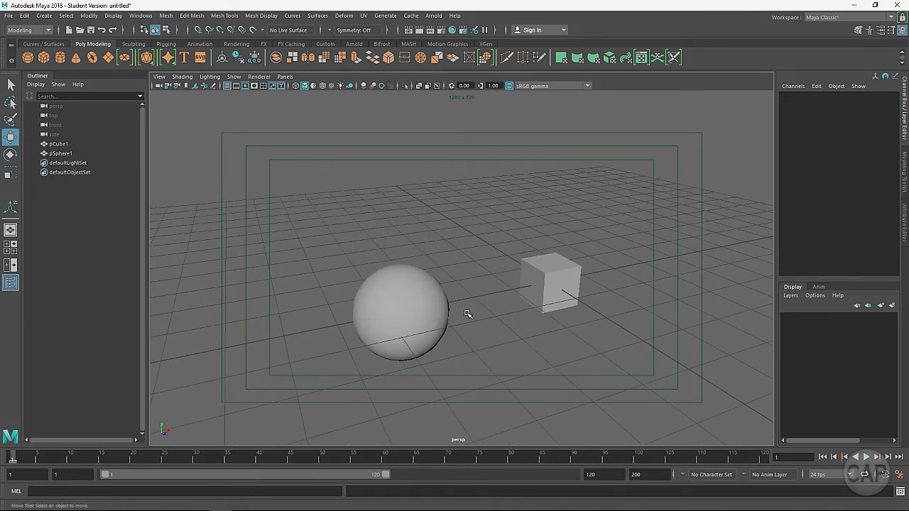
pyautogui.keyDown('alt'); pyautogui.moveTo(471, 310); pyautogui.dragTo(655, 320, button='right'); pyautogui.keyUp('alt')
pyautogui.keyDown('alt'); pyautogui.moveTo(656, 320); pyautogui.dragTo(325, 274); pyautogui.keyUp('alt')
pyautogui.click(326, 275)
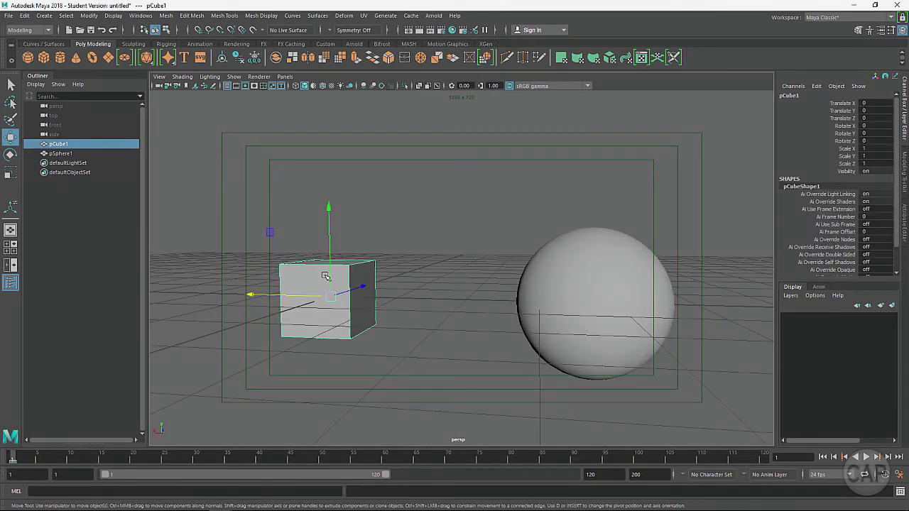
# Cycle through the Q, W, E, R tools and show pCube1's in-view construction attributes.
pyautogui.press('q')
pyautogui.press('w')
pyautogui.press('e')
pyautogui.press('r')
pyautogui.press('t')
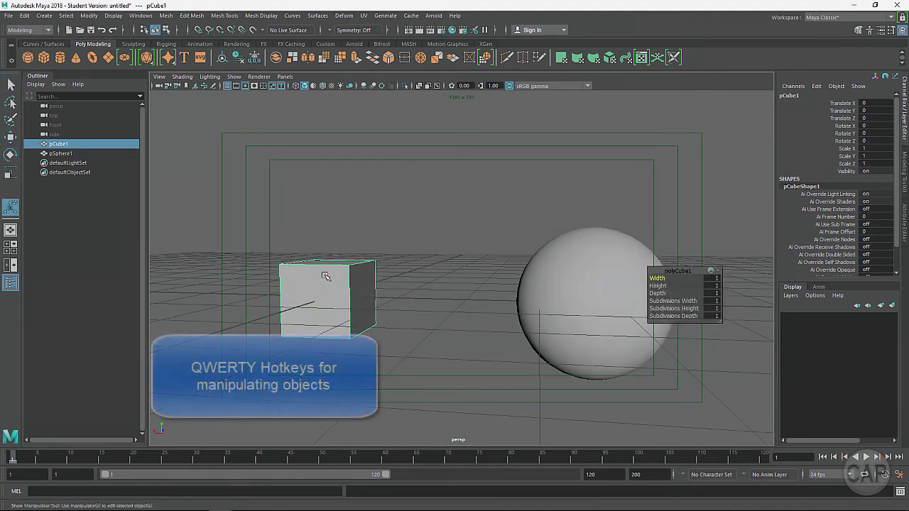
# Raise polyCube1's Subdivisions Width to 5, then undo it back to 1.
pyautogui.moveTo(678, 276); pyautogui.dragTo(673, 260)
pyautogui.click(671, 289)
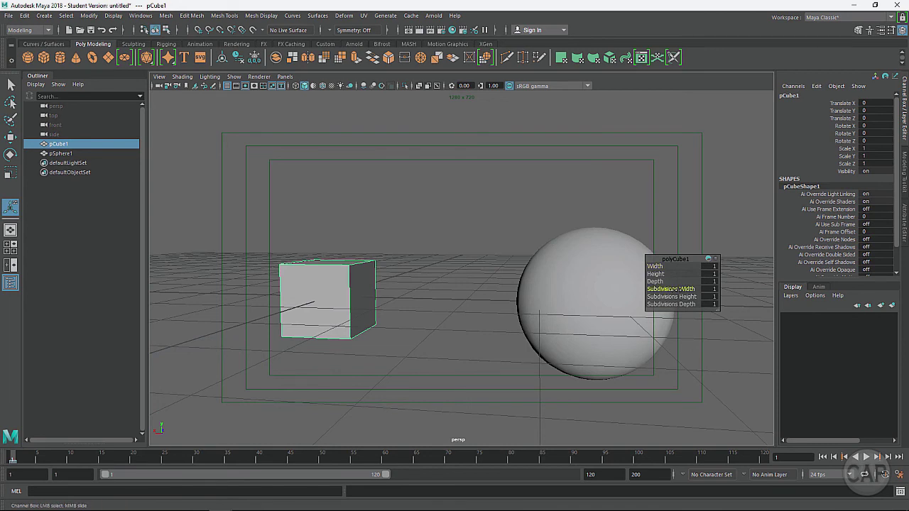
pyautogui.moveTo(671, 289)
pyautogui.mouseDown(button='middle')
pyautogui.moveTo(686, 291)
pyautogui.moveTo(671, 304)
pyautogui.mouseUp(button='middle')
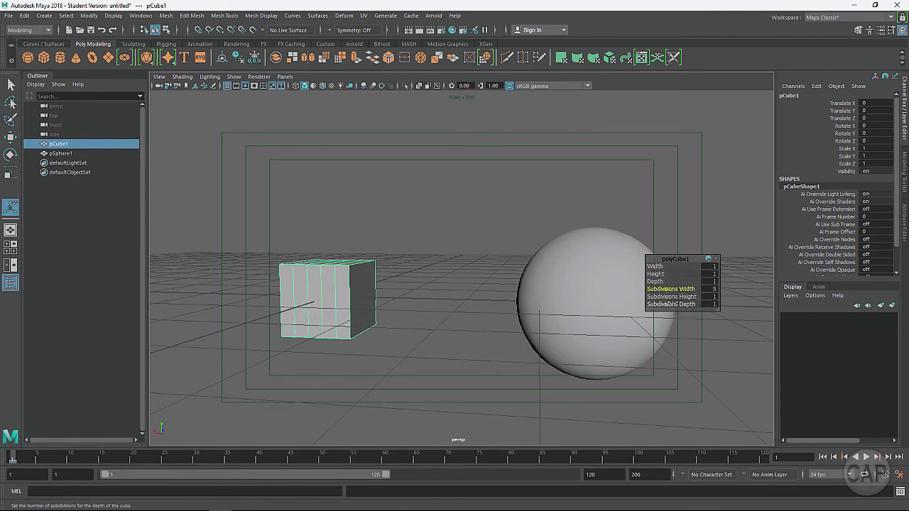
pyautogui.press('q')
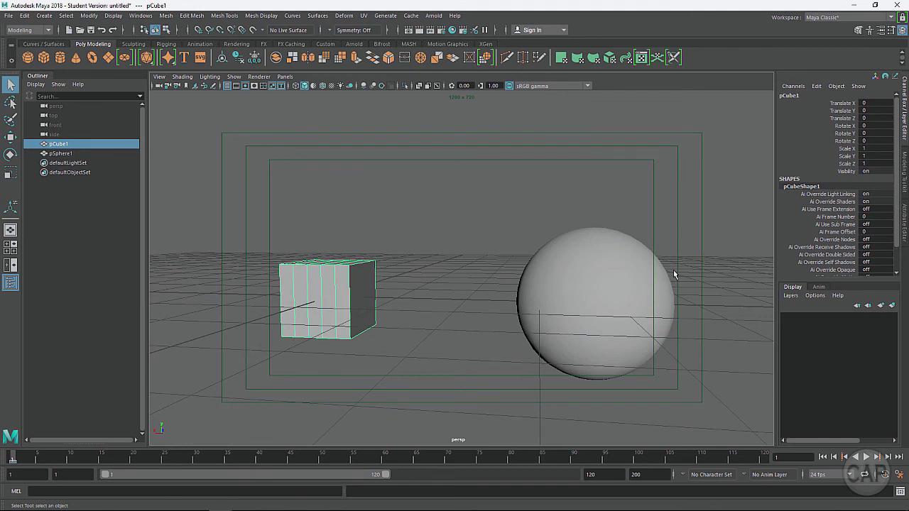
pyautogui.hotkey('ctrl', 'z')
pyautogui.press('t')
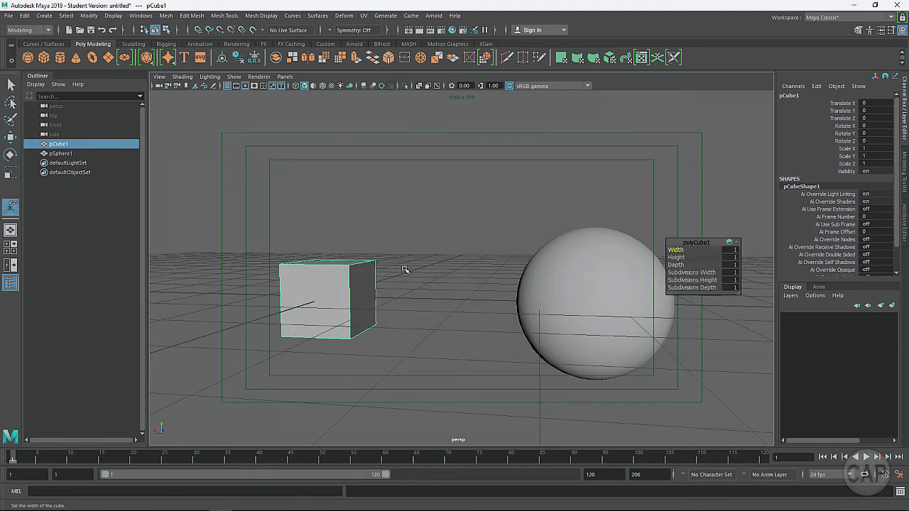
# Orbit and pull back the camera to look down on the cube and sphere.
pyautogui.keyDown('alt'); pyautogui.moveTo(398, 262); pyautogui.dragTo(461, 320); pyautogui.keyUp('alt')
pyautogui.keyDown('alt'); pyautogui.moveTo(461, 321); pyautogui.dragTo(310, 292, button='right'); pyautogui.keyUp('alt')
pyautogui.keyDown('alt'); pyautogui.moveTo(310, 293); pyautogui.dragTo(457, 334); pyautogui.keyUp('alt')
pyautogui.keyDown('alt'); pyautogui.moveTo(457, 335); pyautogui.dragTo(360, 311, button='right'); pyautogui.keyUp('alt')
pyautogui.keyDown('alt'); pyautogui.moveTo(360, 311); pyautogui.dragTo(389, 273); pyautogui.keyUp('alt')
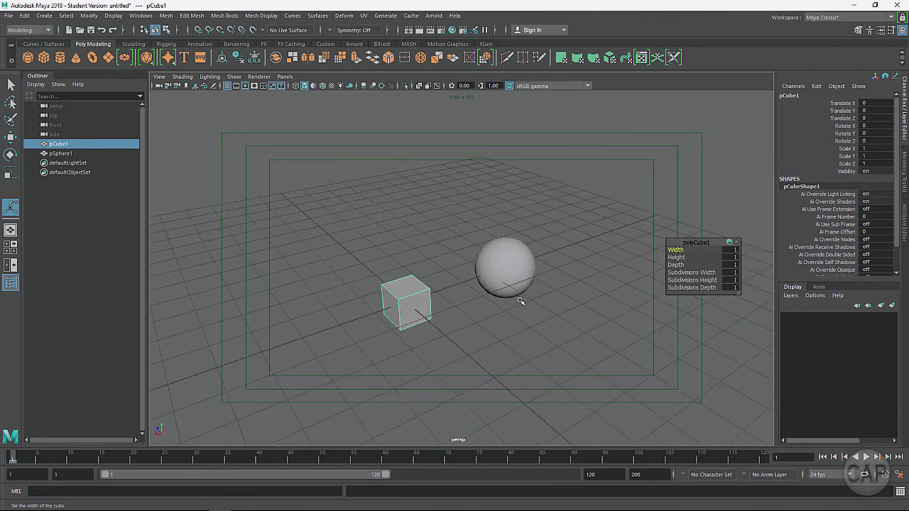